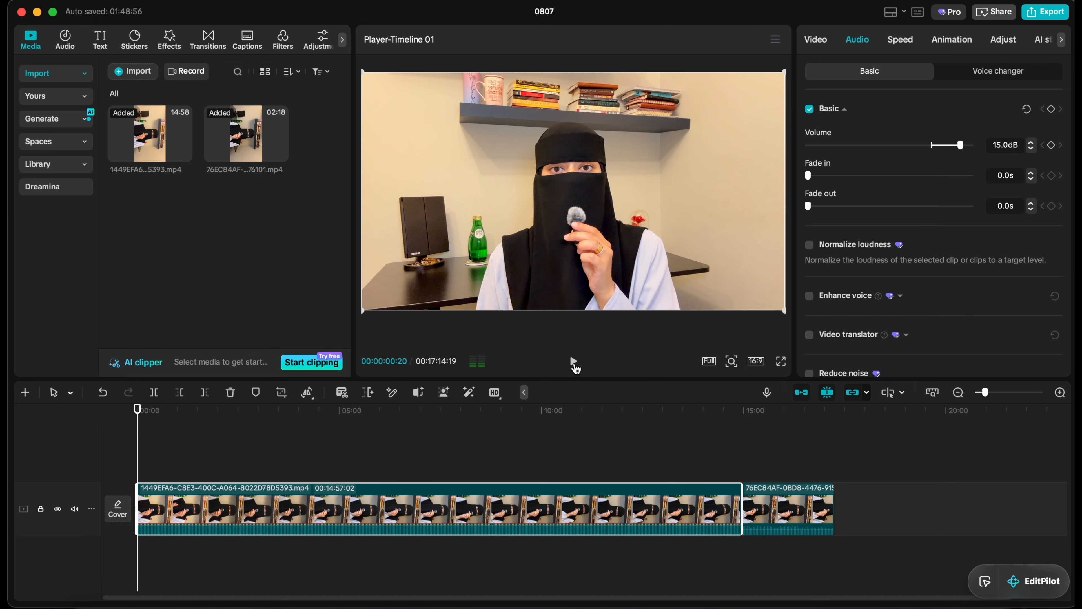
Turn on noise reduction and voice enhancement for the first clip.
left_click(573, 362)
left_click(574, 363)
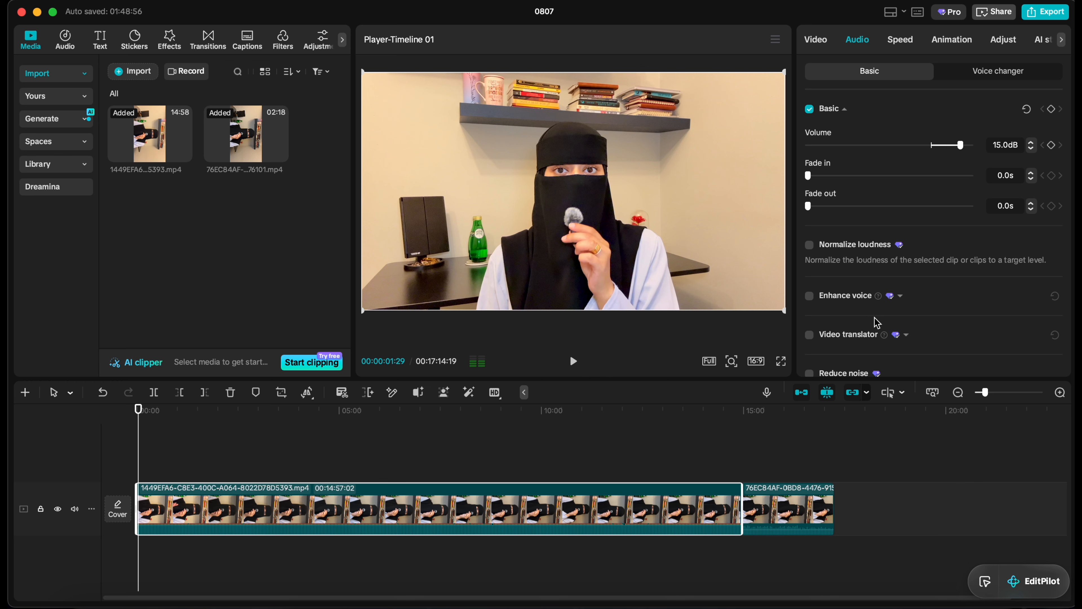
scroll(876, 319, "down", 5)
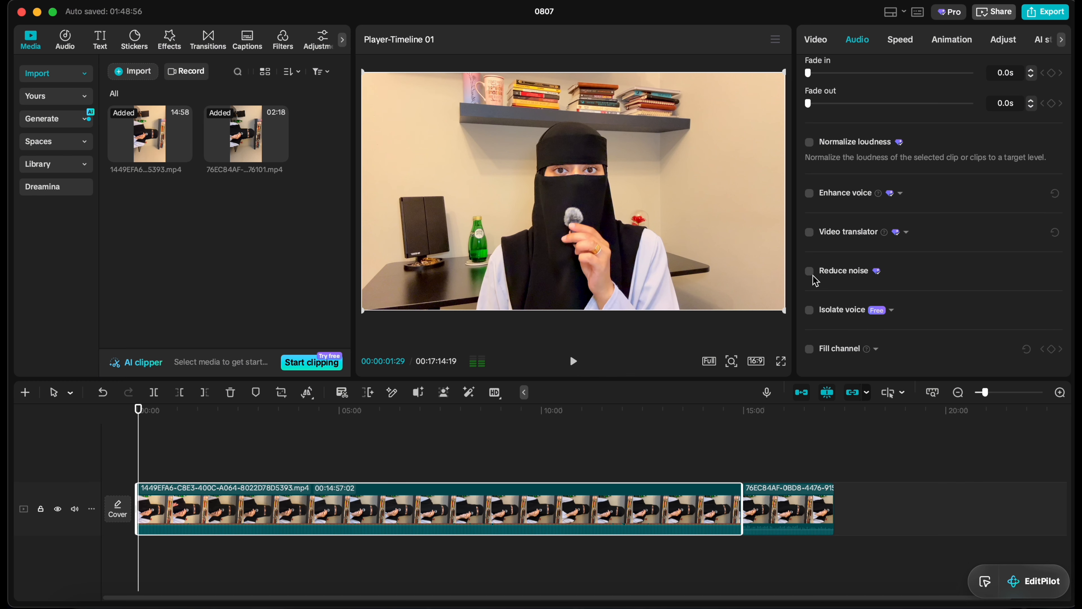
left_click(812, 274)
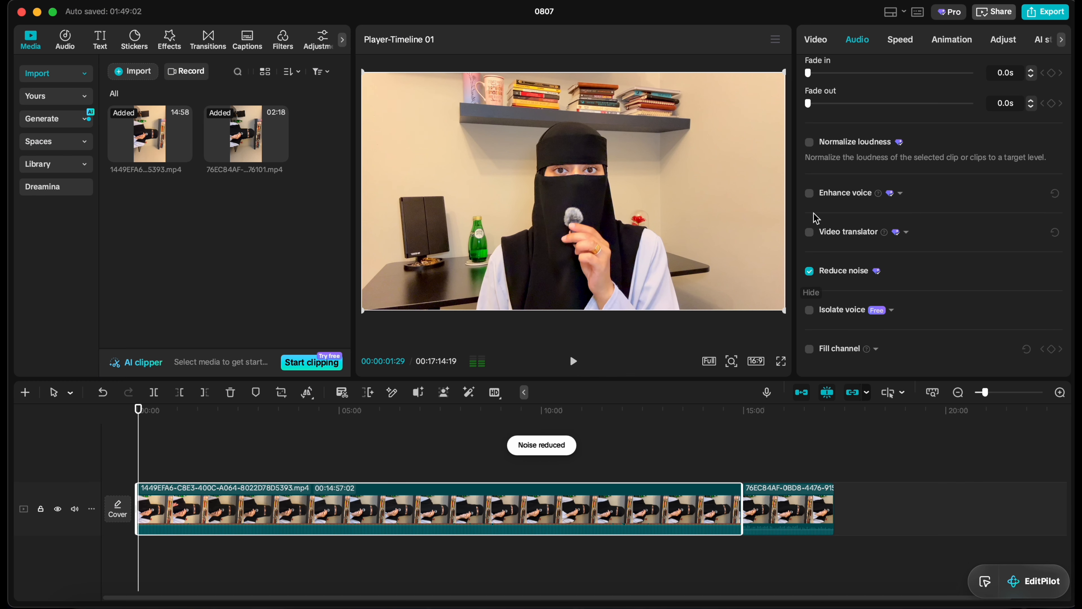
left_click(810, 194)
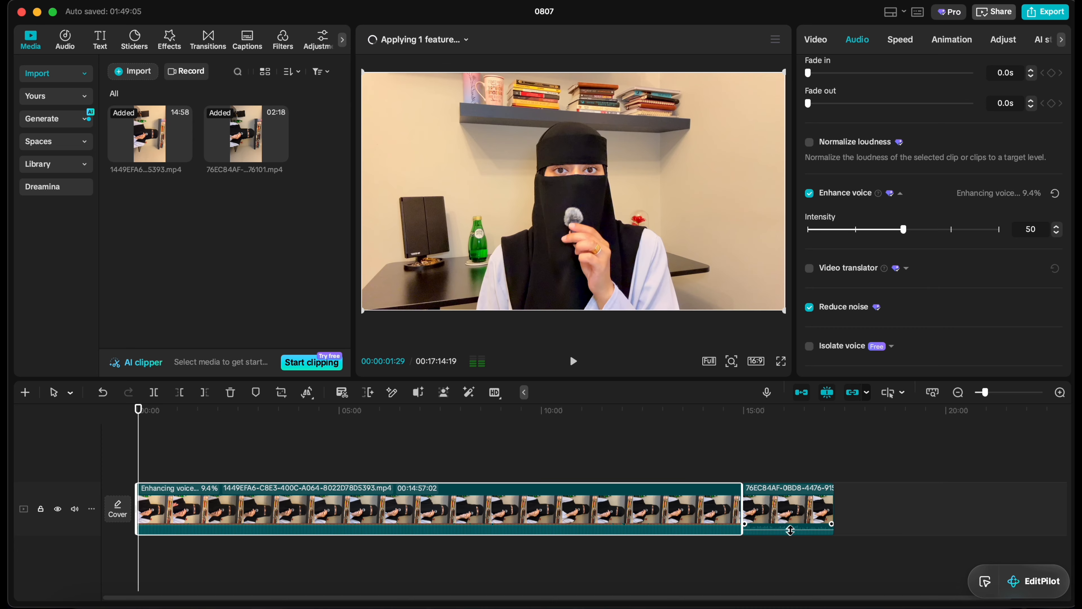
Raise the volume of the second clip on the timeline to about 15 dB.
left_click(792, 515)
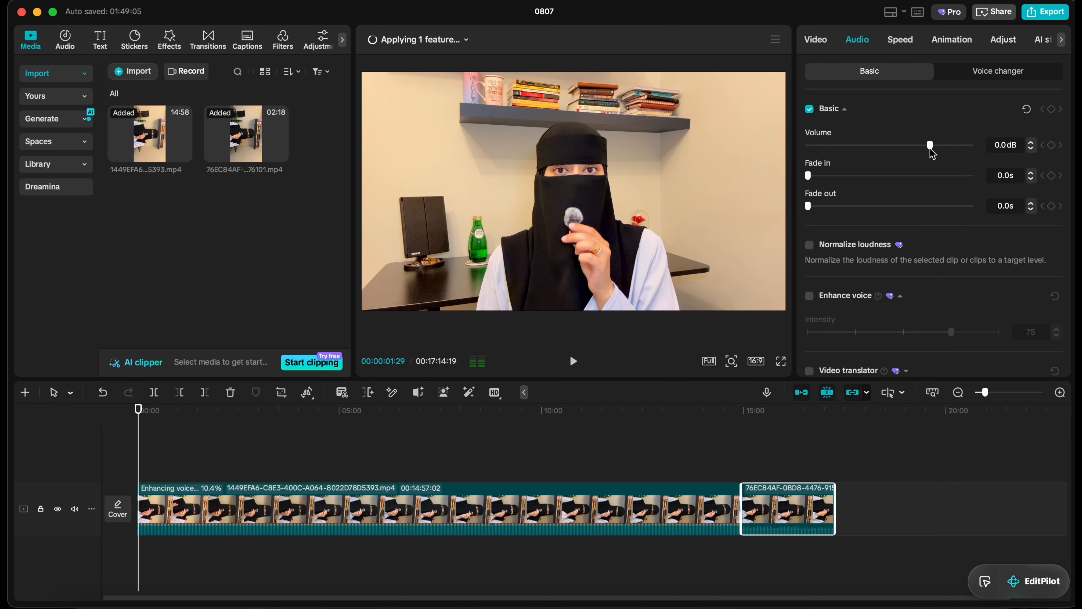
left_click_drag(930, 148, 961, 147)
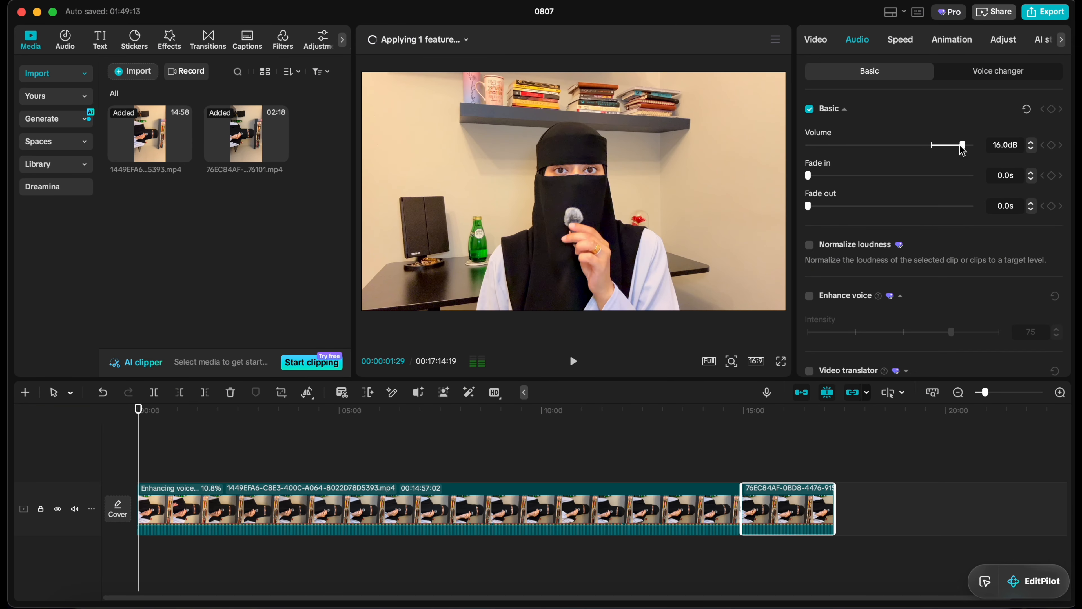
left_click(1032, 148)
left_click(1031, 148)
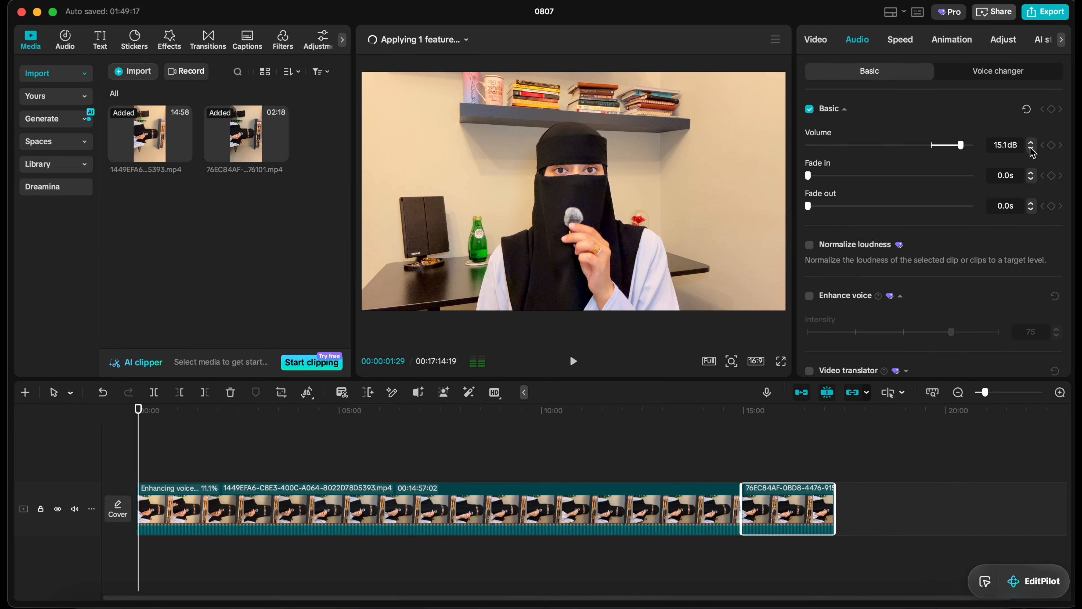
left_click(1032, 148)
Turn on noise reduction for the second clip and enhance its voice at an intensity of 50.
scroll(921, 235, "down", 5)
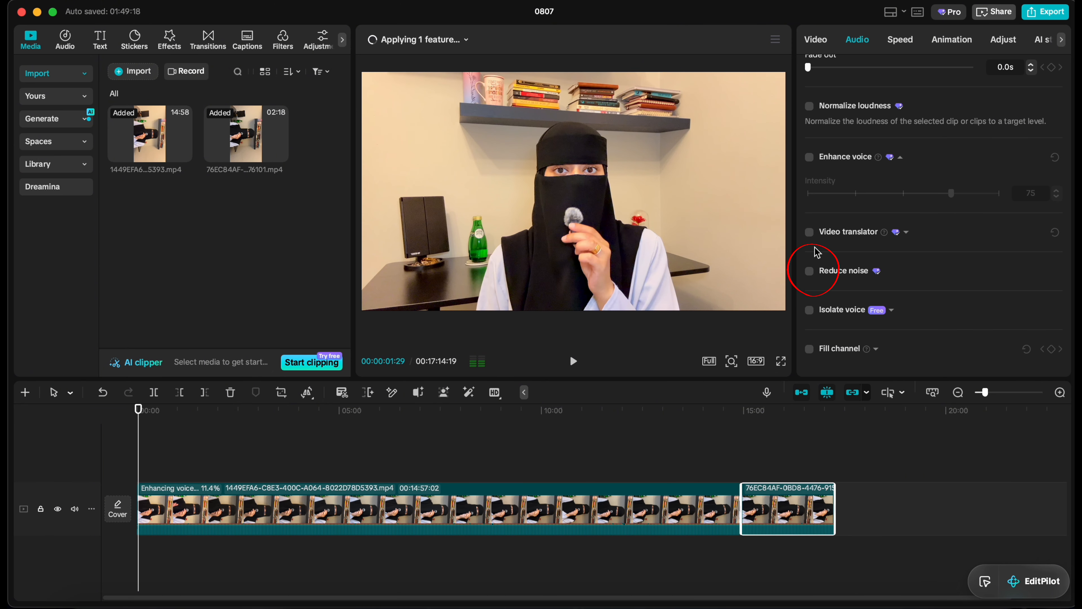
left_click(810, 271)
left_click(809, 157)
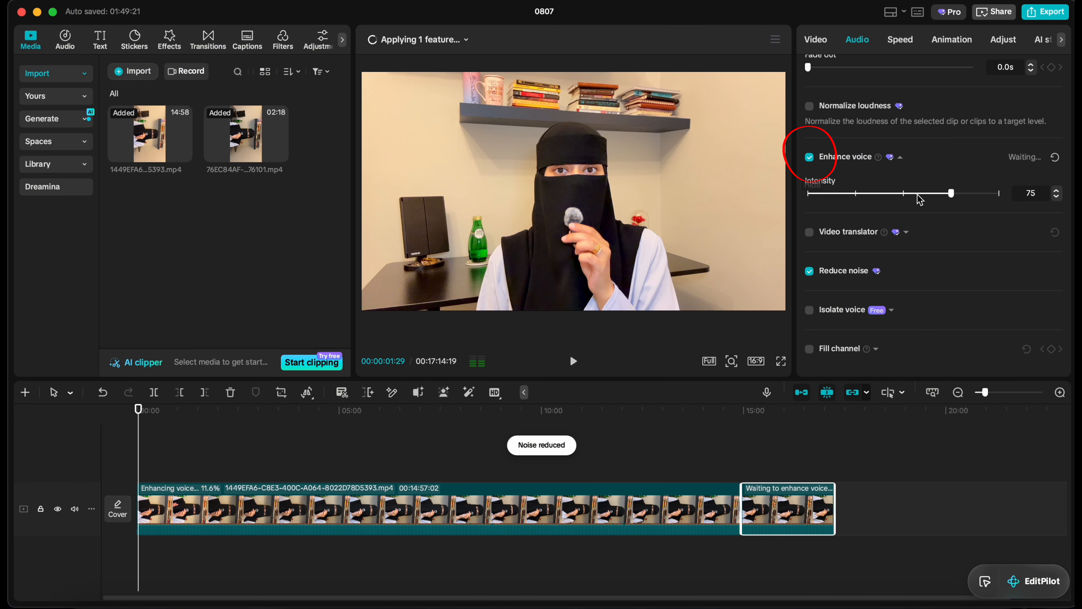
left_click(904, 194)
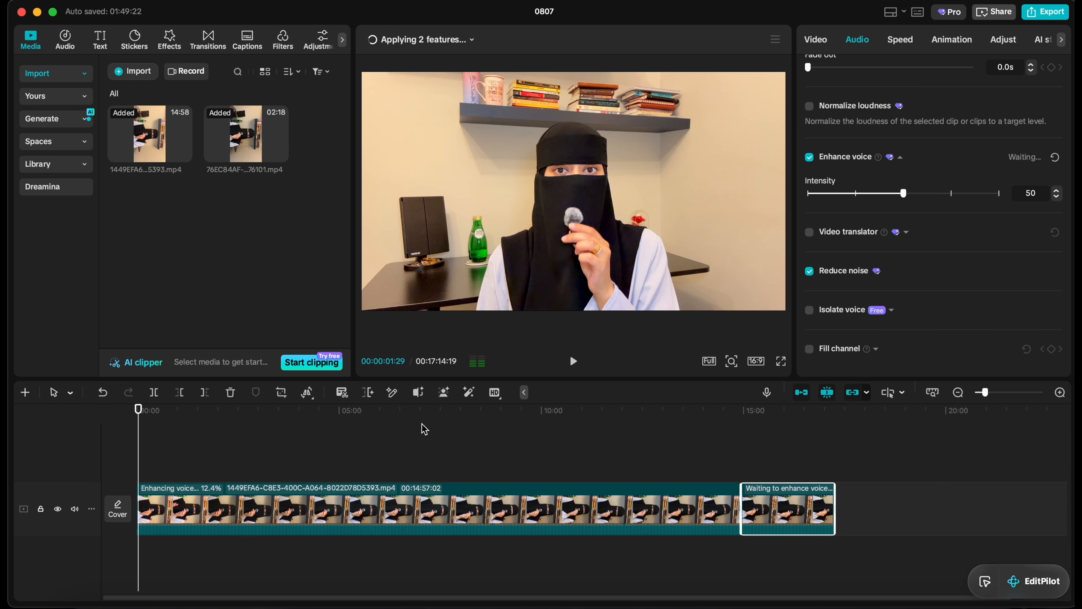
Generate automatic captions for the video with English as the spoken language and no bilingual captions.
left_click(153, 456)
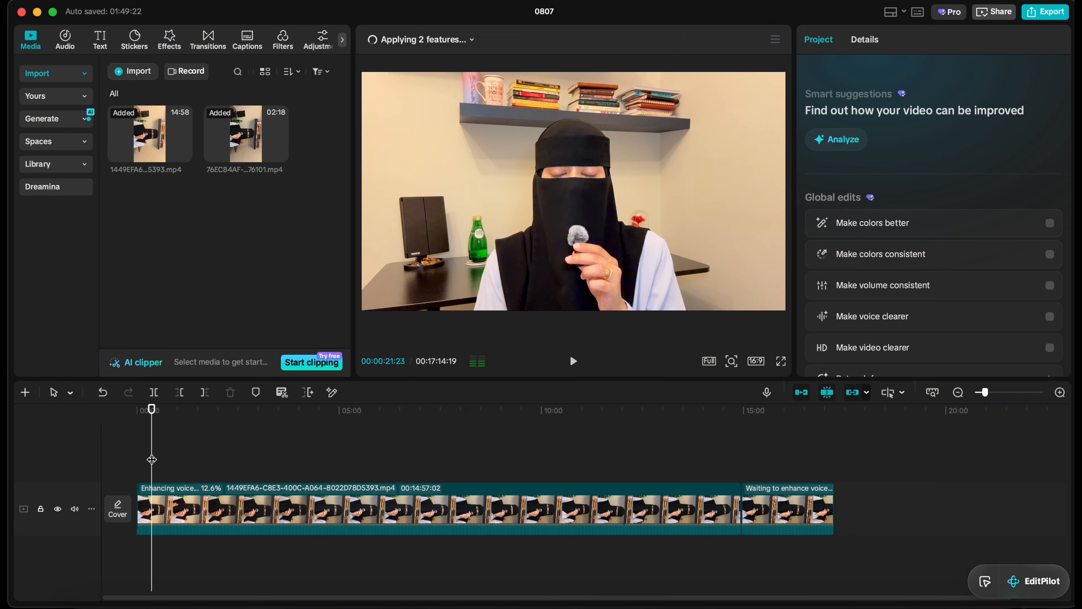
left_click(249, 42)
left_click(166, 446)
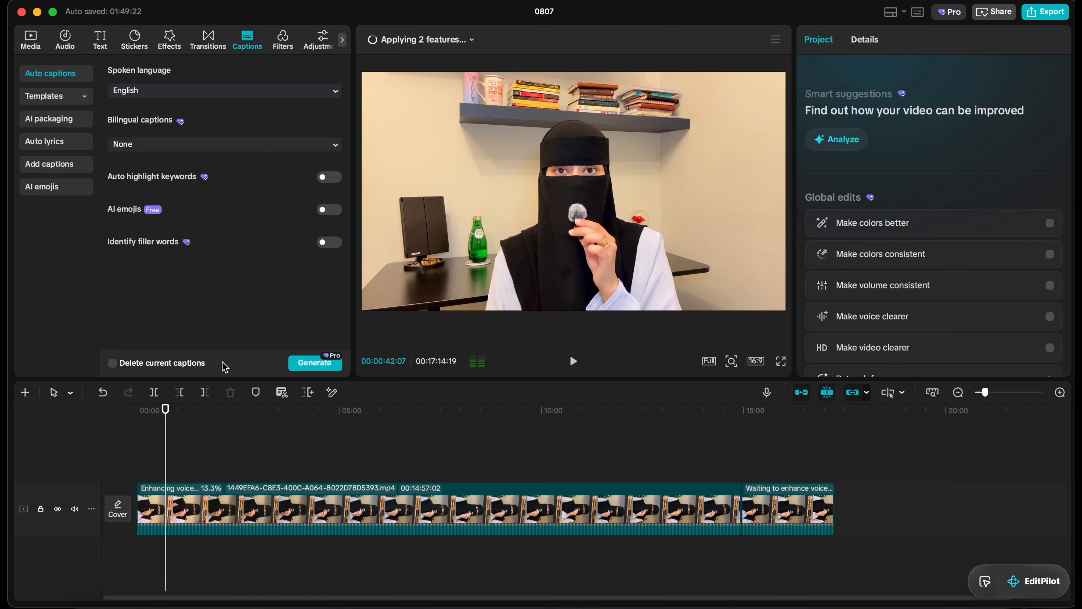
left_click(323, 362)
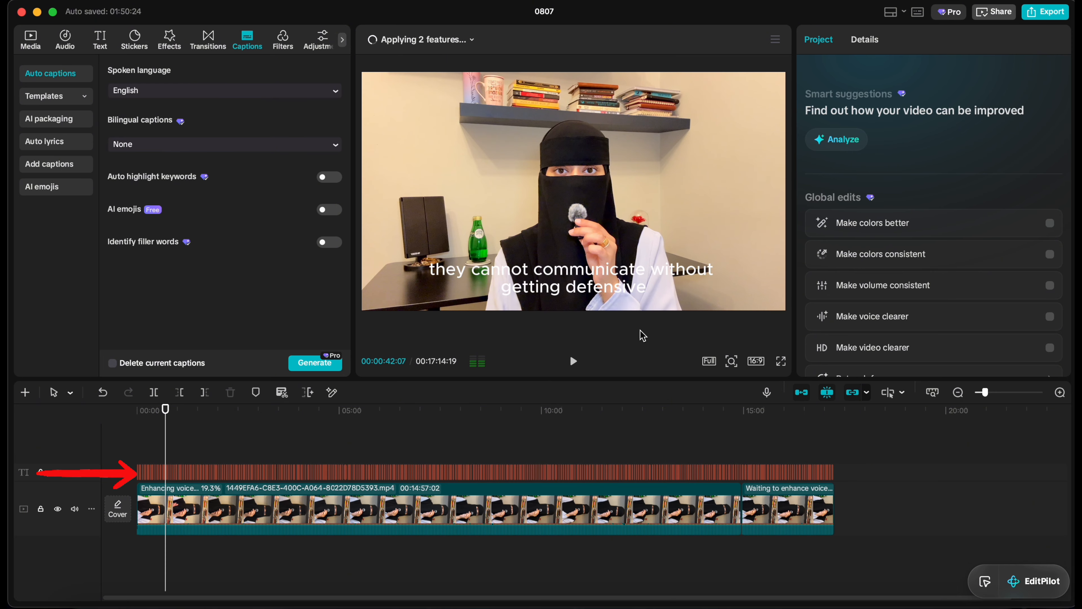
Left-align the text of all main captions.
left_click(630, 283)
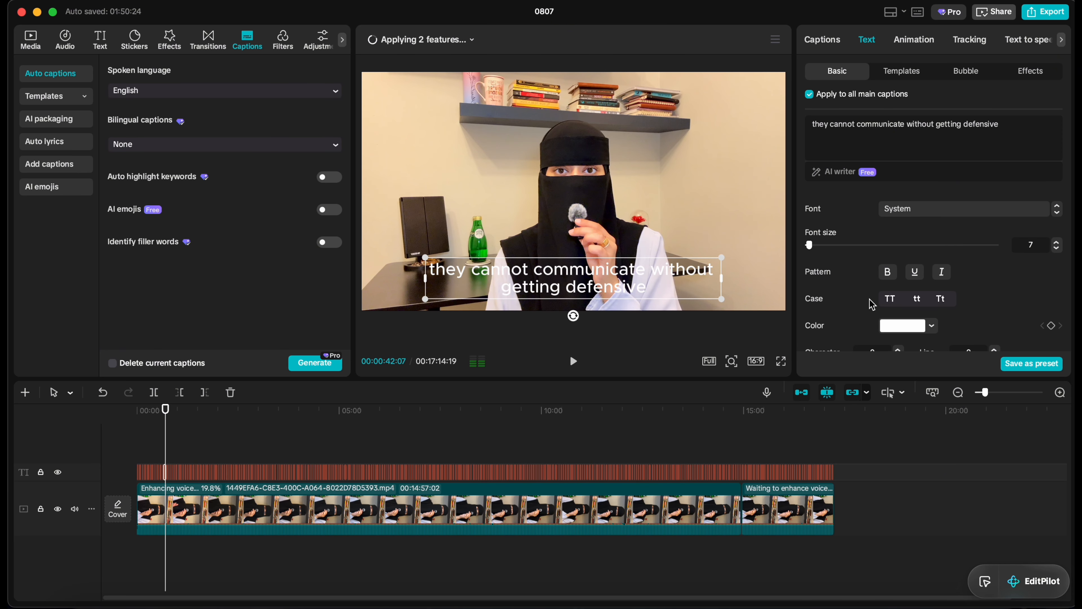
scroll(878, 298, "down", 3)
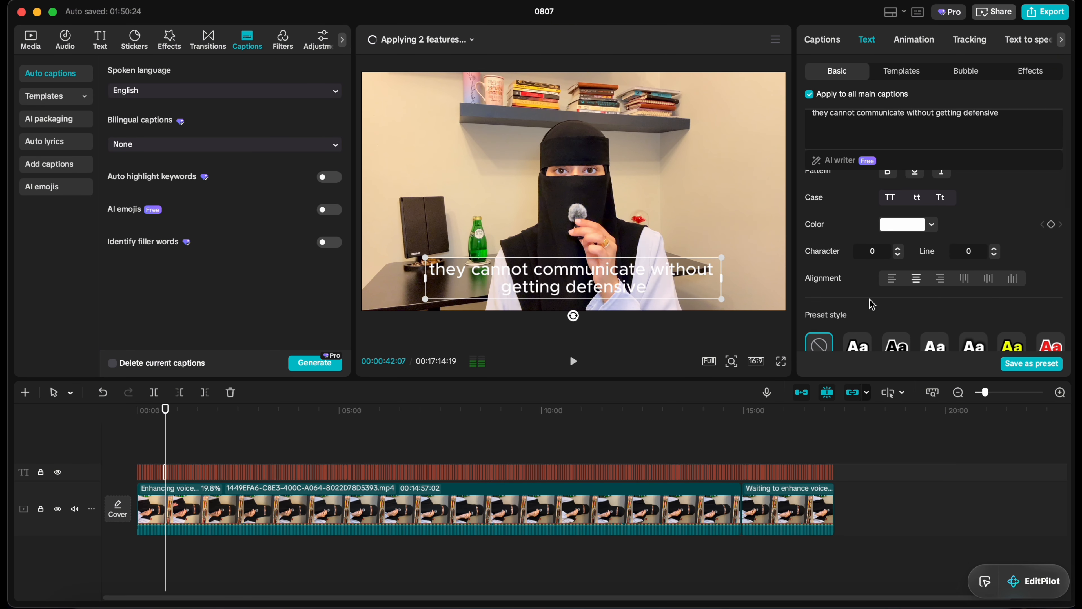
left_click(893, 279)
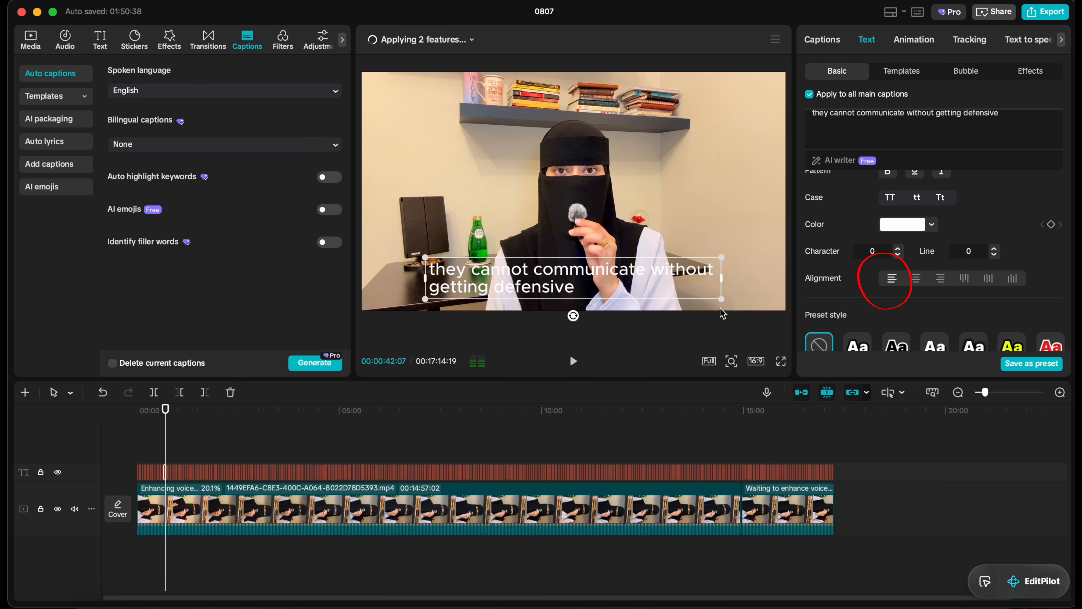
Shrink the captions and place them on the empty wall beside the speaker's head, above the black desk object.
left_click_drag(724, 300, 455, 163)
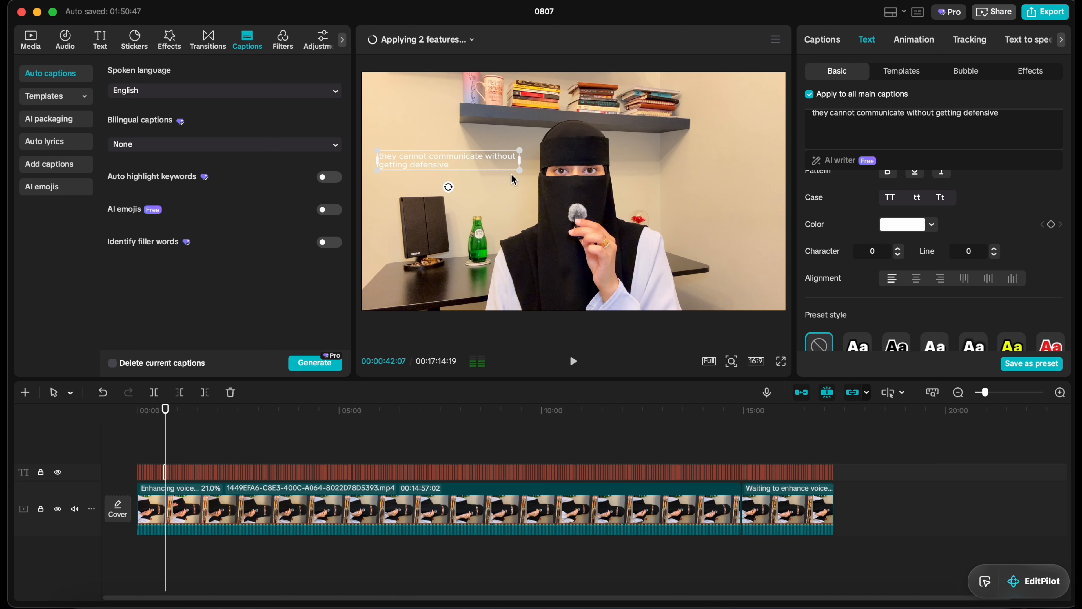
left_click_drag(520, 173, 509, 170)
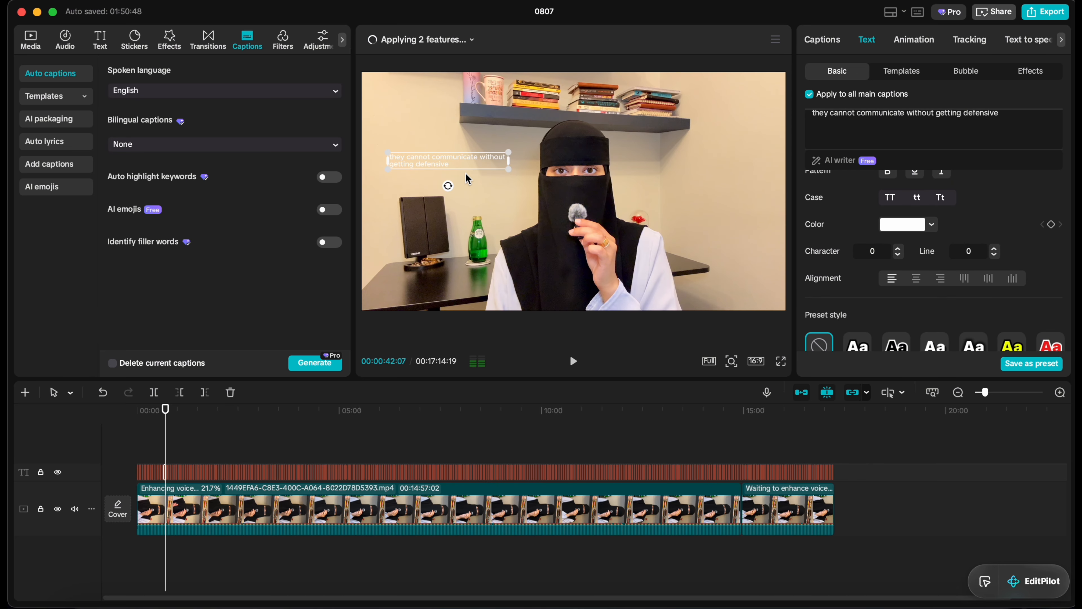
left_click(466, 174)
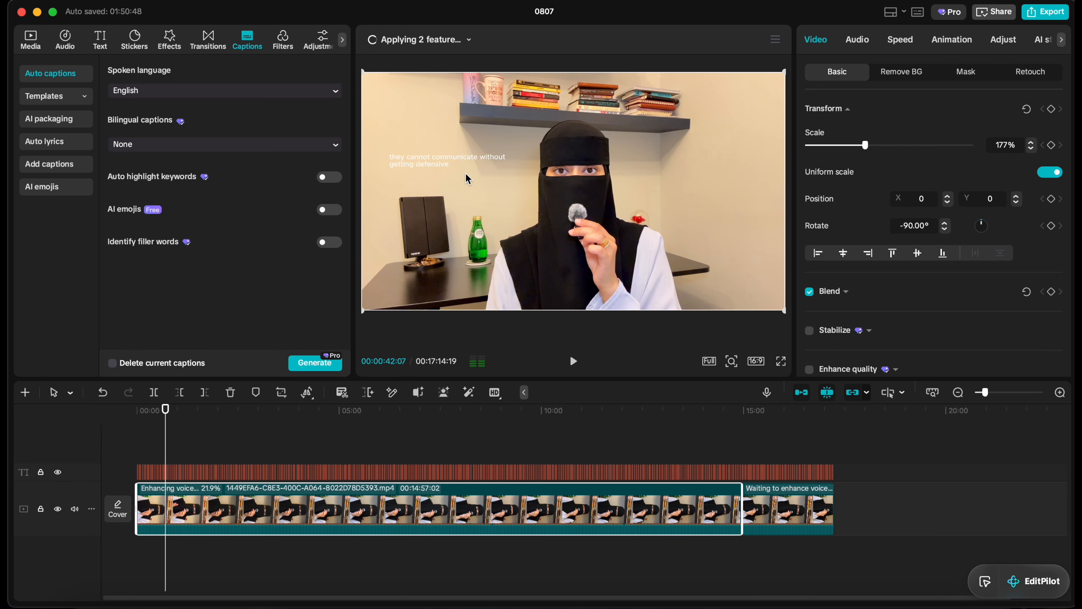
left_click(456, 159)
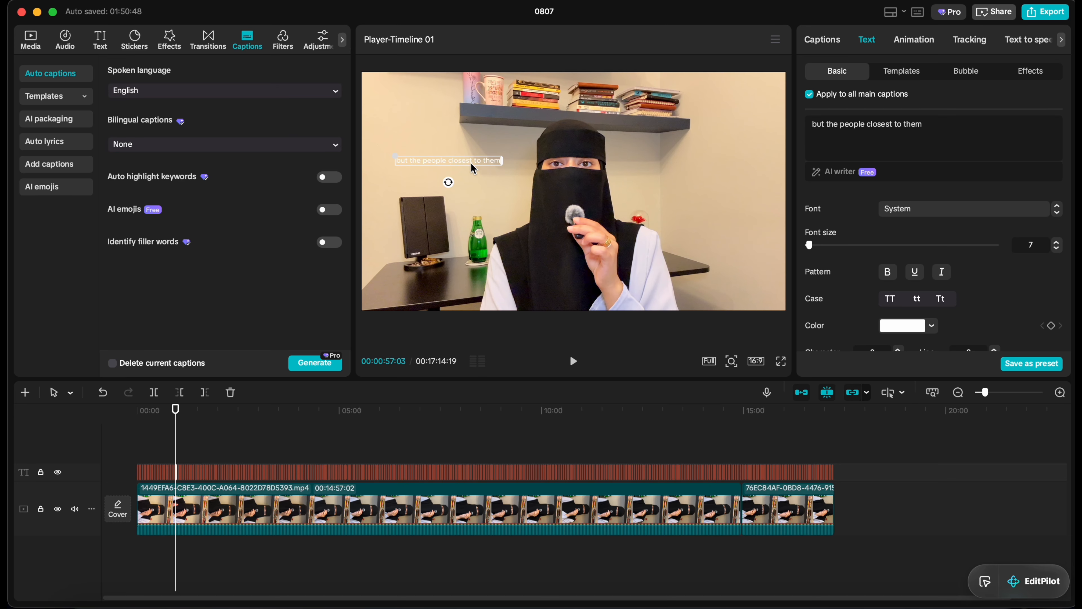
left_click_drag(465, 162, 459, 165)
Apply the plain white preset style with a drop shadow to all main captions.
scroll(869, 277, "down", 5)
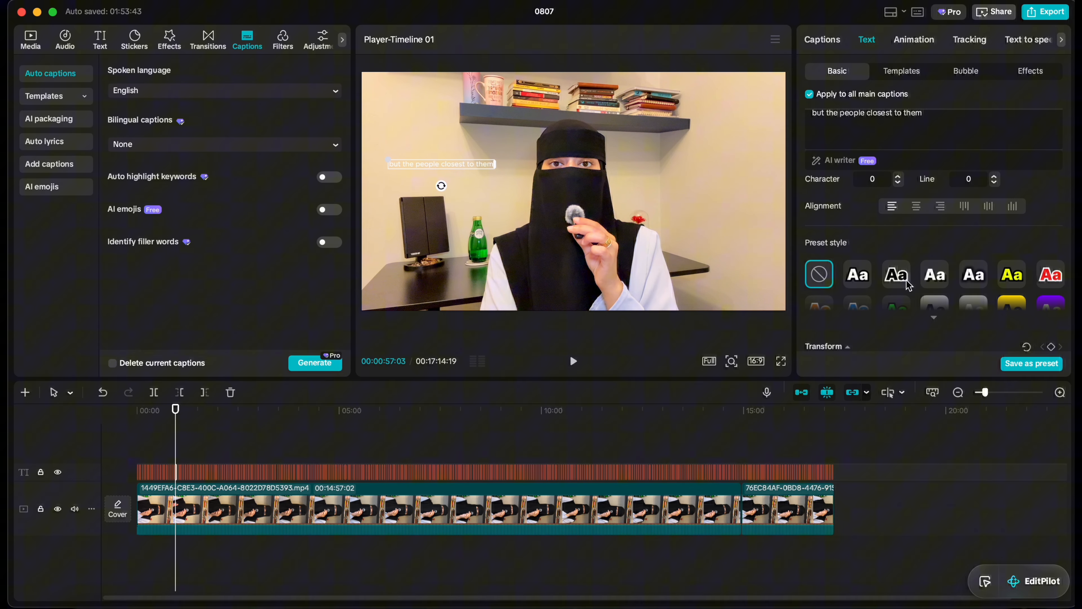
left_click(936, 275)
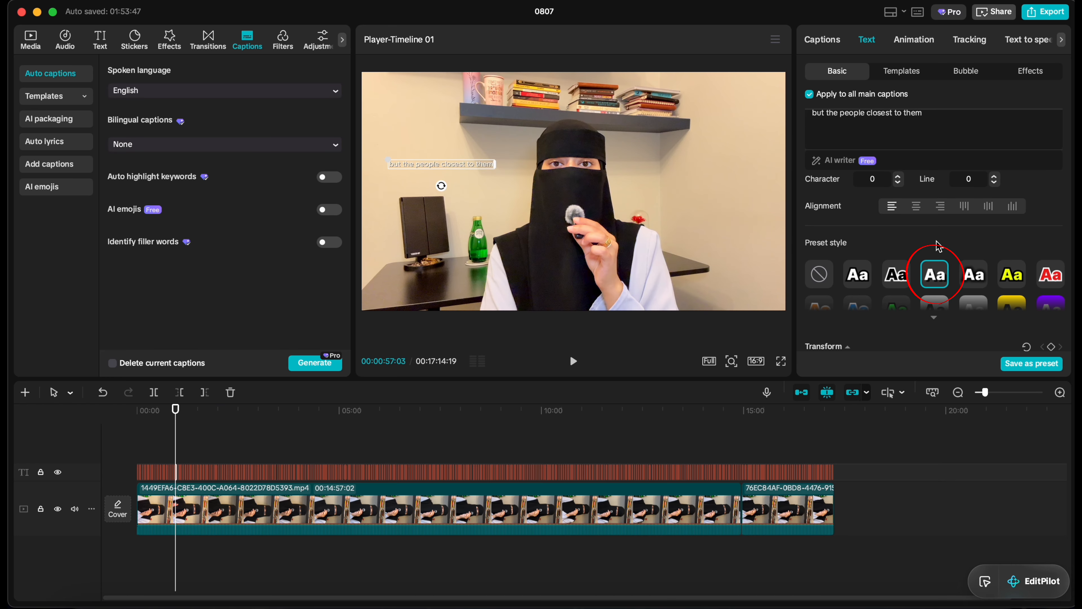
scroll(895, 251, "down", 2)
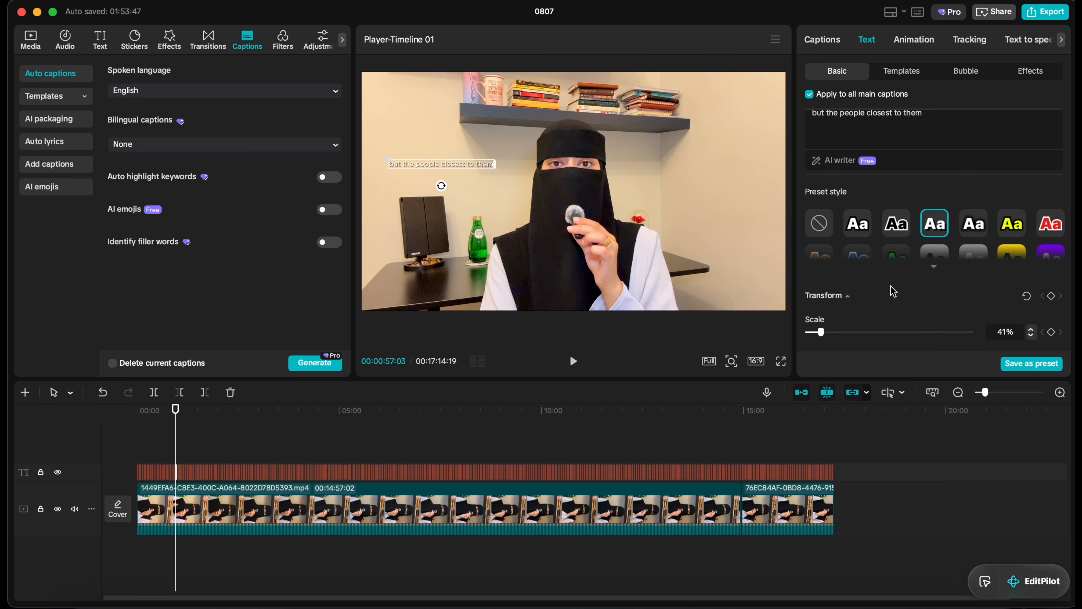
Set the captions' font size to 8 and their text colour to black (000000).
scroll(894, 292, "up", 5)
left_click(933, 255)
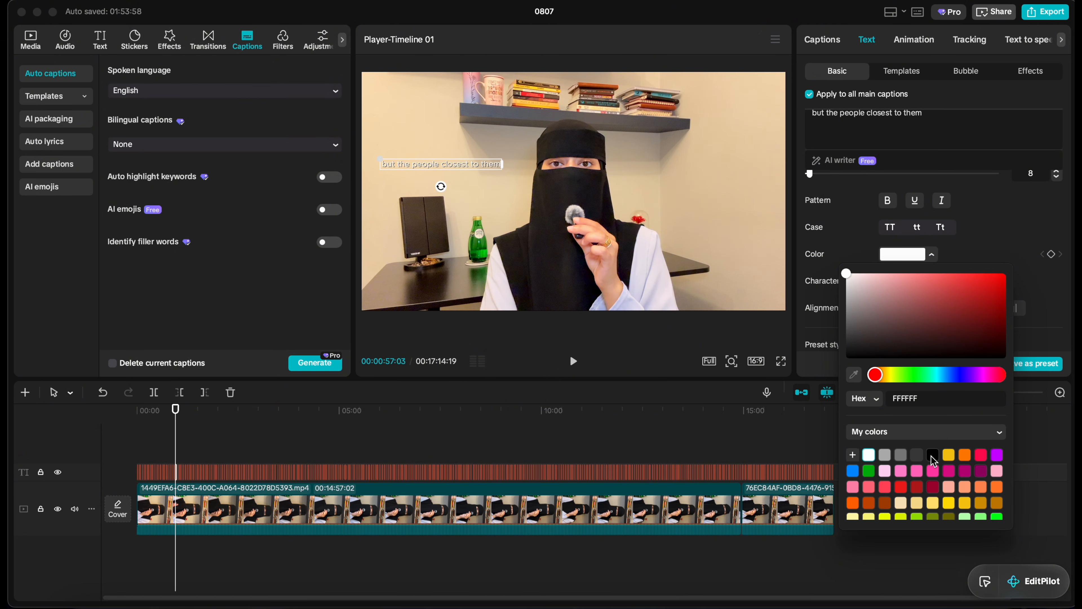
left_click(932, 455)
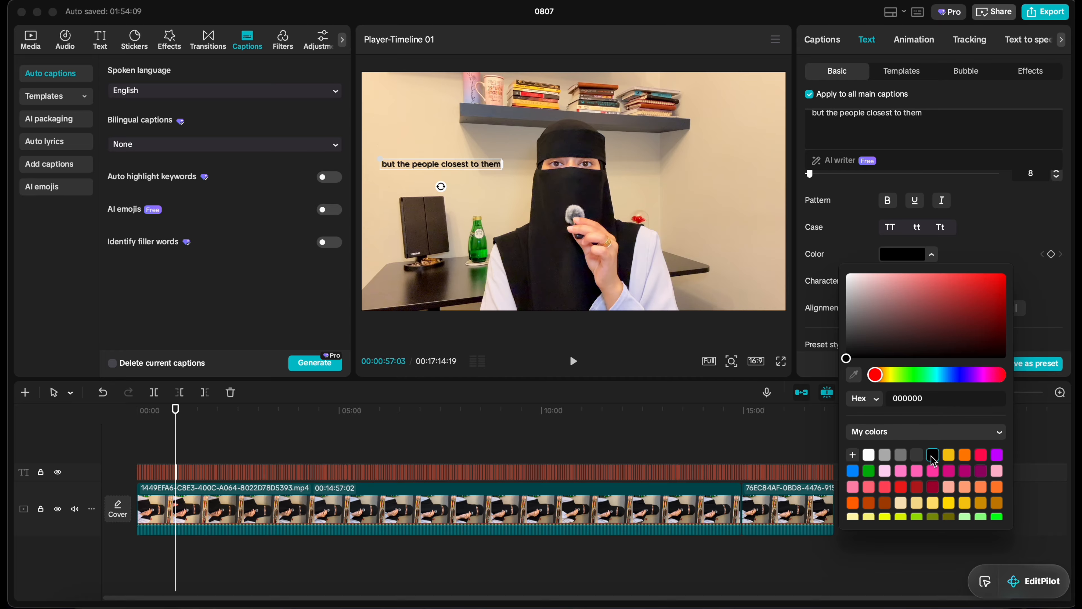
left_click(933, 256)
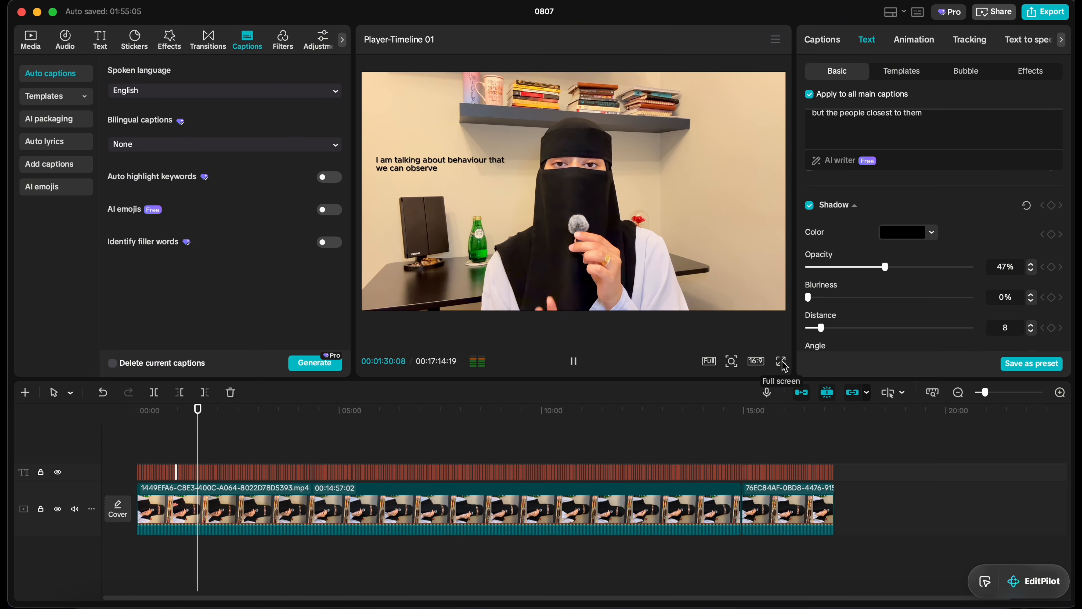
Preview the captioned video in full screen, return to the editor and pause at a caption that needs correcting.
left_click(781, 361)
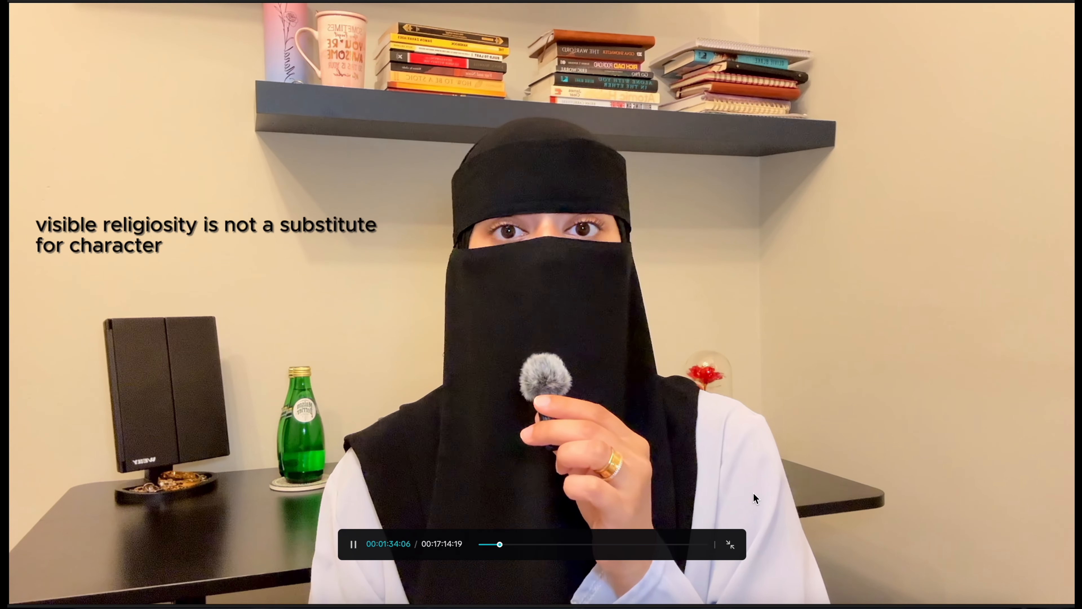
left_click(735, 550)
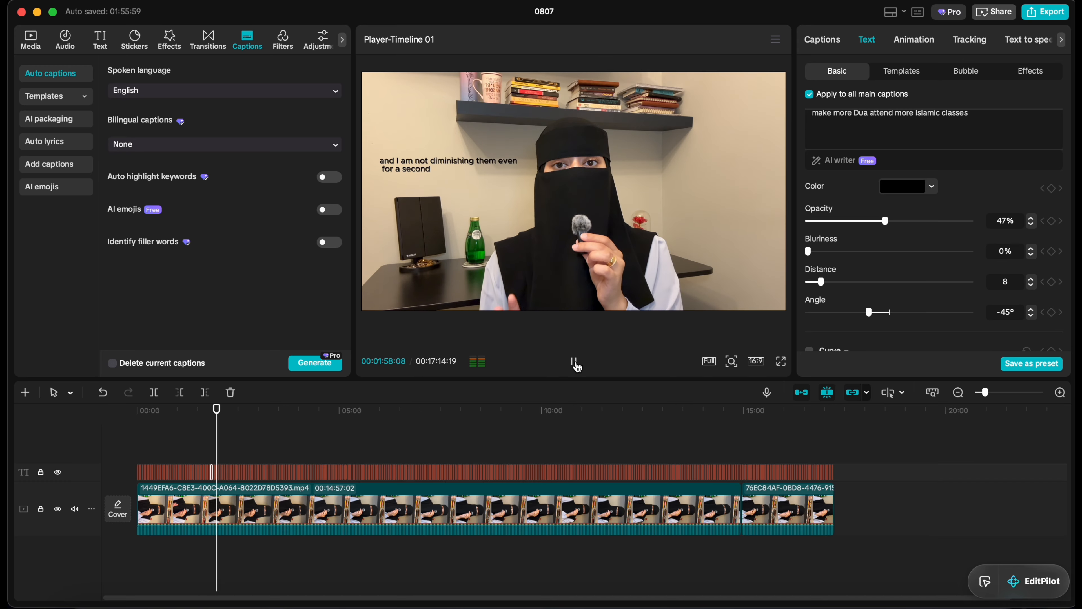
left_click(574, 363)
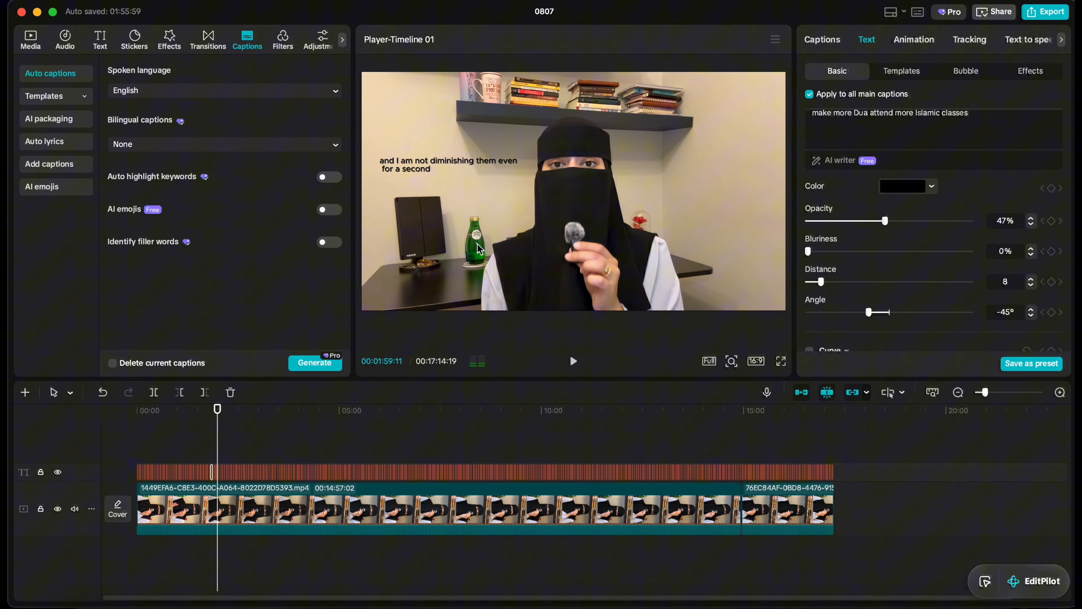
Insert a line break after "them" in the caption "and I am not diminishing them even for a second".
left_click(430, 161)
scroll(866, 198, "down", 5)
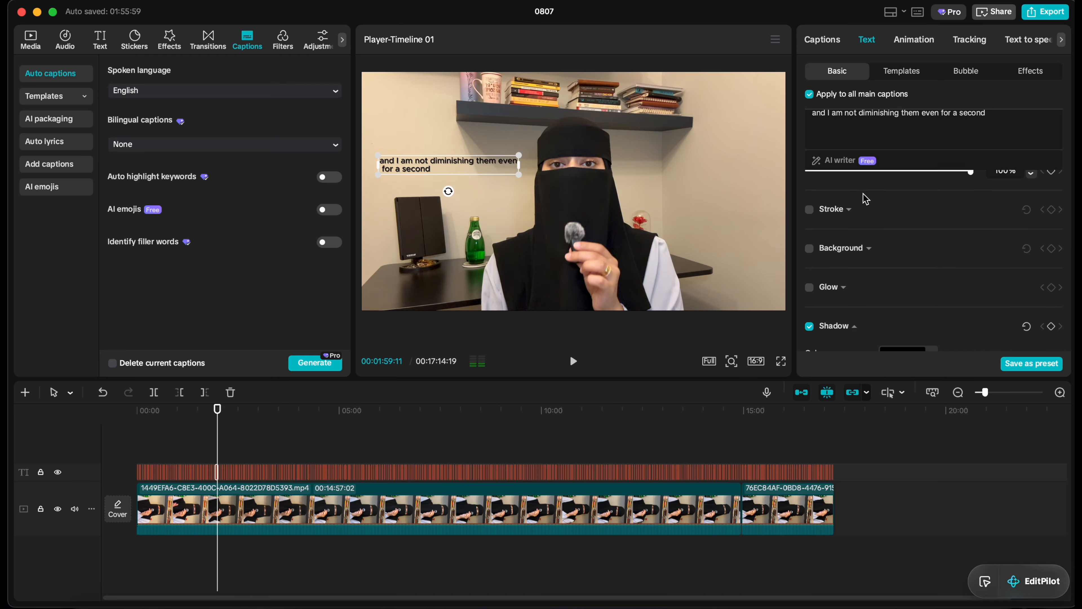
left_click(923, 113)
key("Return")
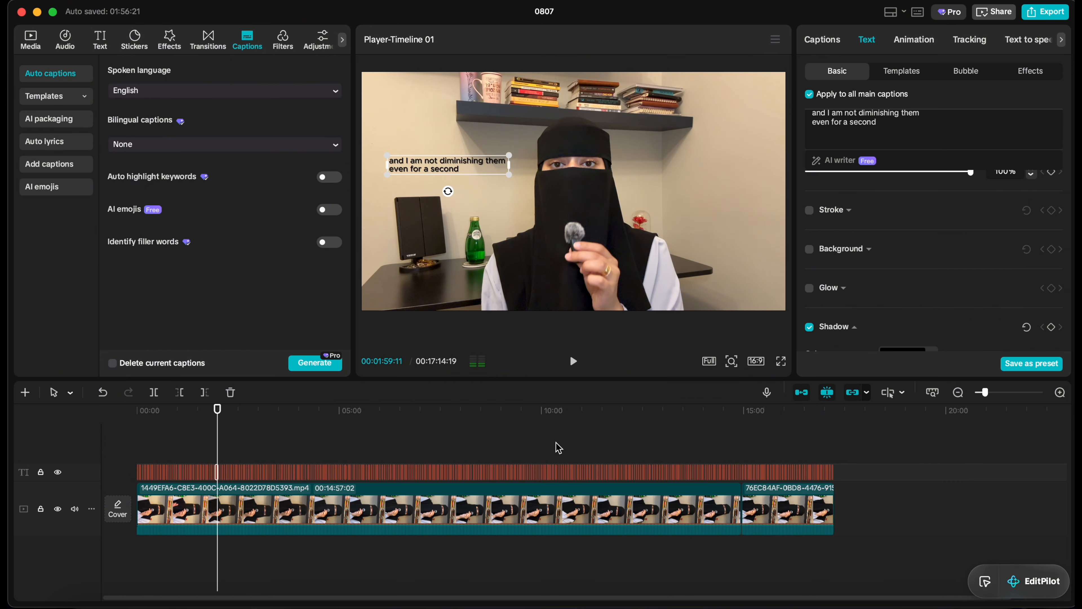
Add a question mark to the end of the caption "but what gets discussed far less" and play on to check the following captions.
left_click(583, 365)
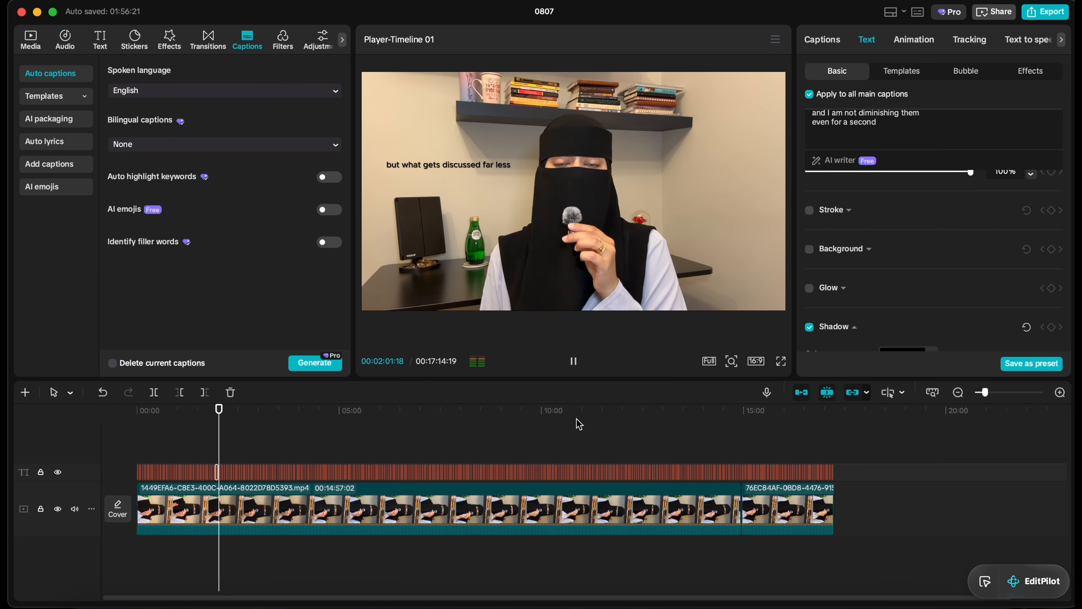
left_click(575, 369)
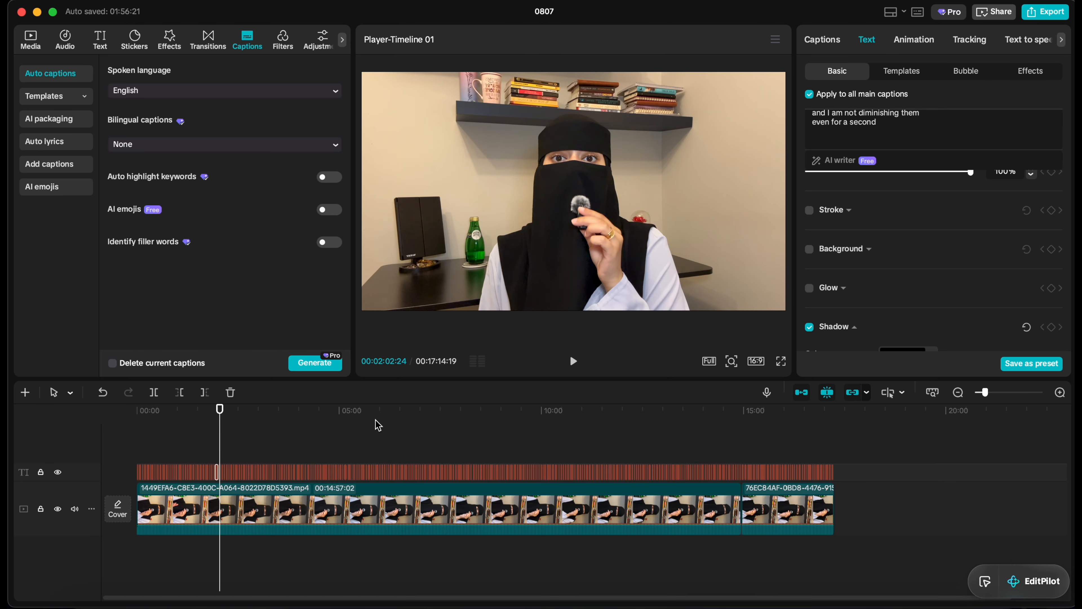
left_click(216, 449)
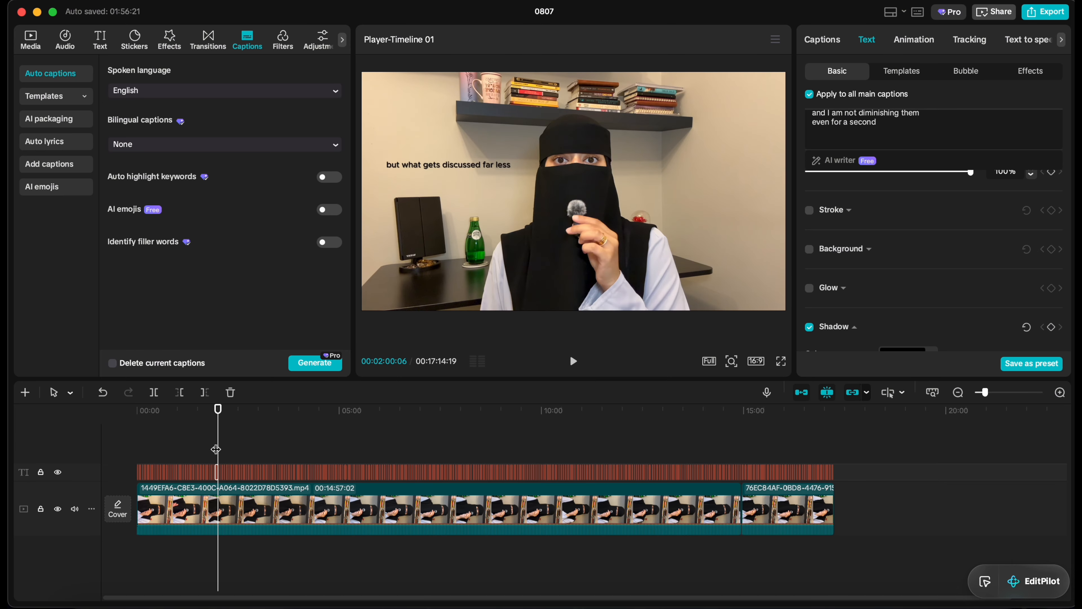
left_click(488, 171)
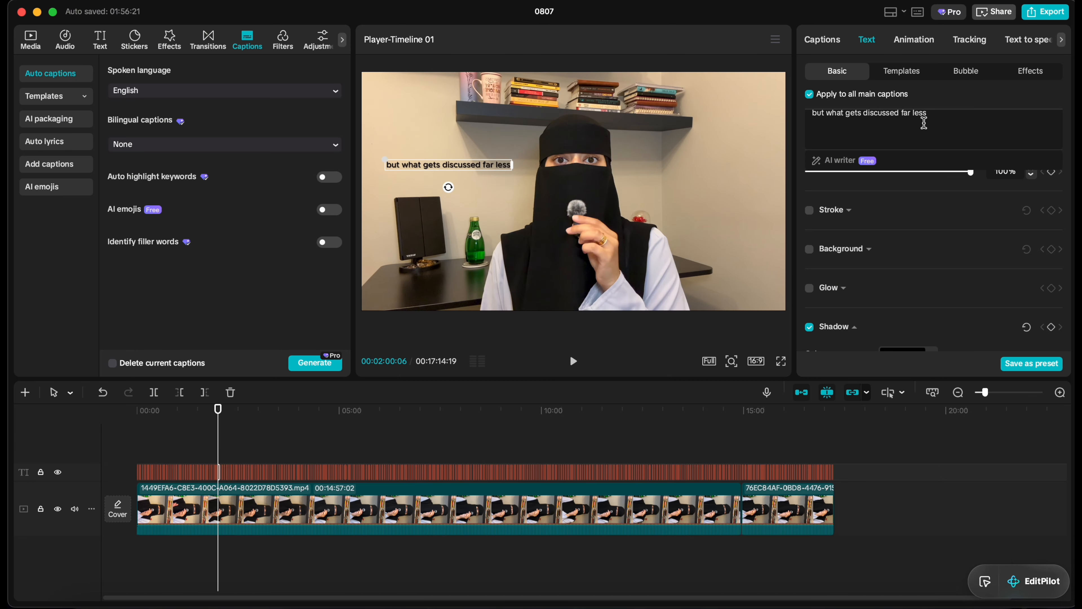
type("?")
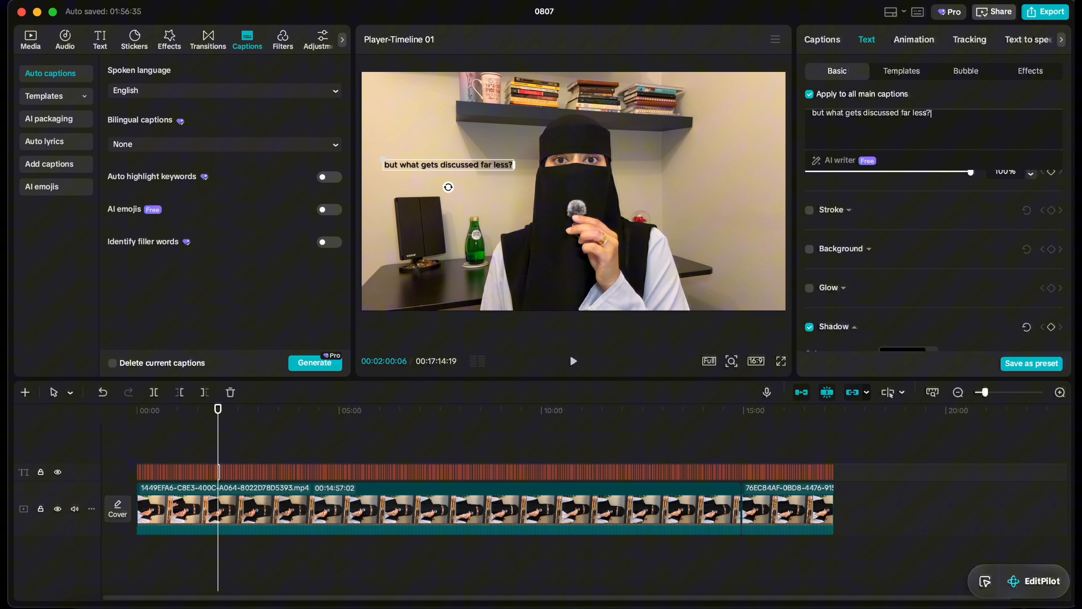
left_click(571, 368)
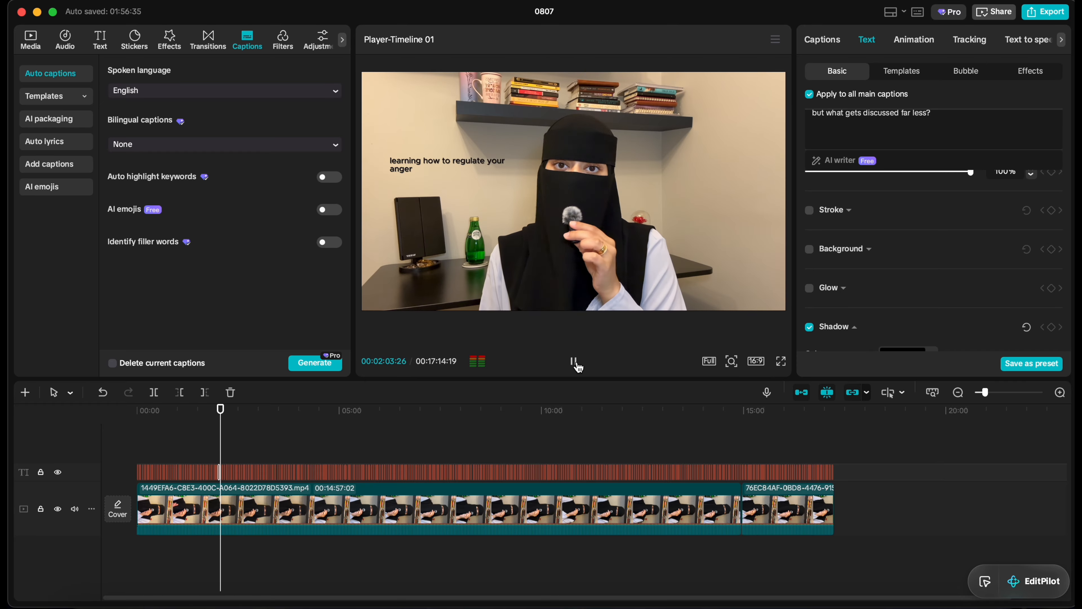
left_click(578, 366)
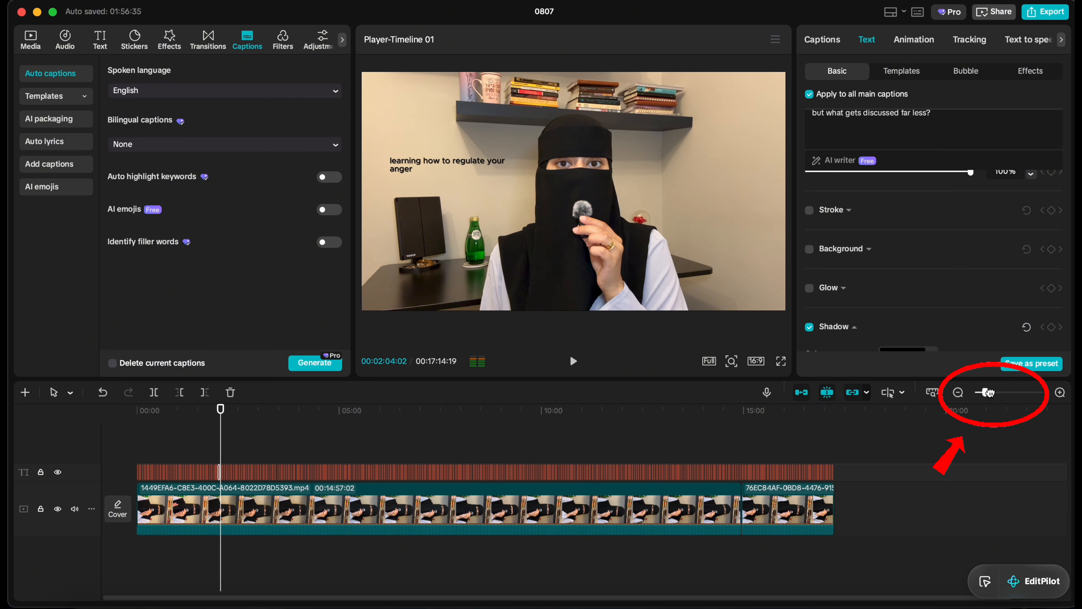
Add a default text clip above the captions at 00:01:41:08.
left_click_drag(986, 392, 1002, 393)
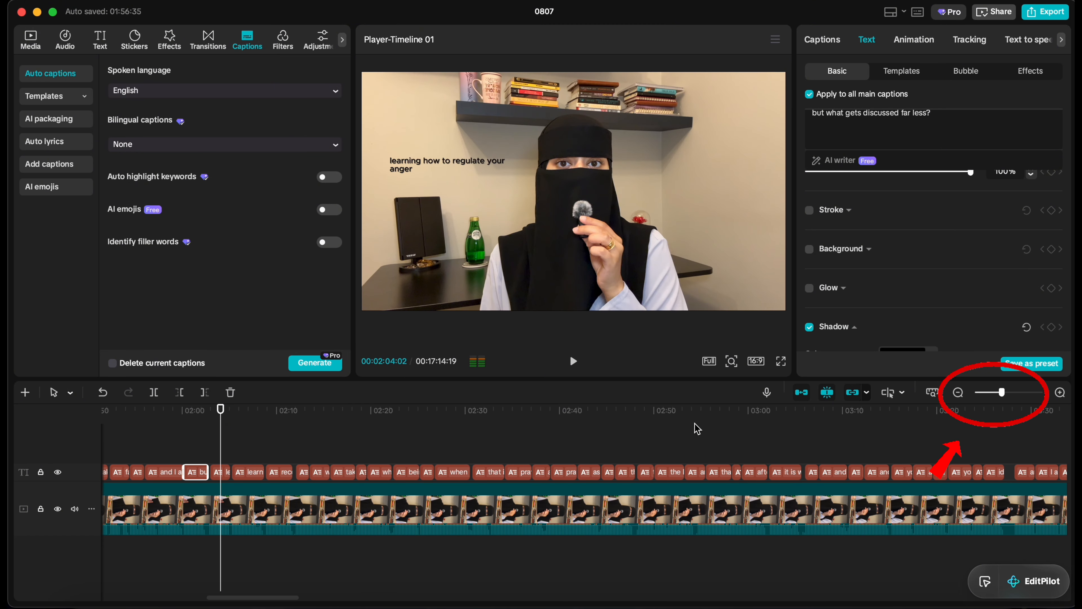
scroll(687, 442, "left", 10)
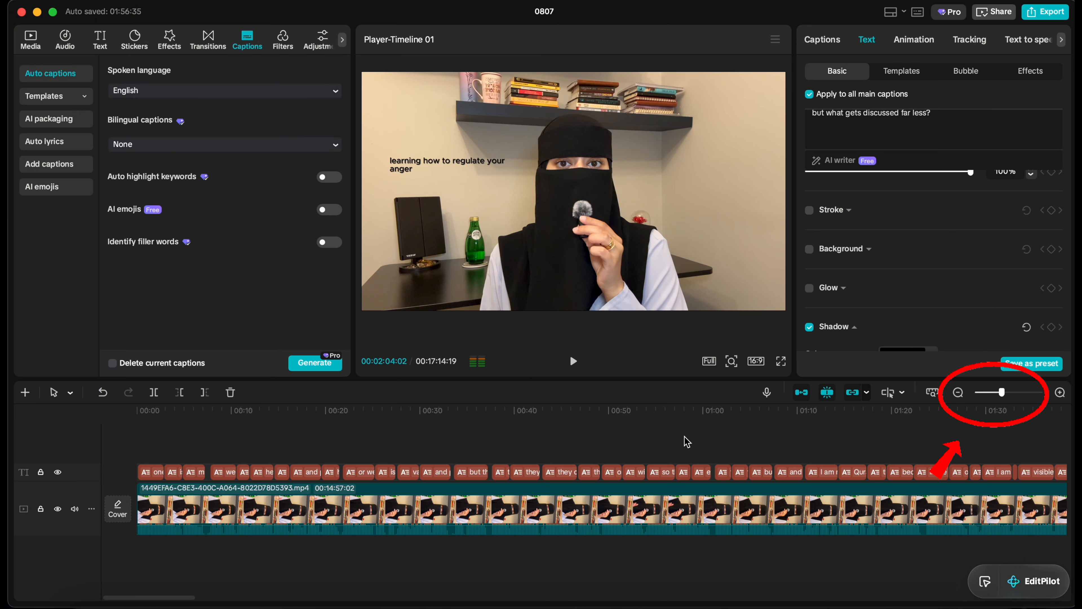
scroll(667, 449, "right", 2)
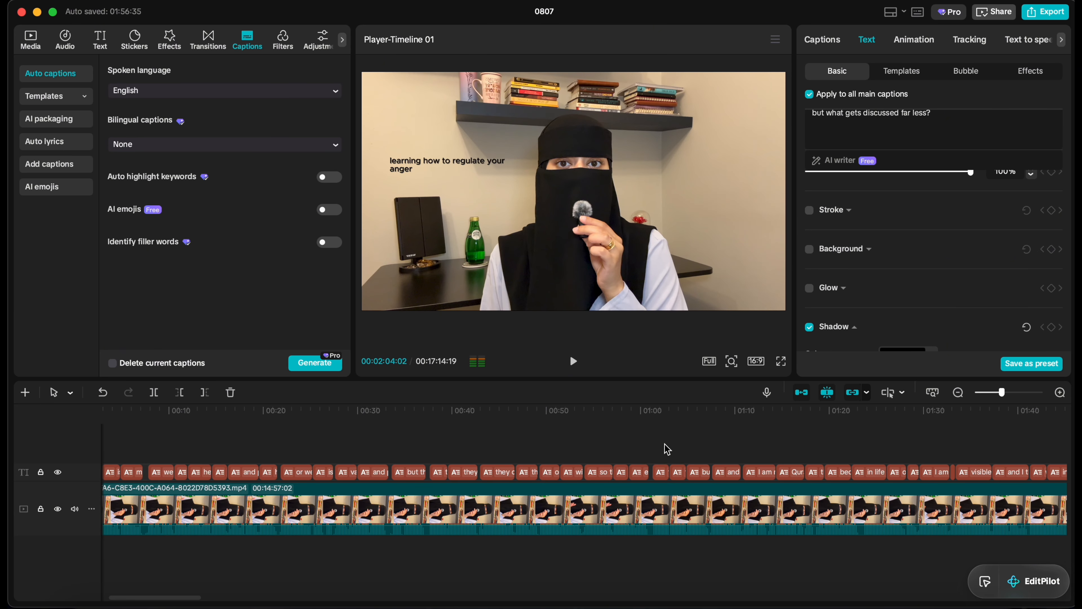
scroll(625, 452, "right", 6)
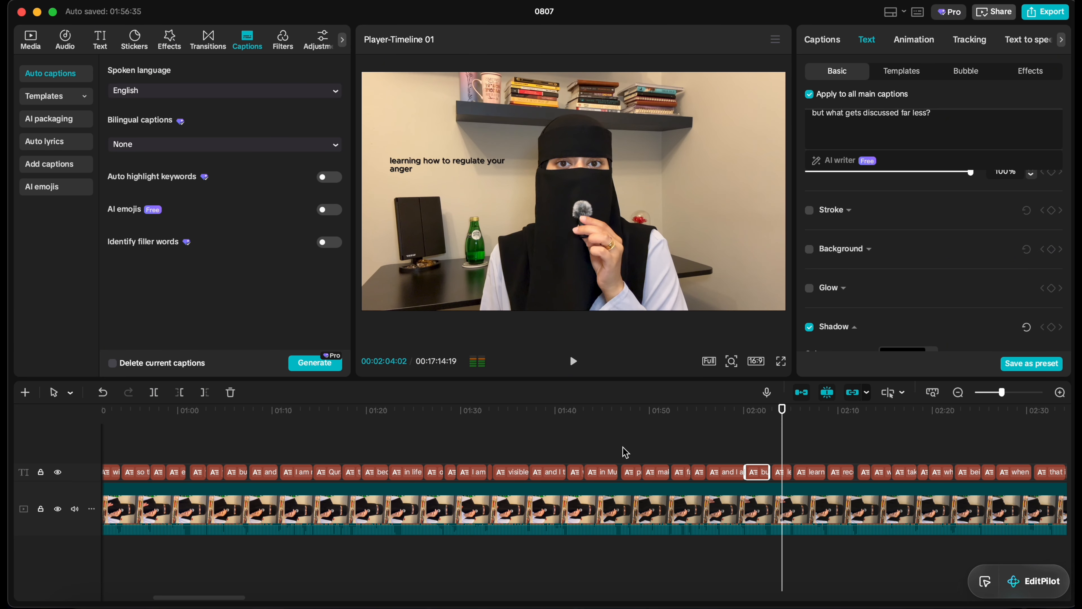
scroll(625, 452, "left", 1)
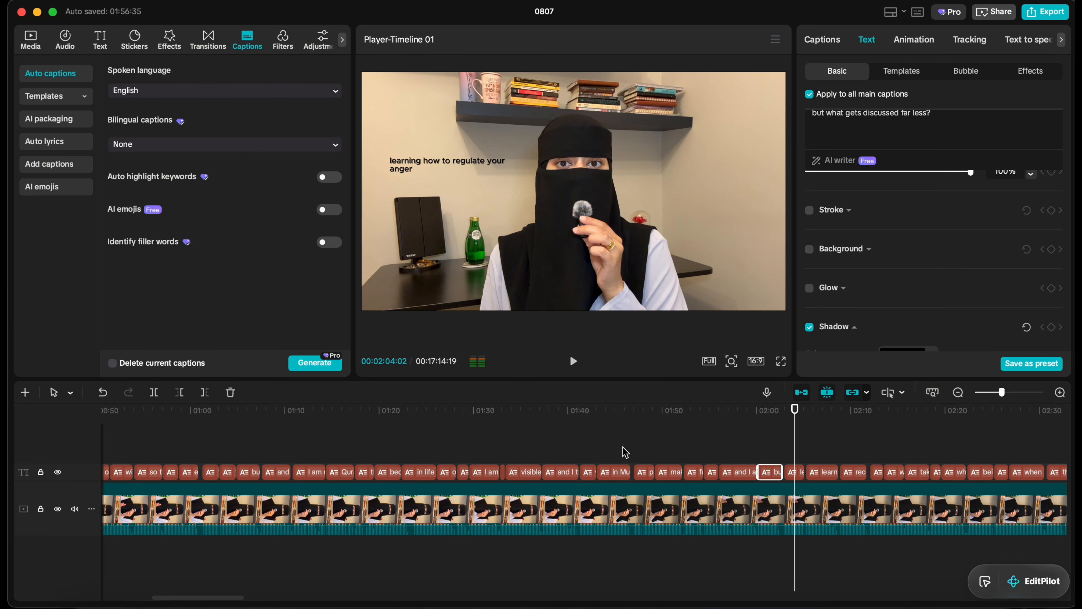
left_click(581, 443)
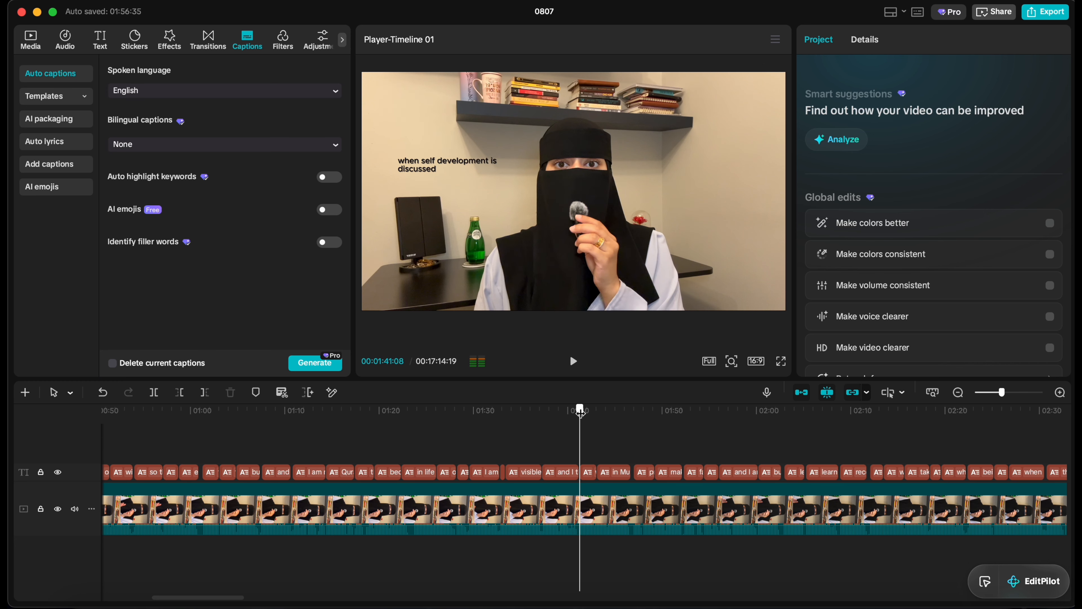
left_click(109, 42)
left_click(159, 115)
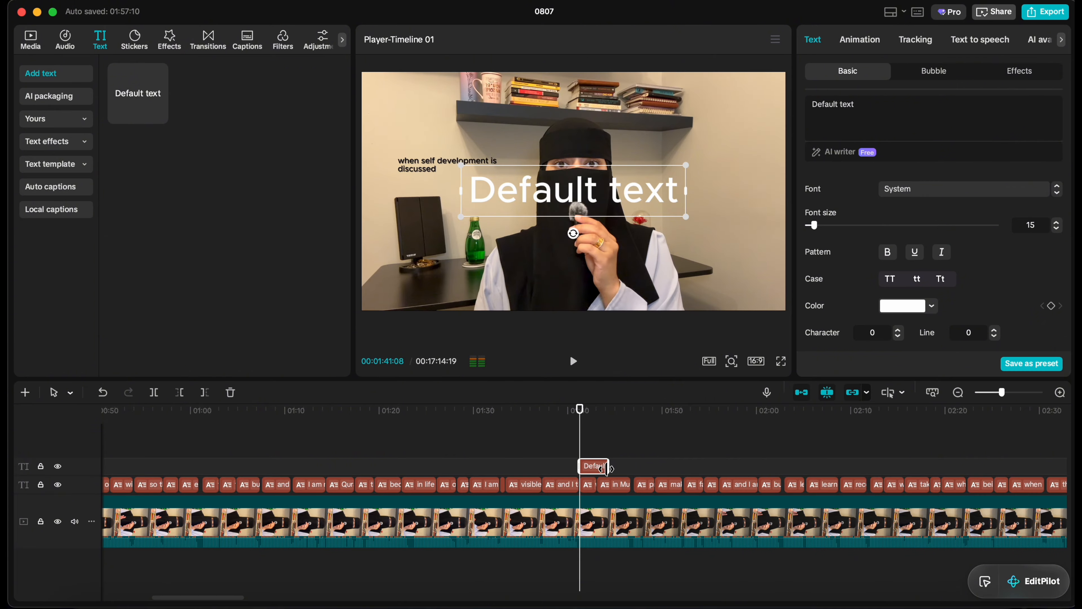
Extend the default text clip to the end of the "in Mu…" caption, shrink the text and place it at the lower centre of the video frame.
left_click_drag(607, 469, 629, 467)
left_click_drag(684, 213, 587, 269)
Replace the default wording with "Religious practice and character".
triple_click(909, 109)
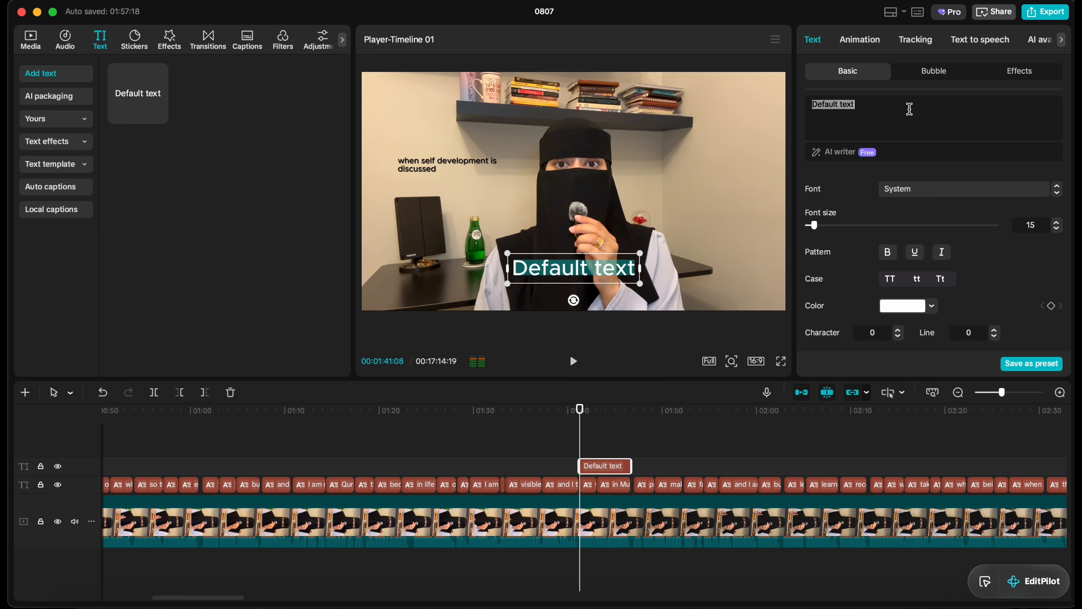
type("Relio")
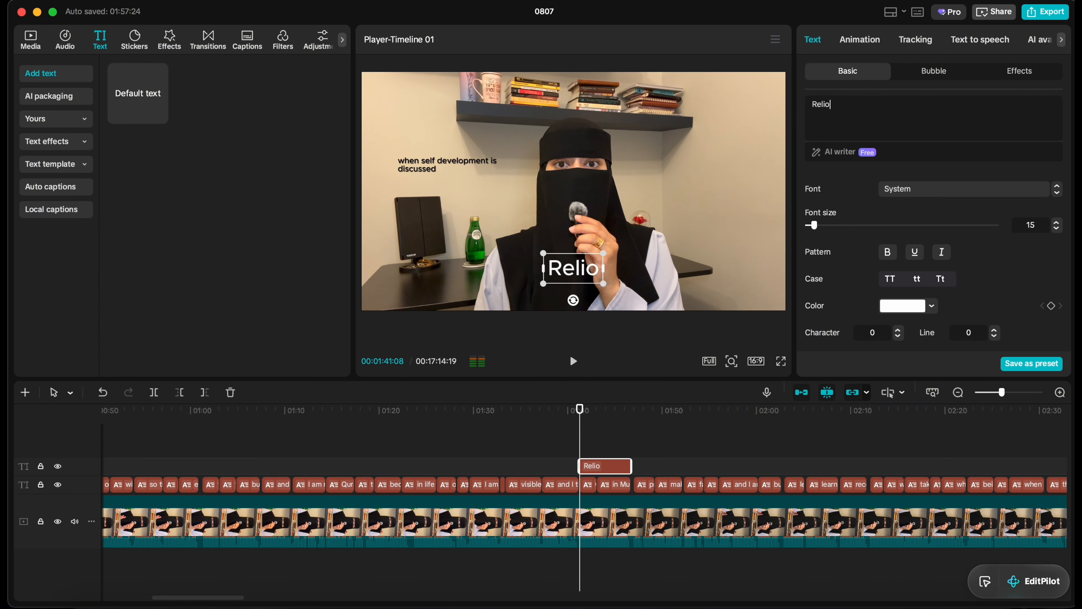
key("BackSpace")
type("gious")
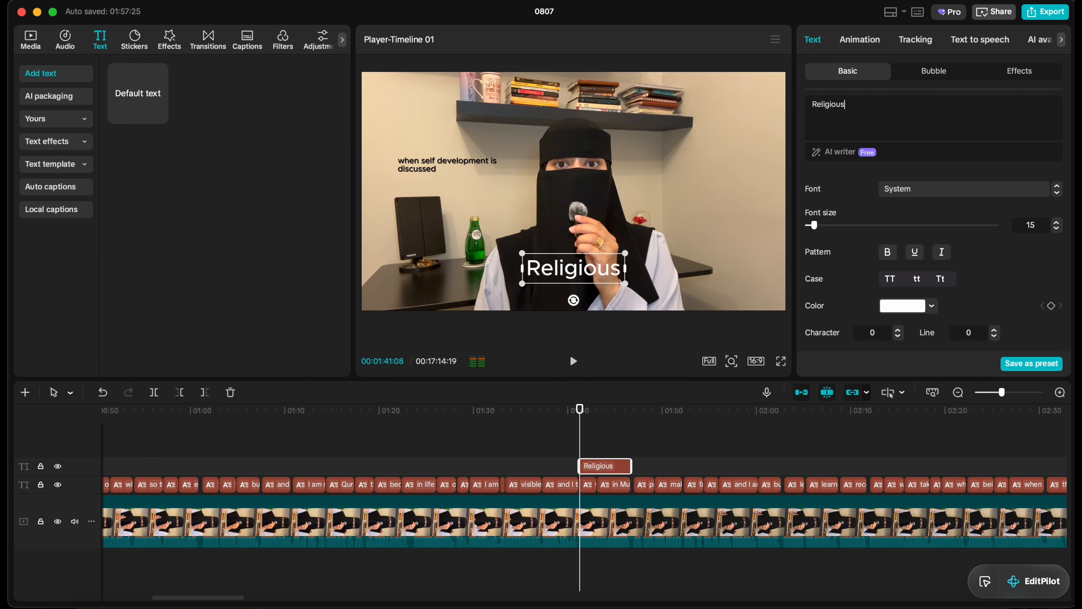
type(" practice ")
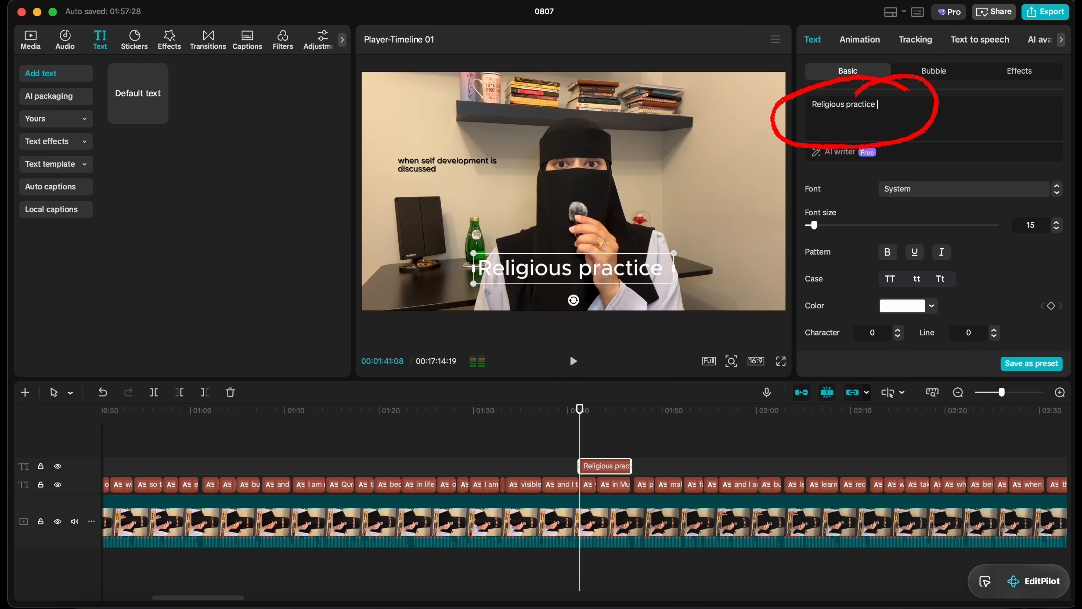
type("and chara")
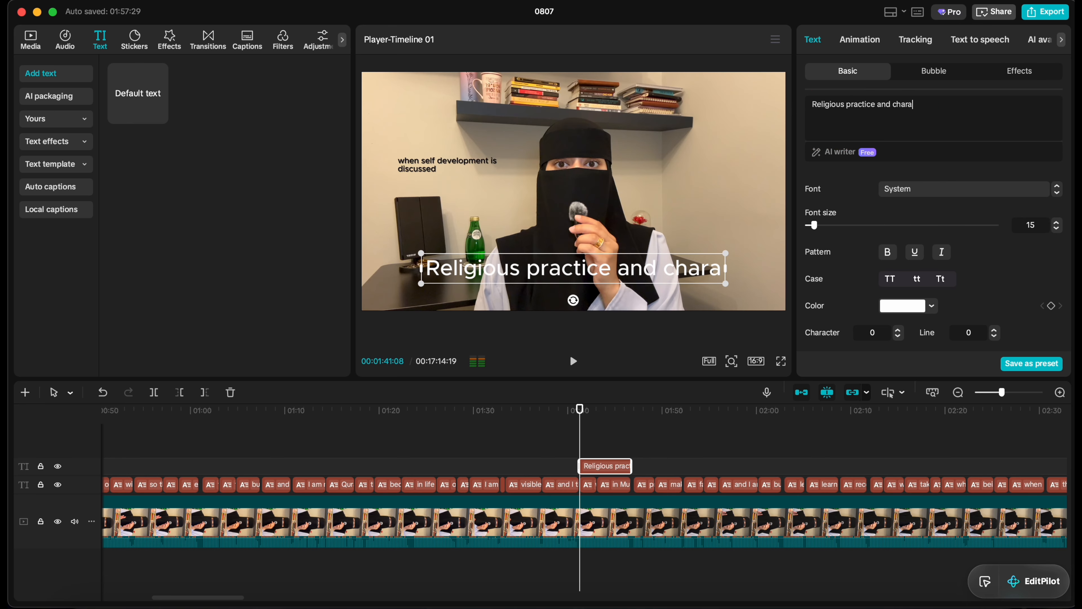
type("cter")
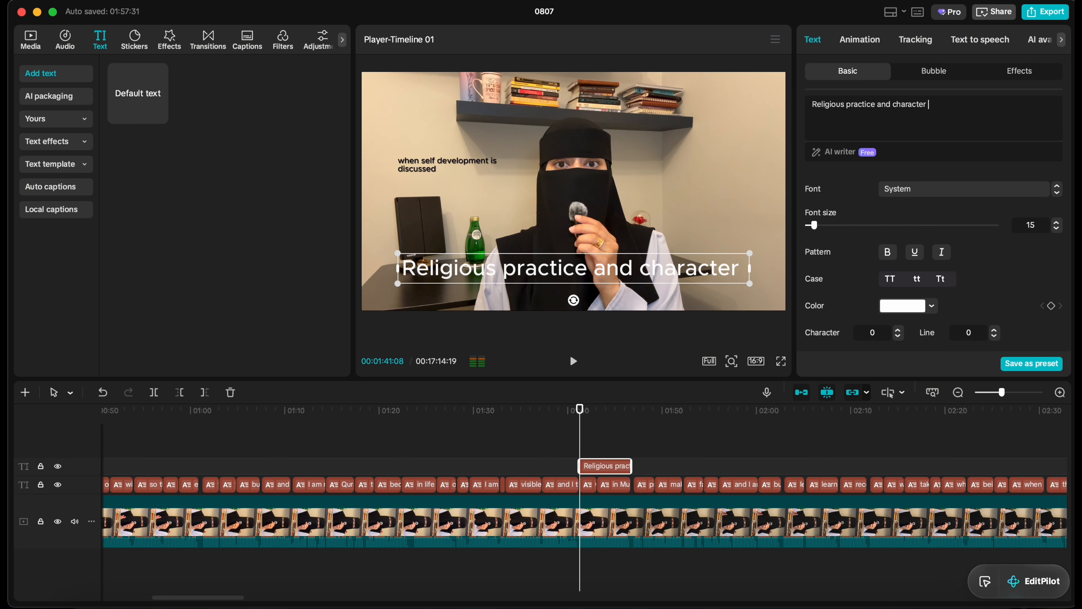
Reduce the added text's font size to 10.
left_click(1058, 228)
left_click(1058, 228)
left_click(1058, 228)
left_click(1058, 229)
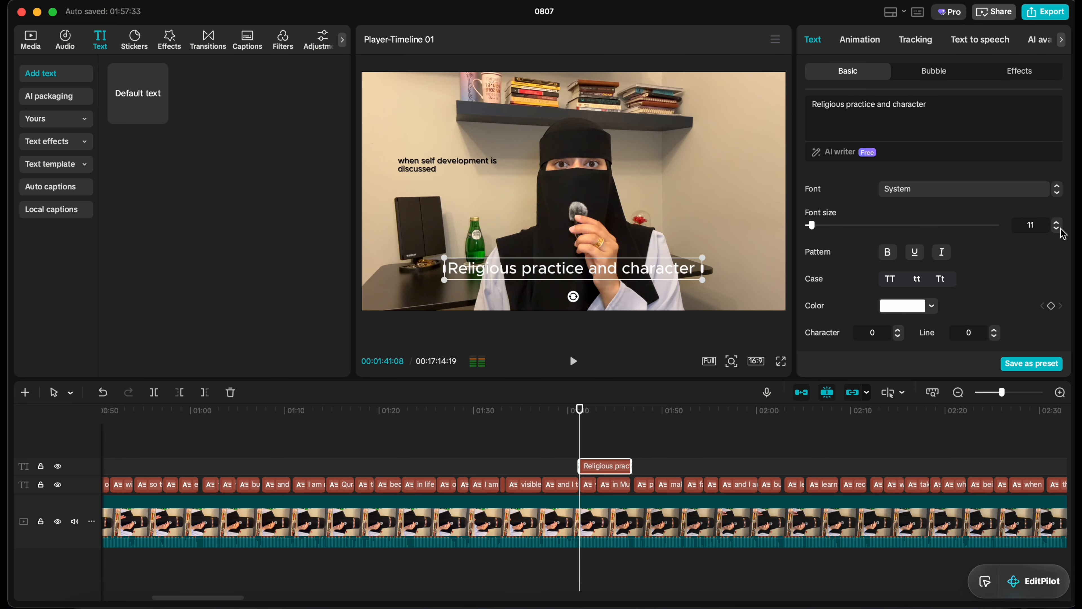
left_click(1058, 229)
Add a second line reading "should grow together" to the text and set its font size to 8.
left_click(961, 109)
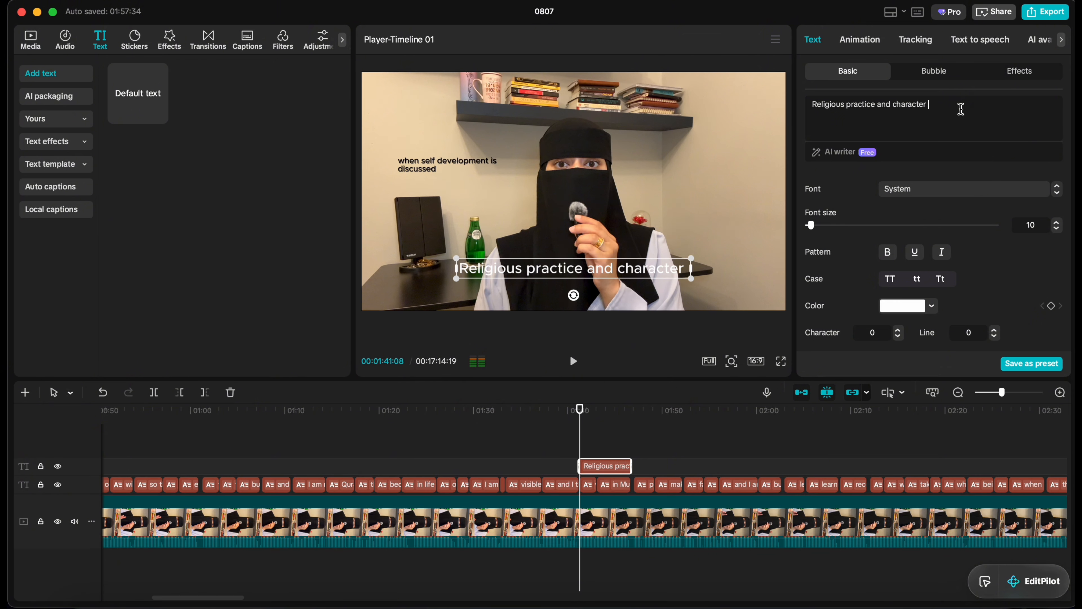
key("Return")
type("should ")
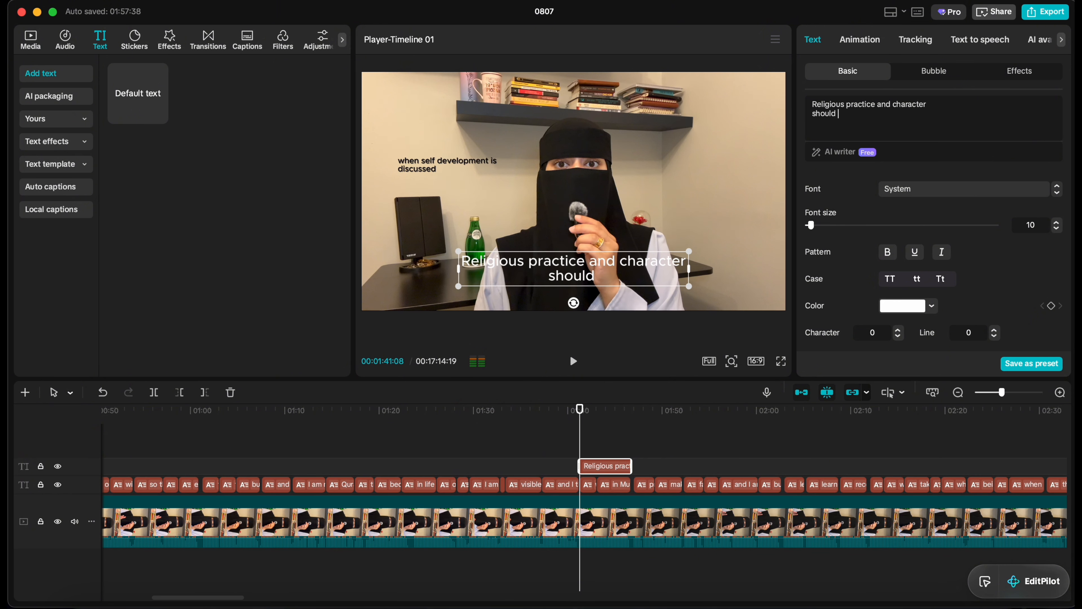
type("grow together")
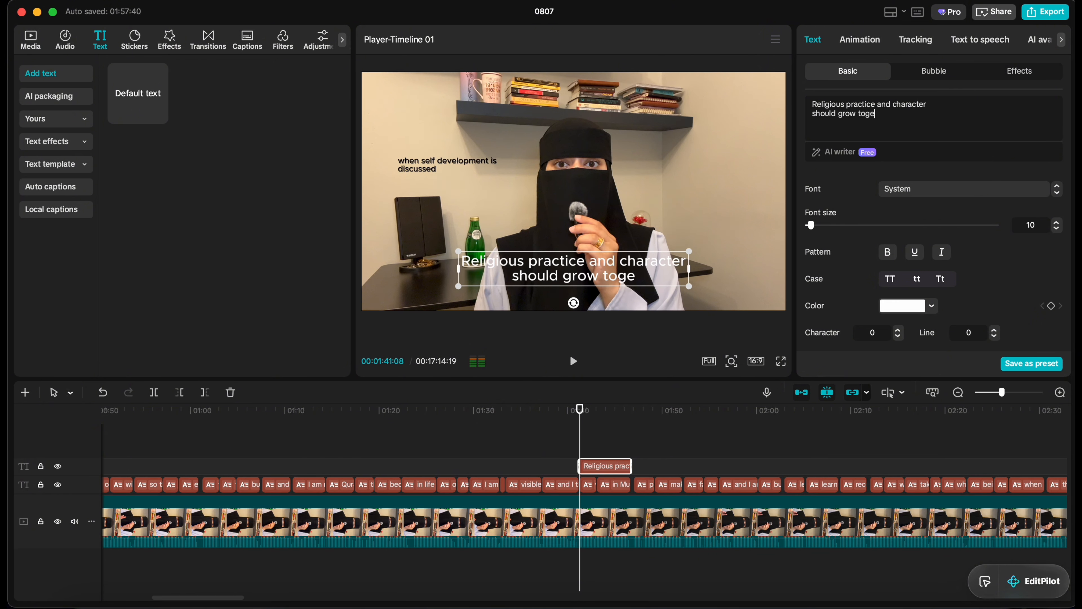
left_click(1059, 229)
left_click(1059, 229)
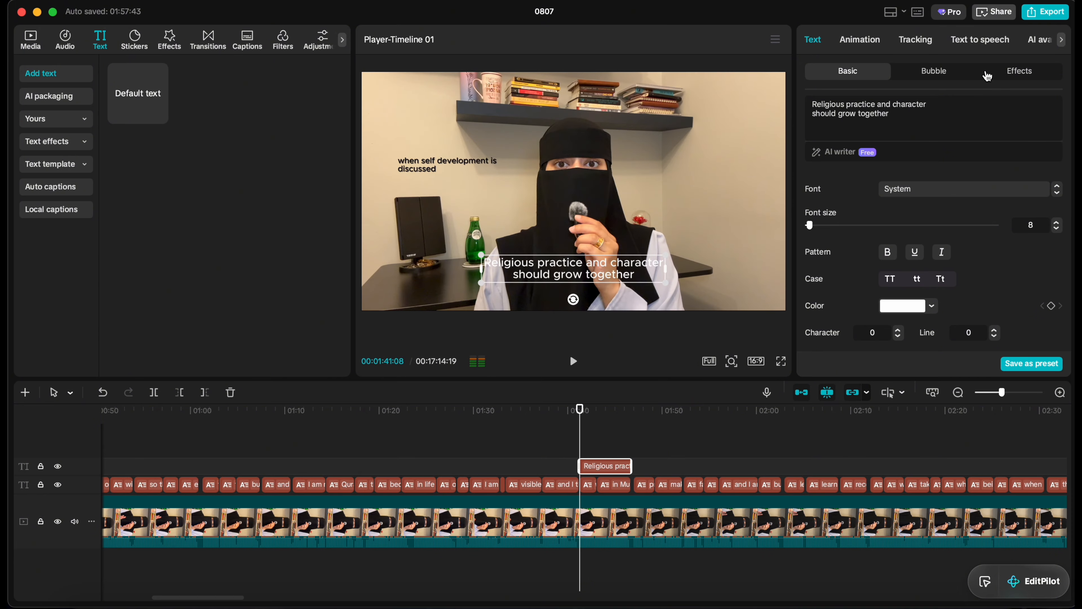
Apply the favourite text effect with black letters on a white outline to the added text and play that passage to check it.
left_click(1027, 73)
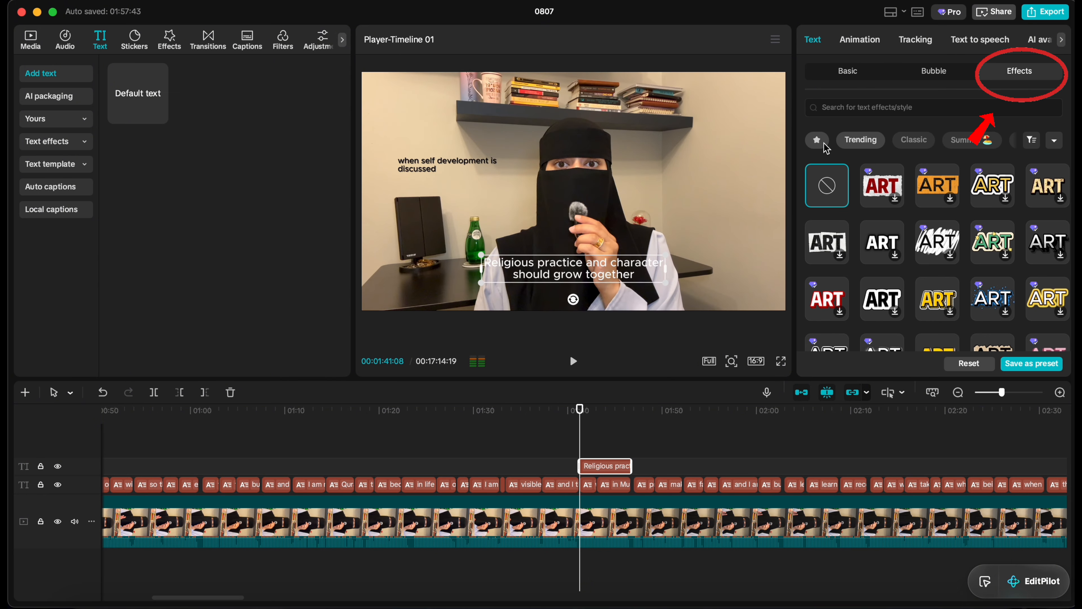
left_click(882, 192)
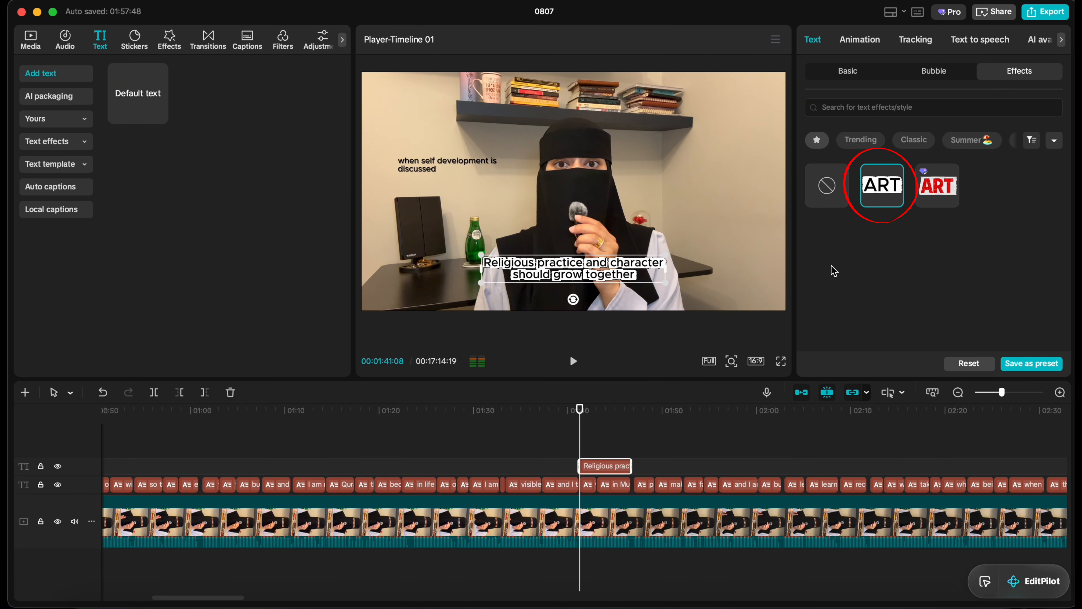
left_click(543, 442)
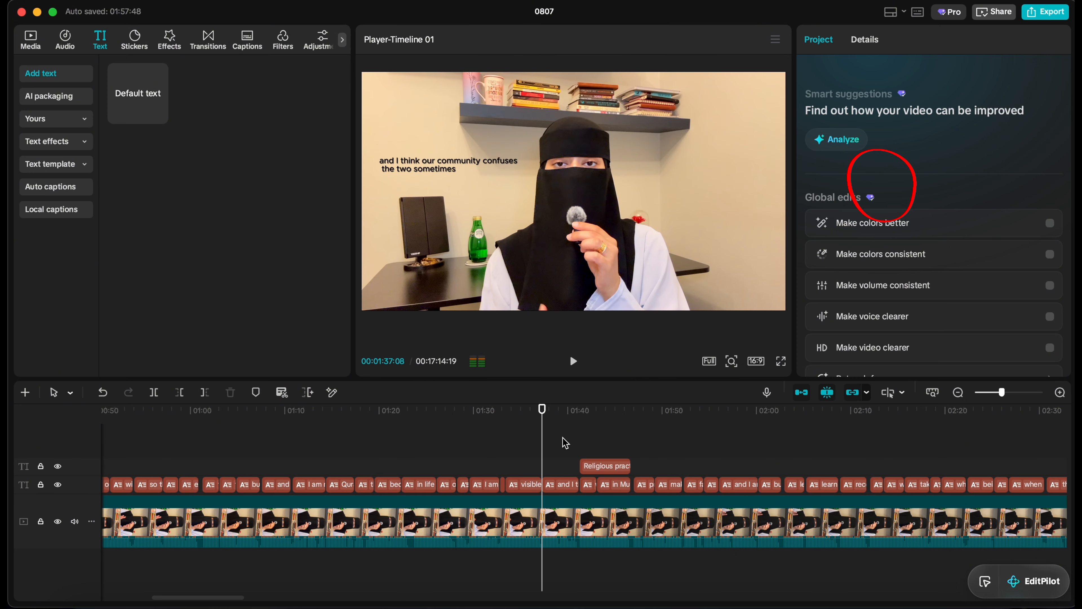
left_click(571, 442)
key("space")
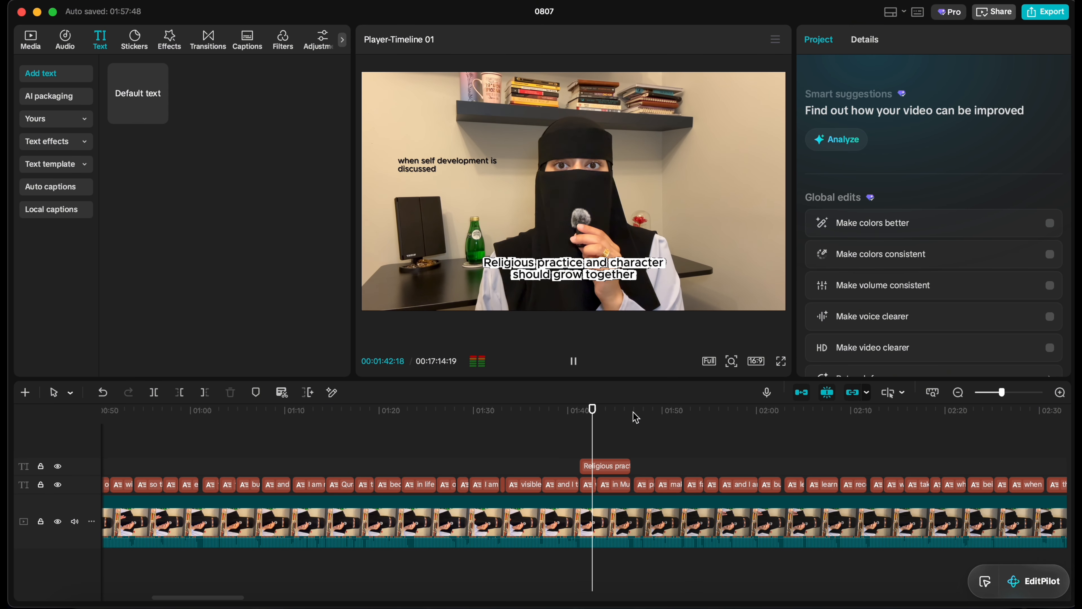
left_click(574, 362)
left_click(580, 441)
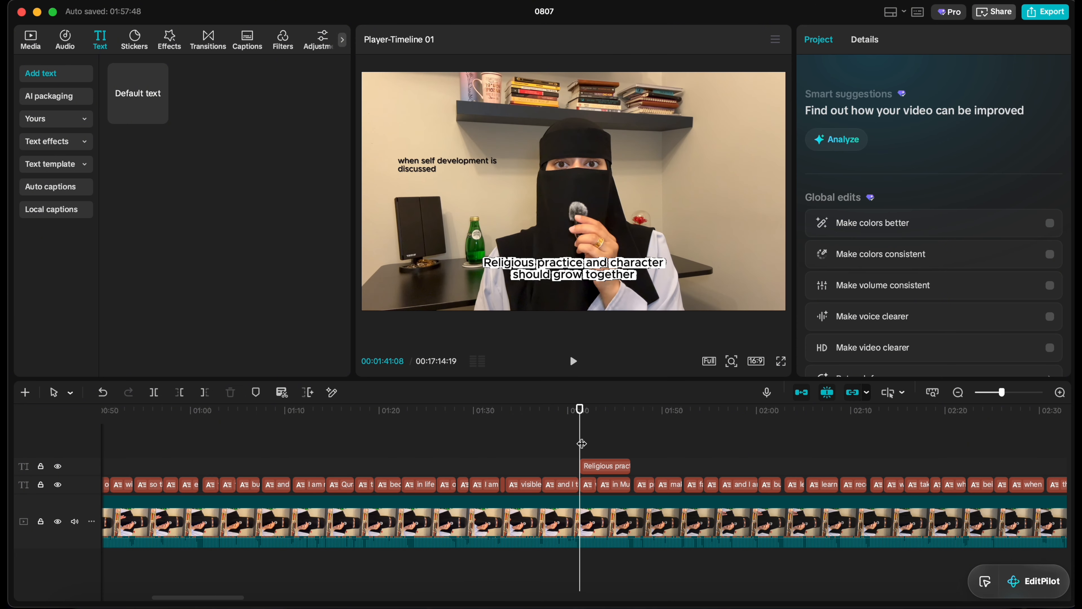
Apply the favourite "Bounce Left" entrance animation to the "Religious practice and character should grow together" text.
left_click(612, 467)
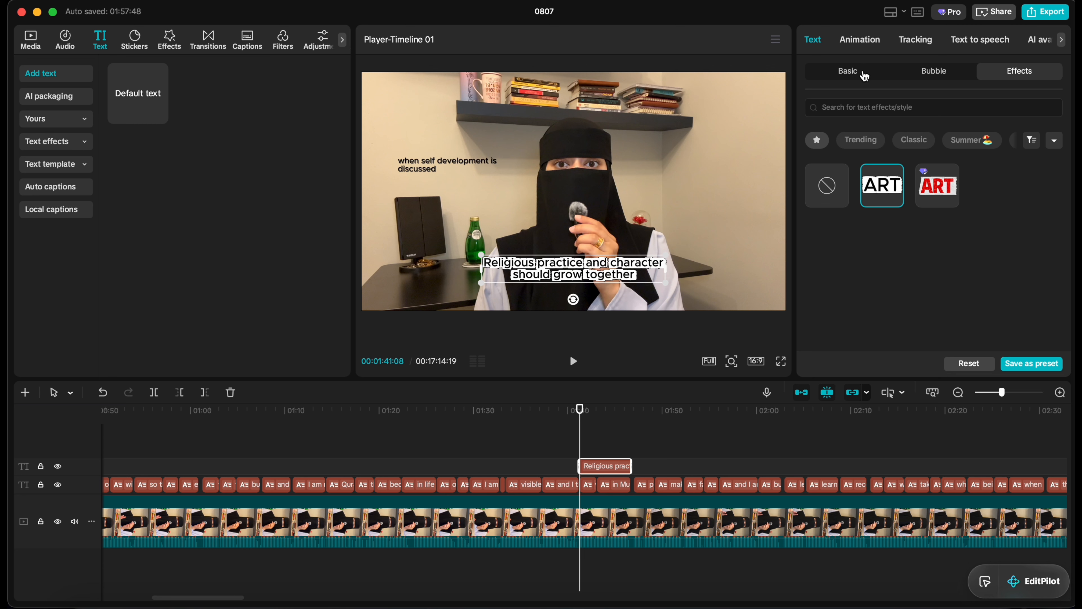
left_click(865, 76)
left_click(861, 39)
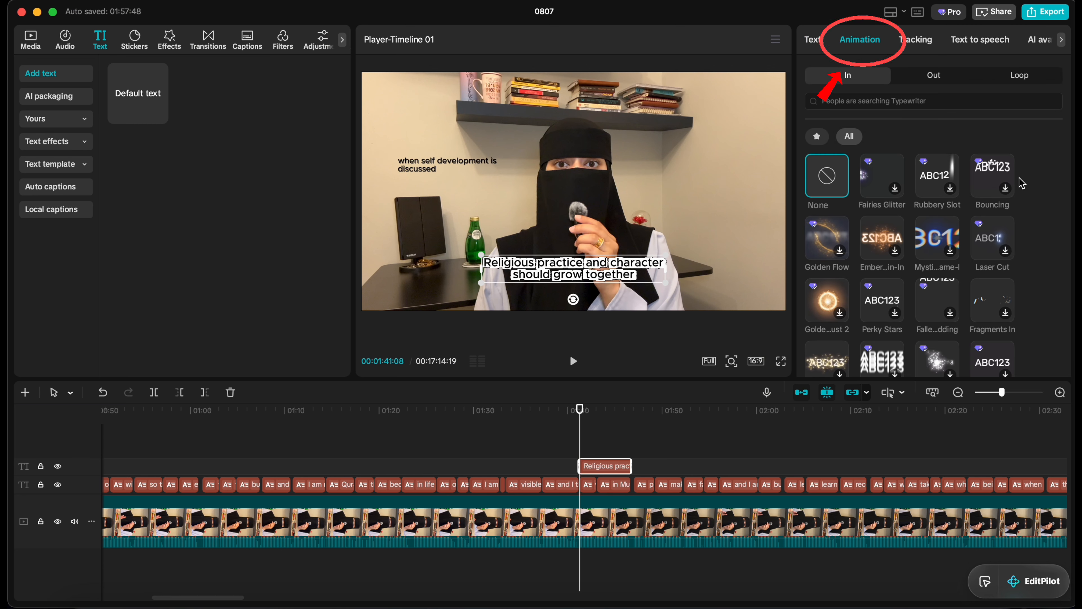
left_click(939, 82)
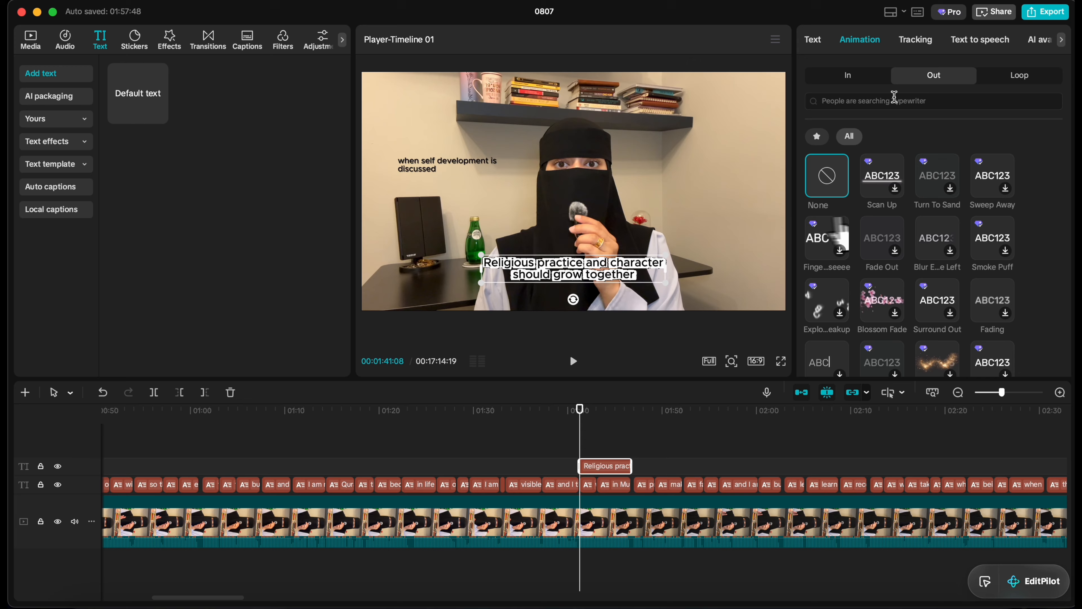
left_click(827, 133)
left_click(864, 81)
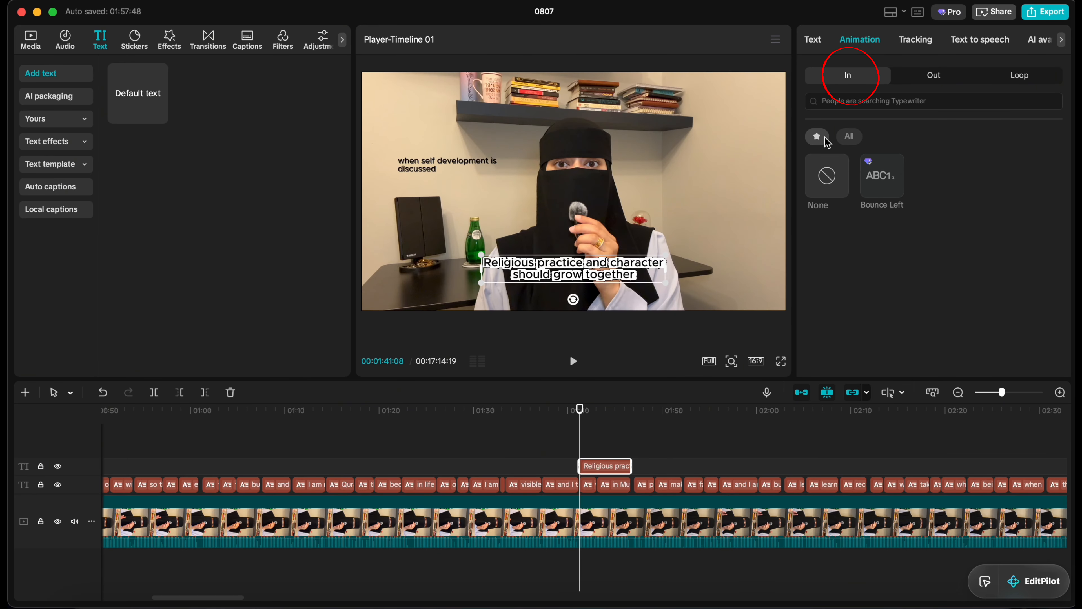
left_click(880, 179)
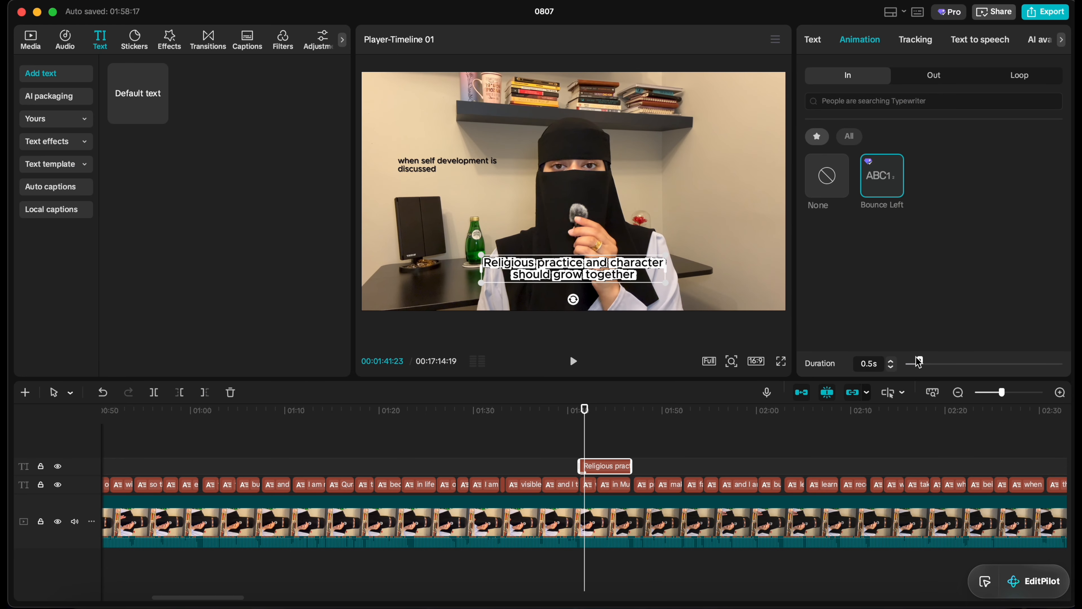
Set the "Bounce Left" entrance animation's duration to 1.0 s and play the text's passage to check it.
left_click(892, 364)
left_click(892, 363)
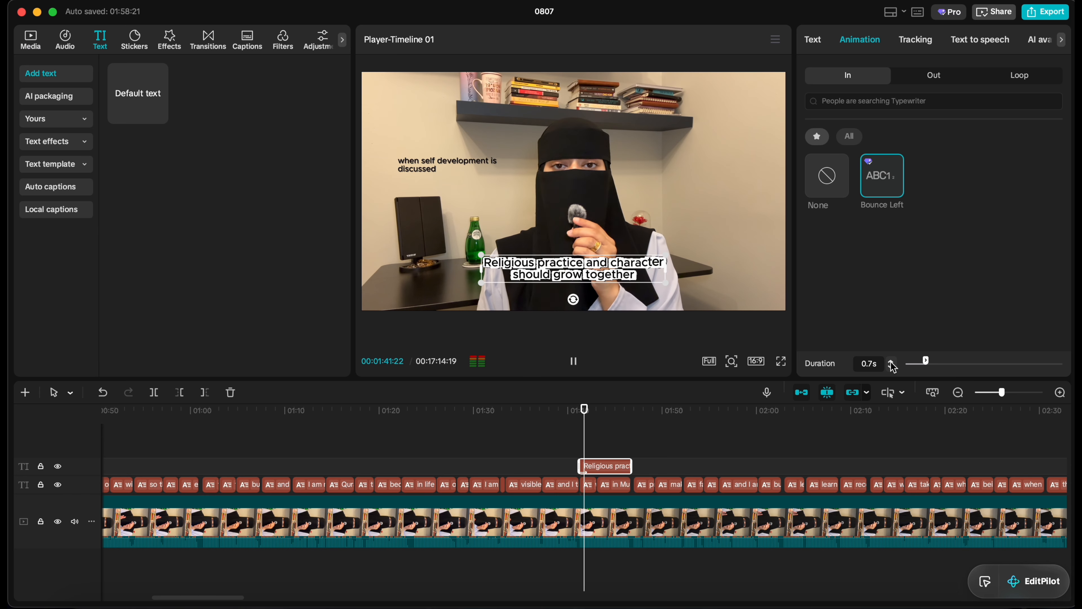
left_click(892, 363)
left_click(892, 364)
left_click(891, 363)
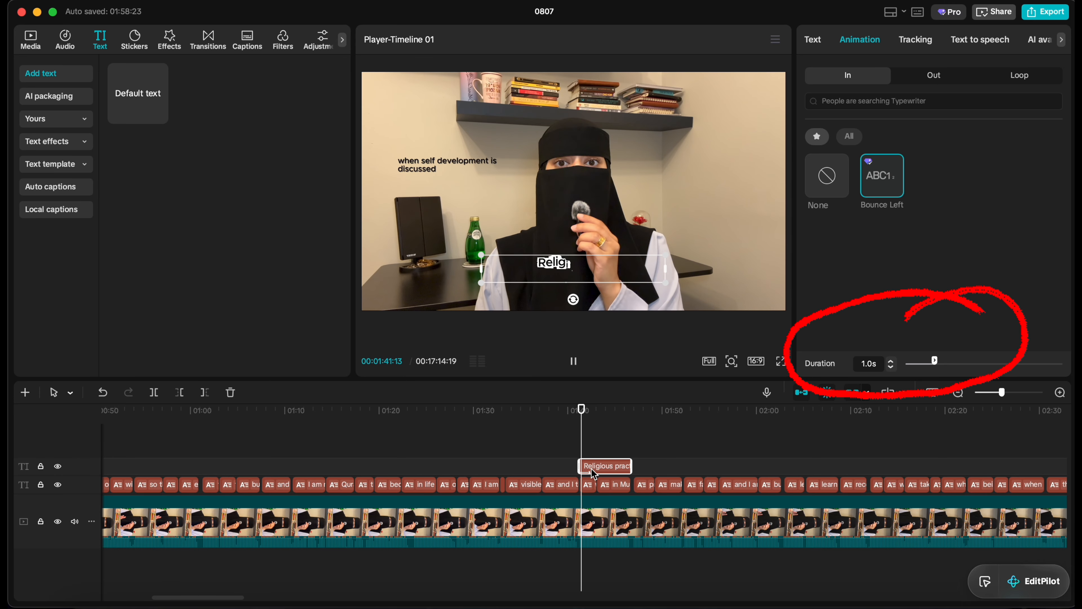
left_click(573, 455)
left_click(574, 362)
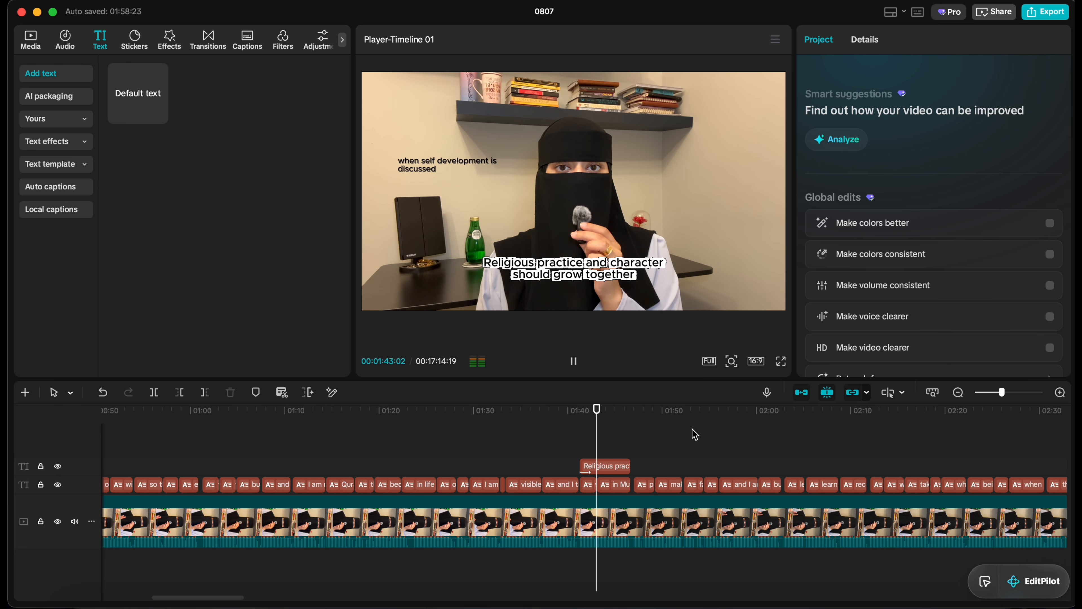
left_click(573, 364)
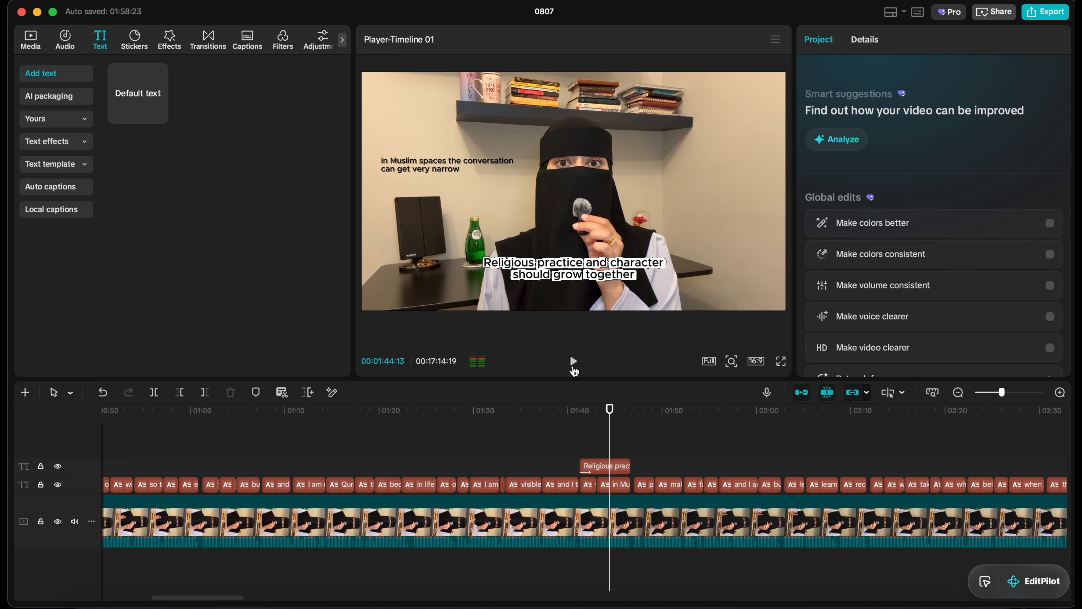
left_click(573, 366)
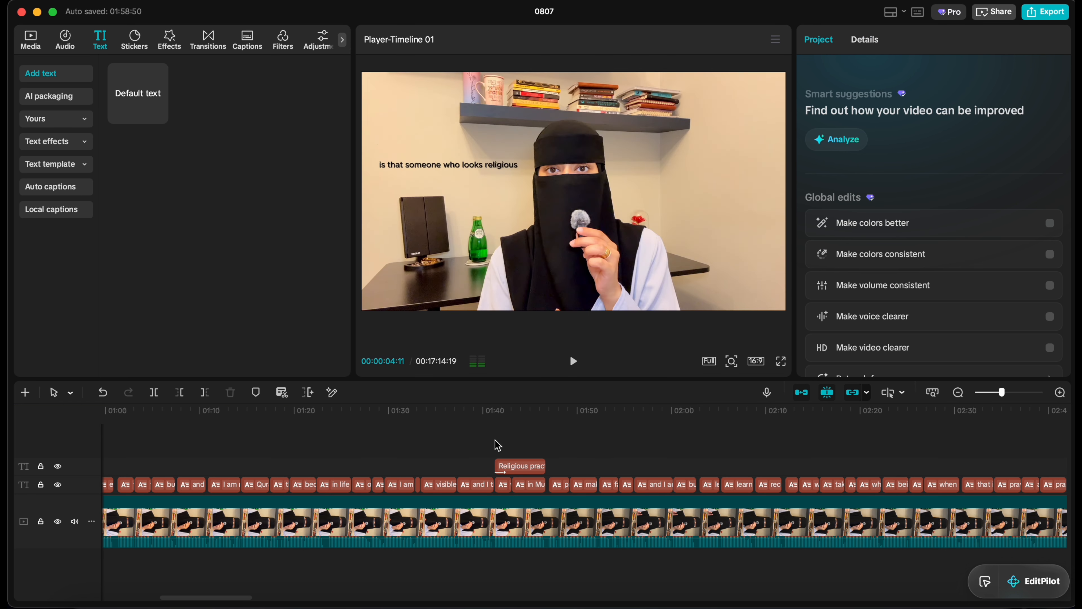
Add the trending sound effect "Keyboard Typing 01" at 00:01:41:08, where the "Religious practice and character should grow together" text starts.
left_click(496, 442)
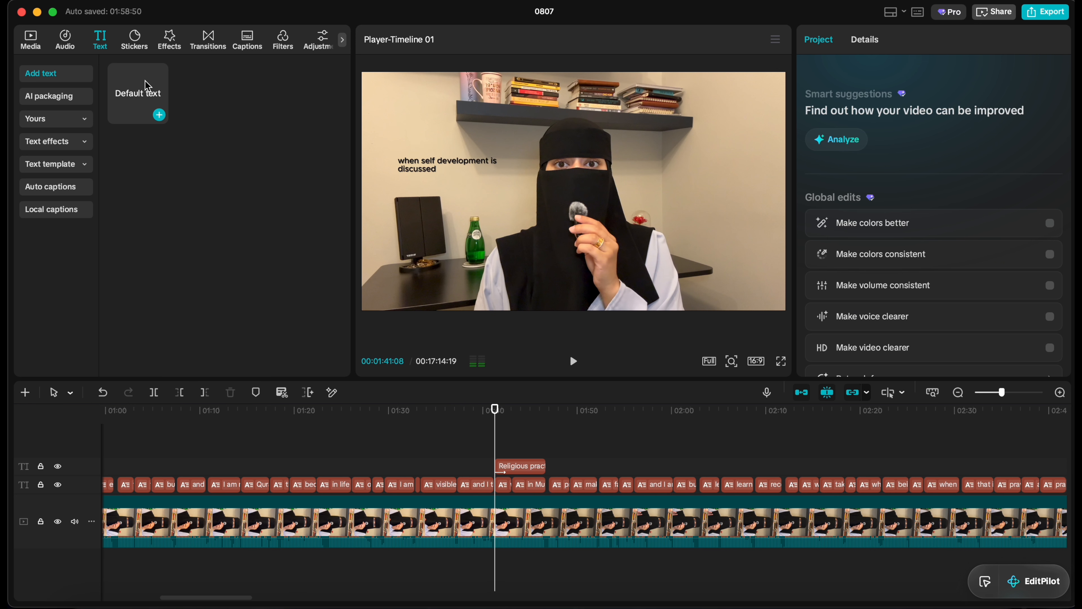
left_click(65, 41)
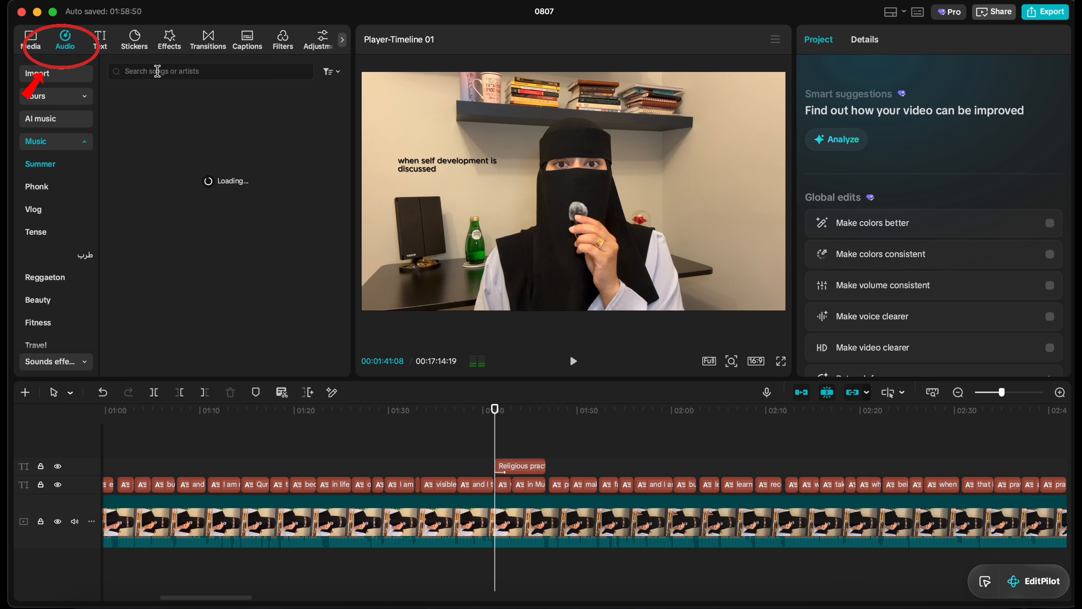
left_click(85, 142)
left_click(88, 167)
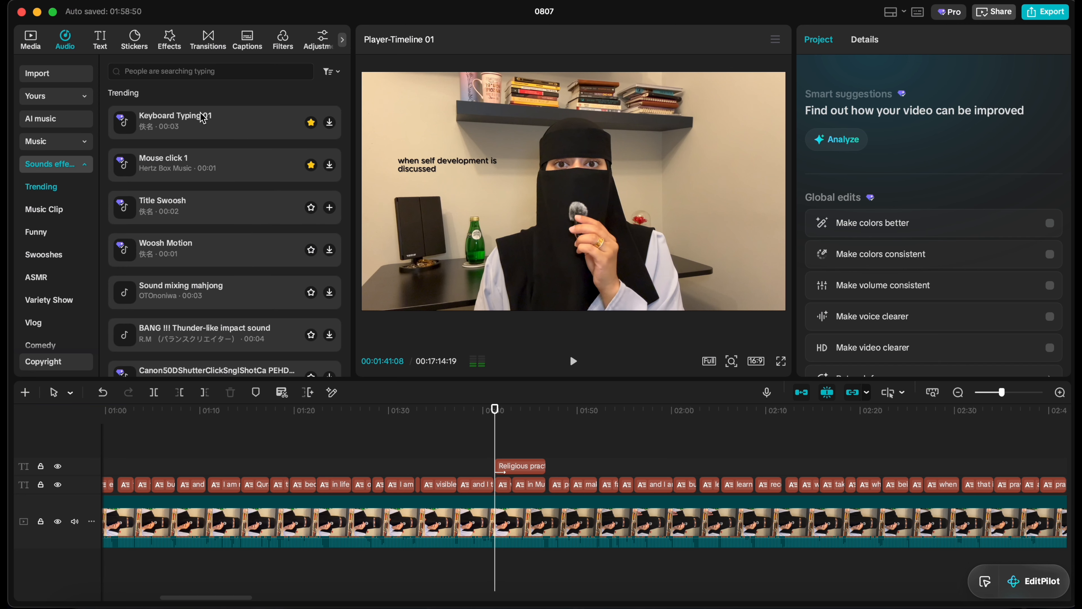
left_click(196, 122)
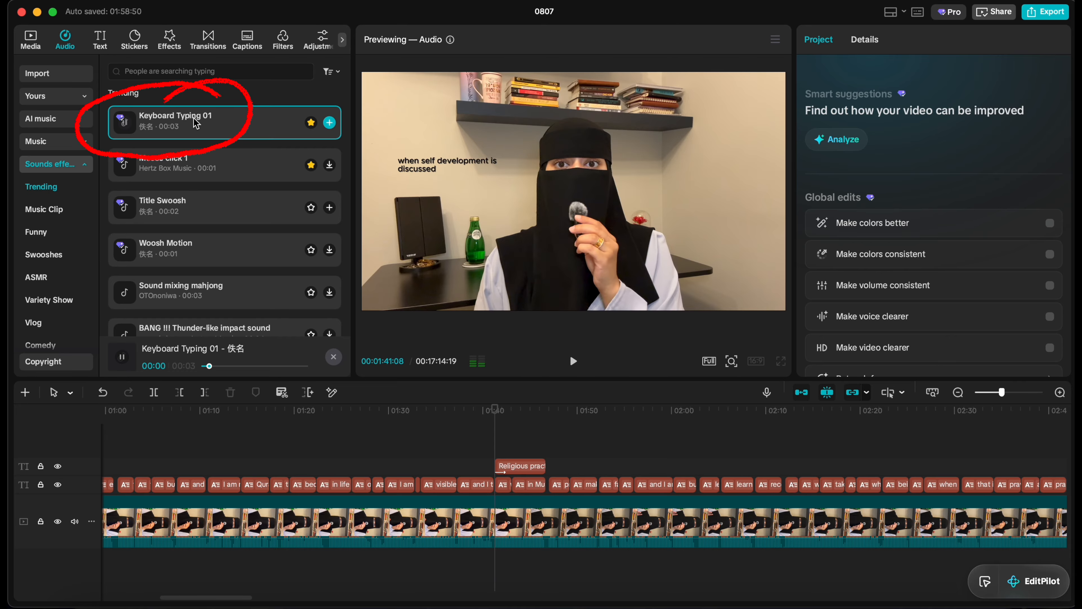
left_click(330, 123)
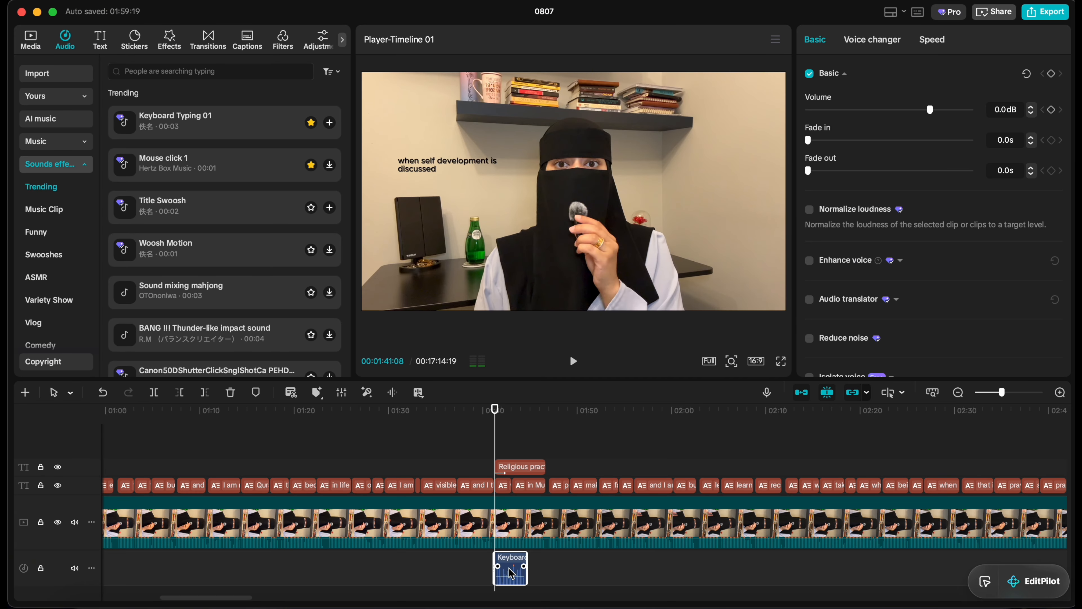
Lower the keyboard typing sound's volume to -9.9 dB and play the passage to judge it.
left_click_drag(931, 110, 907, 112)
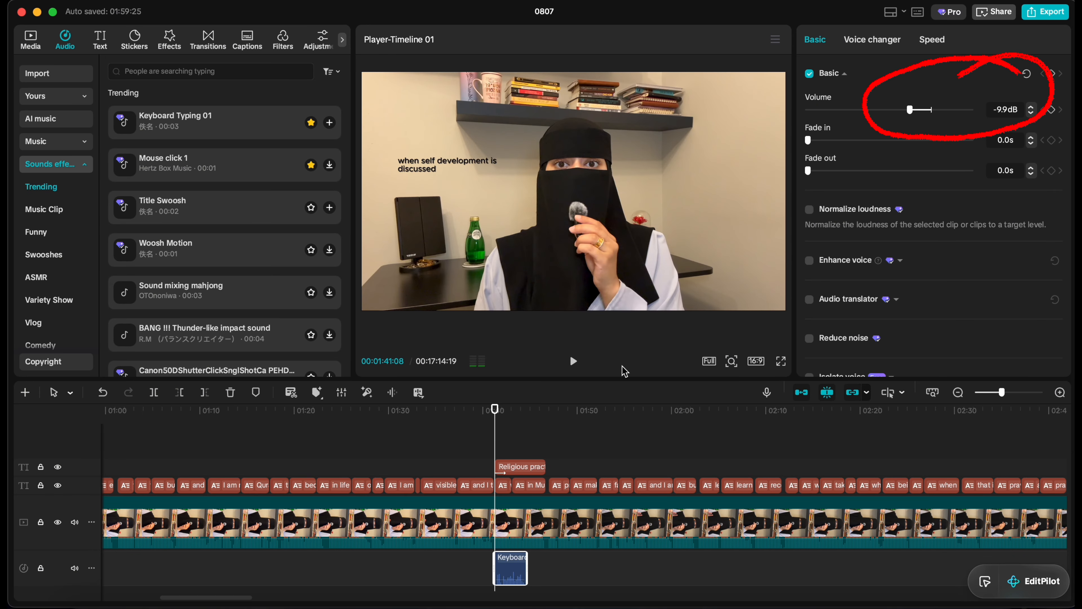
left_click(491, 439)
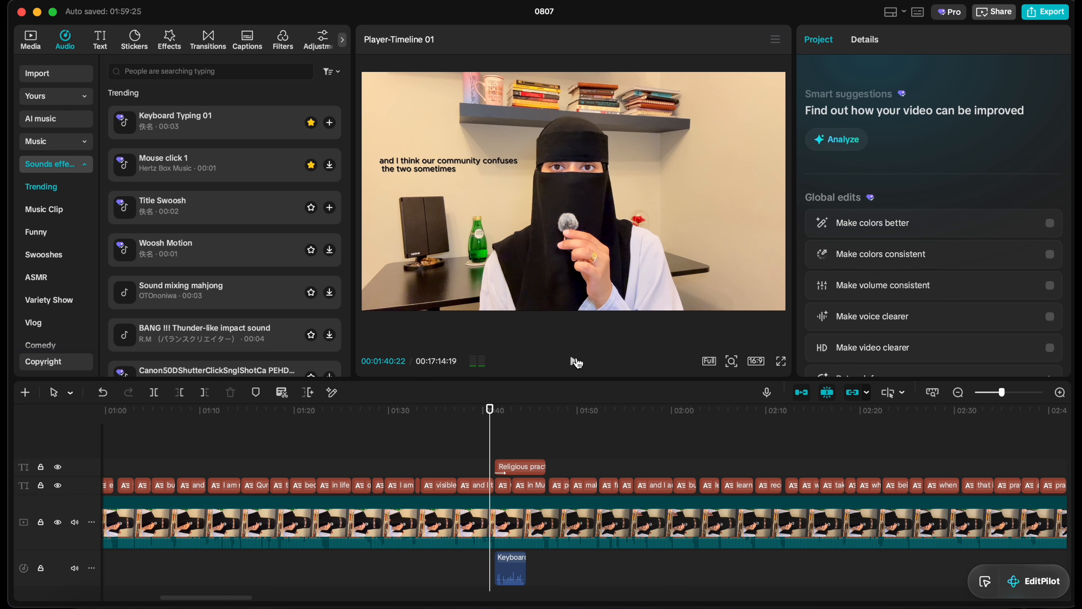
left_click(574, 362)
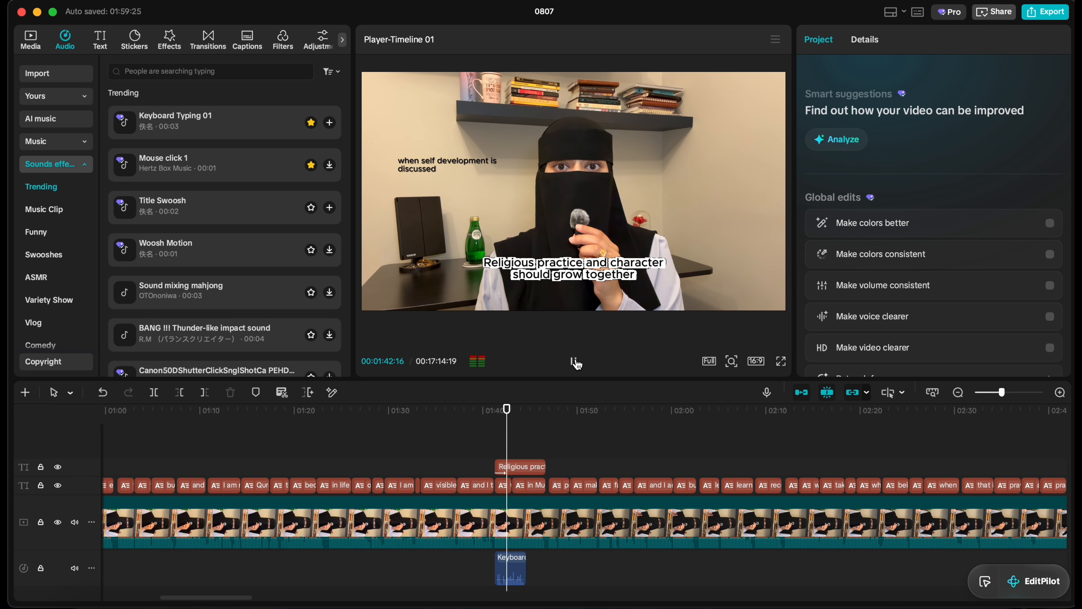
left_click(574, 362)
Raise the keyboard typing sound's volume back to its default level and play the passage from the text's start.
left_click(513, 574)
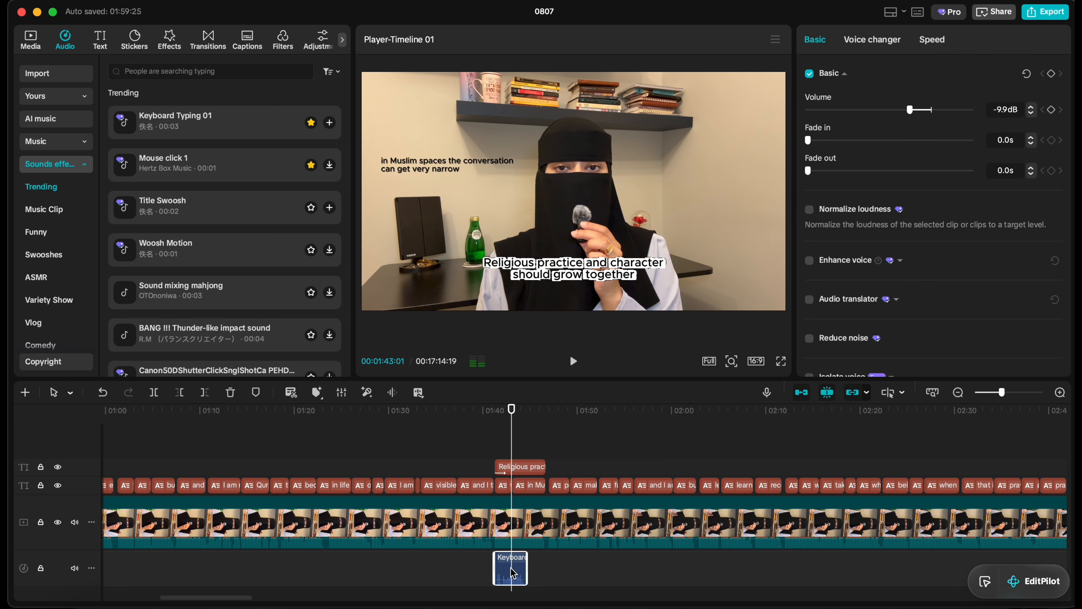
left_click(932, 110)
left_click(495, 437)
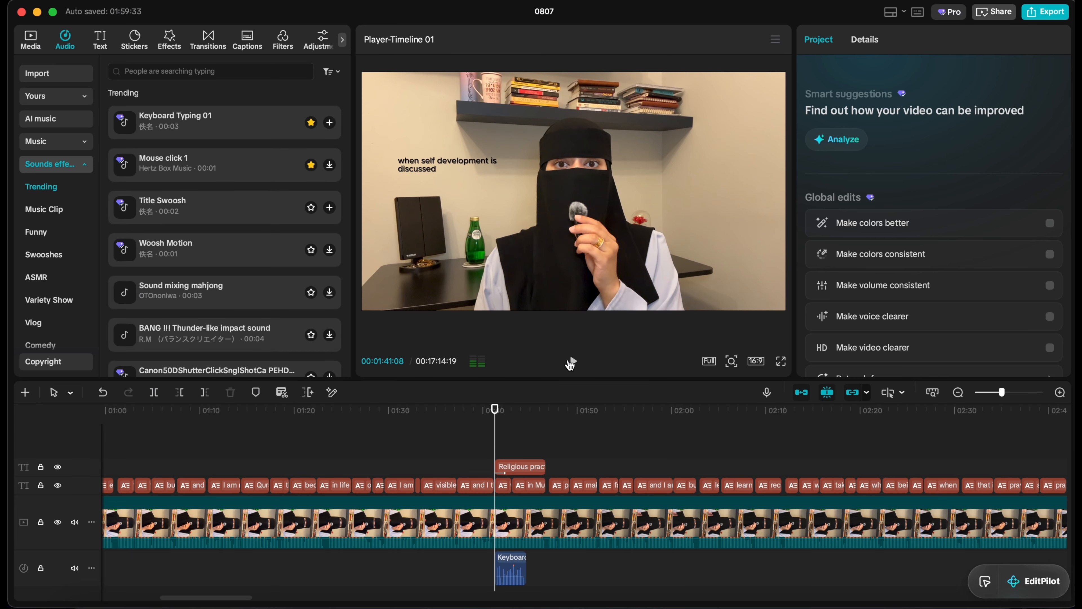
left_click(572, 363)
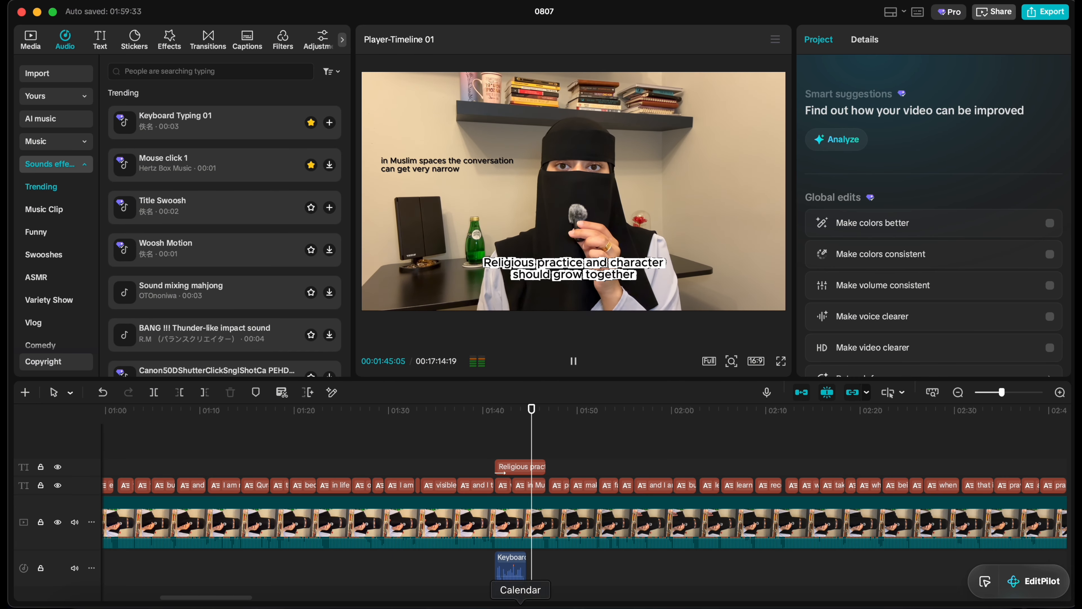
left_click(574, 363)
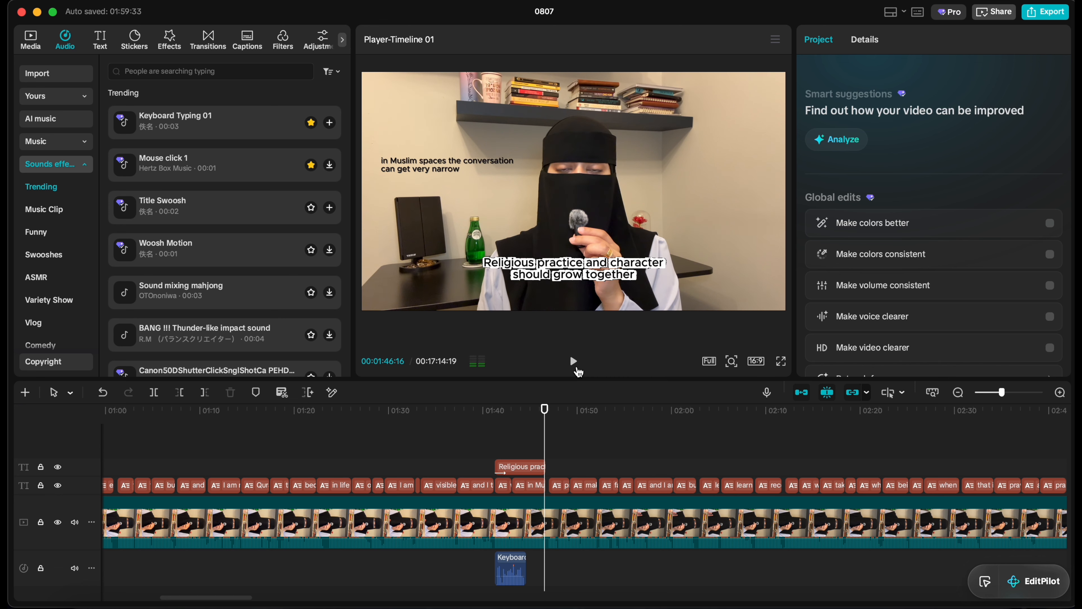
Trim the end of the keyboard typing sound to about half its length and play it from the text's start.
left_click(507, 568)
left_click_drag(528, 567, 513, 582)
left_click(492, 442)
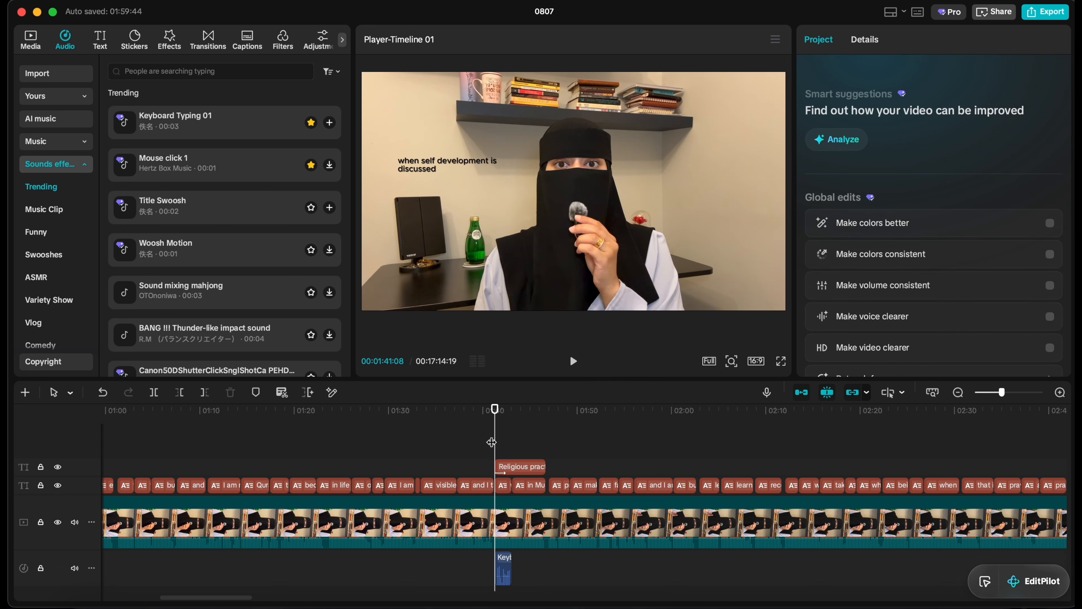
left_click(573, 361)
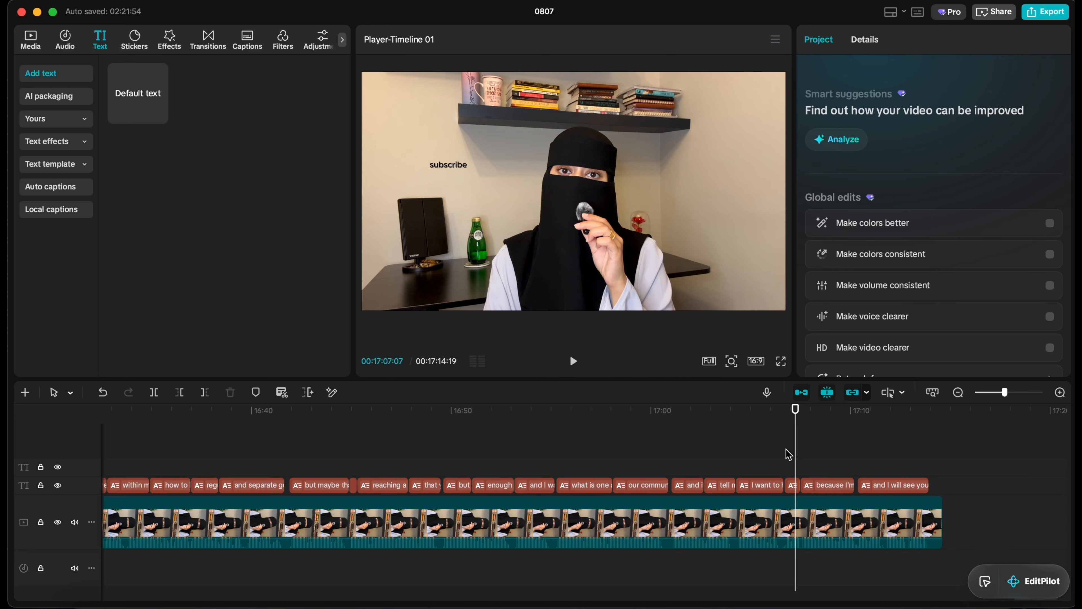
Mark the trending like, subscribe and bell sticker as a favourite and preview it at the "subscribe" caption.
left_click(785, 452)
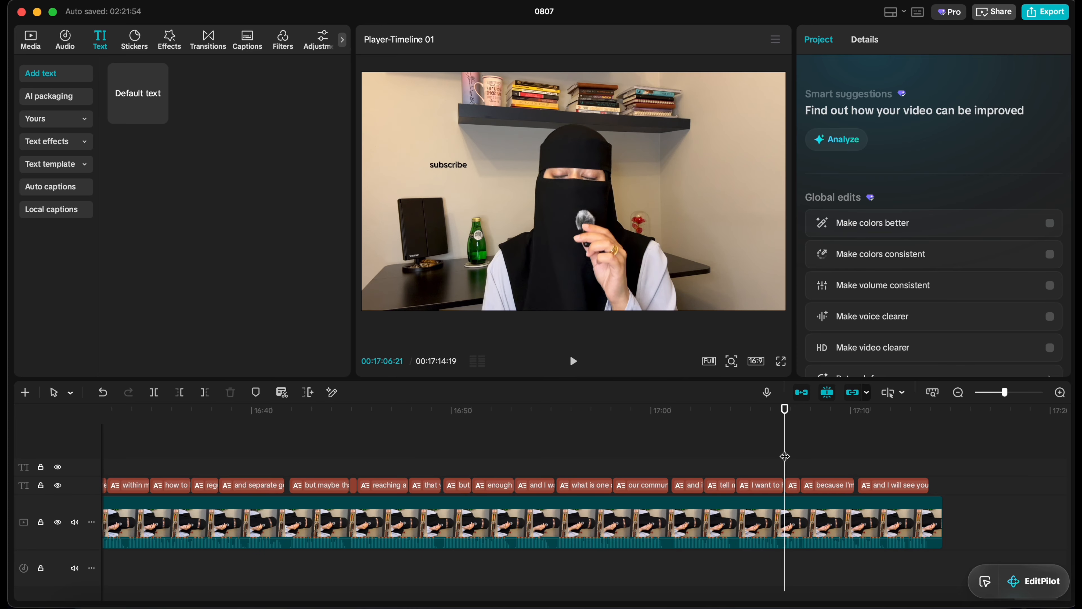
left_click(137, 42)
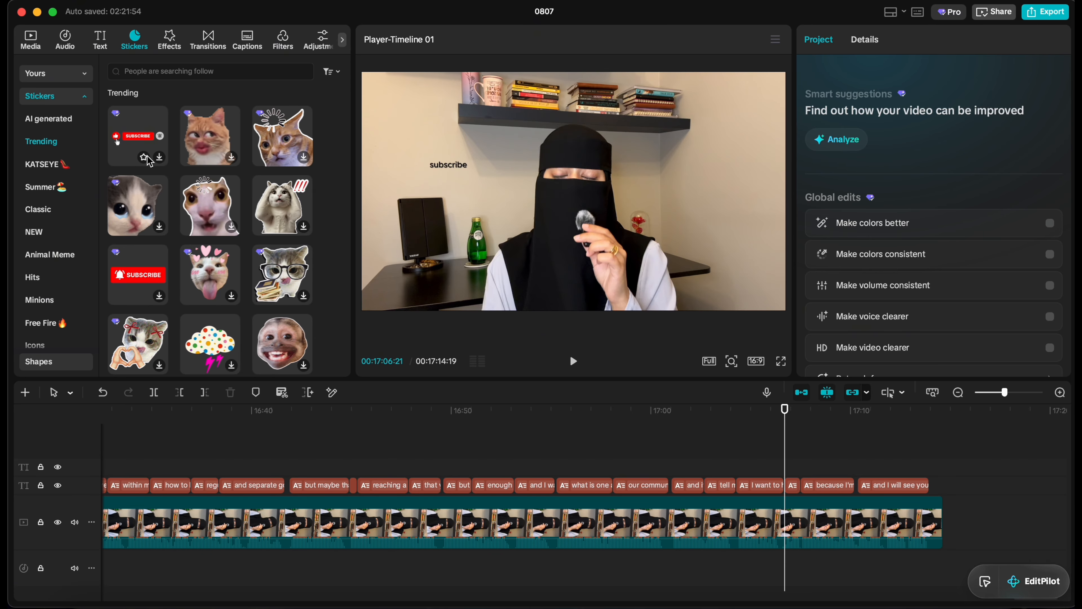
left_click(144, 157)
left_click(154, 133)
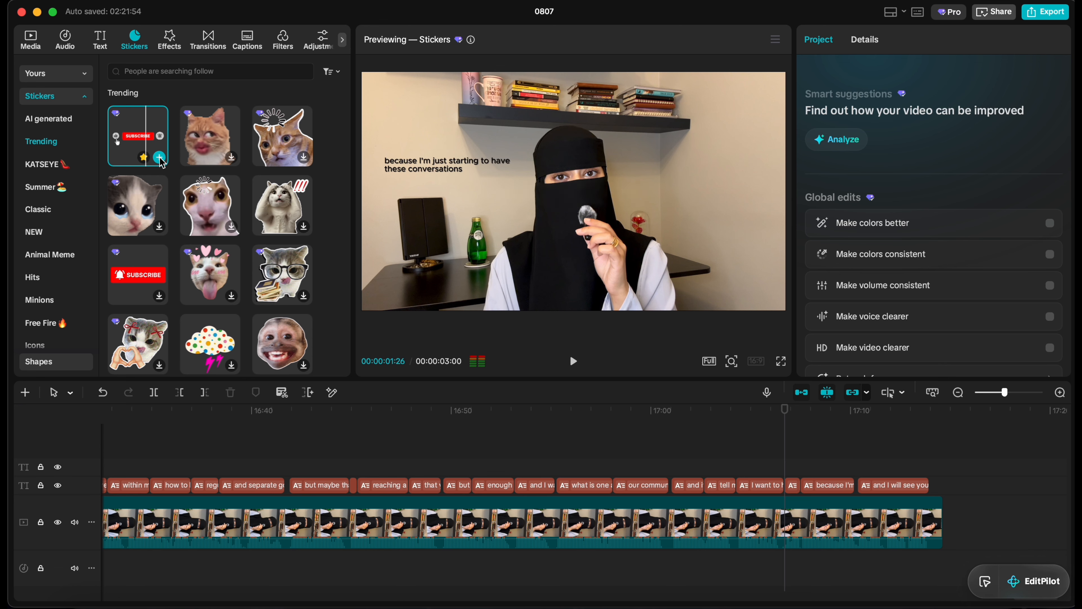
left_click(160, 161)
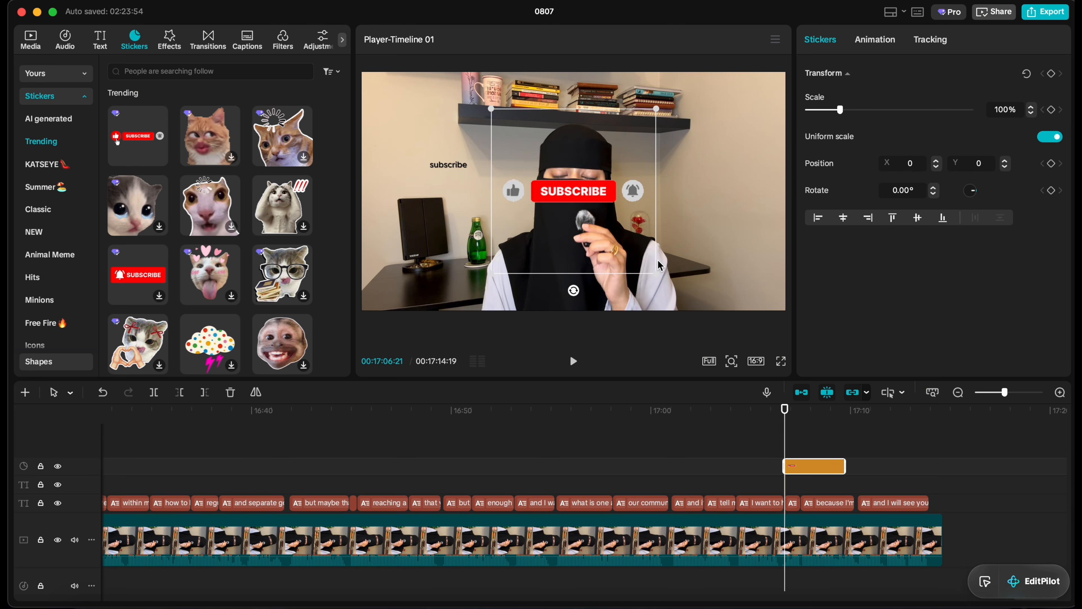
left_click_drag(661, 276, 623, 240)
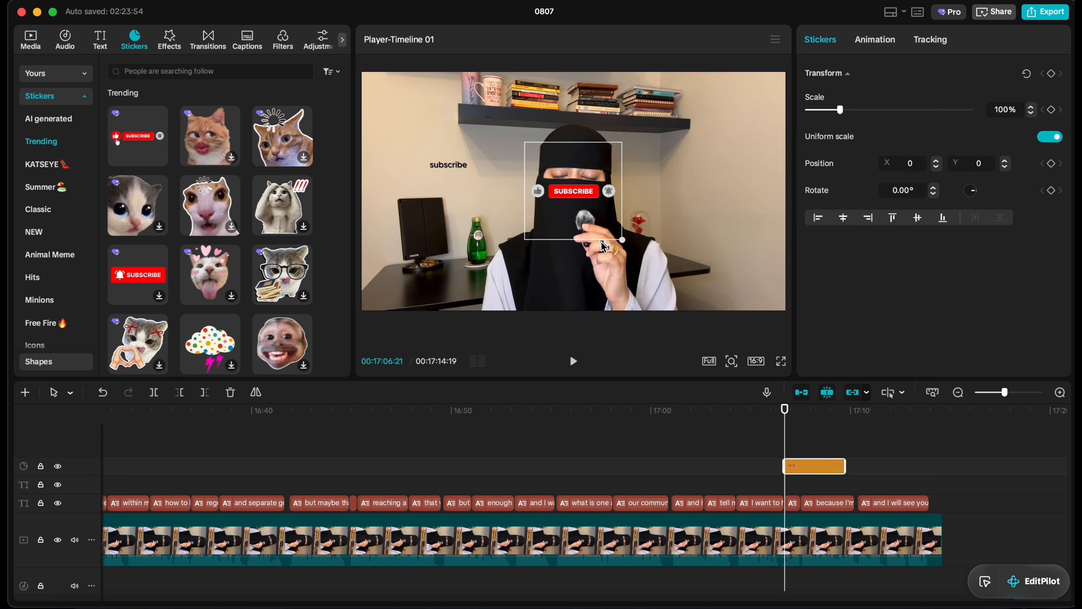
left_click_drag(586, 197, 457, 153)
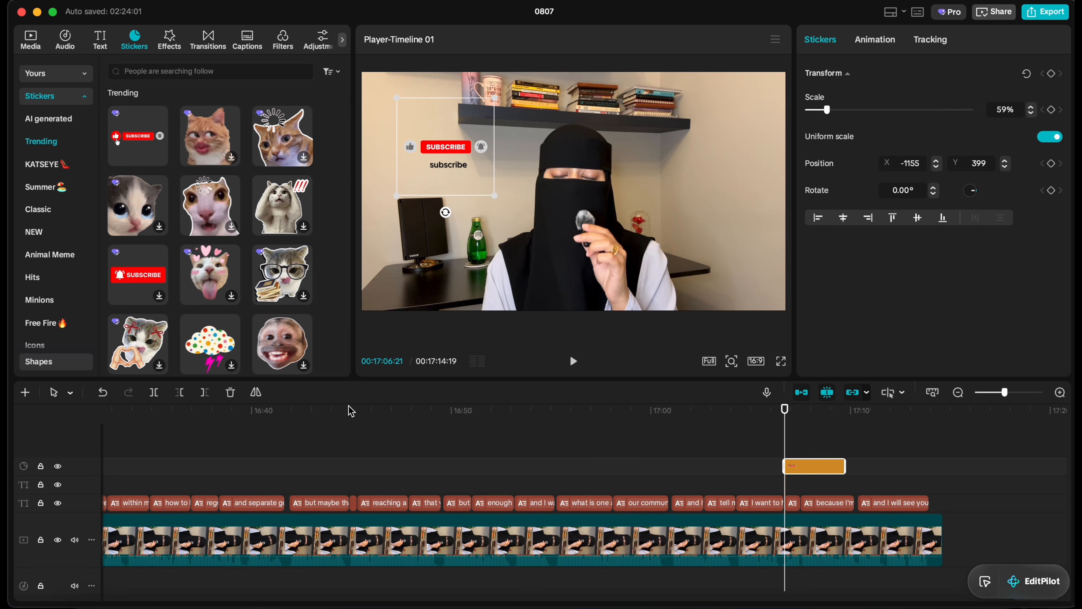
left_click(230, 392)
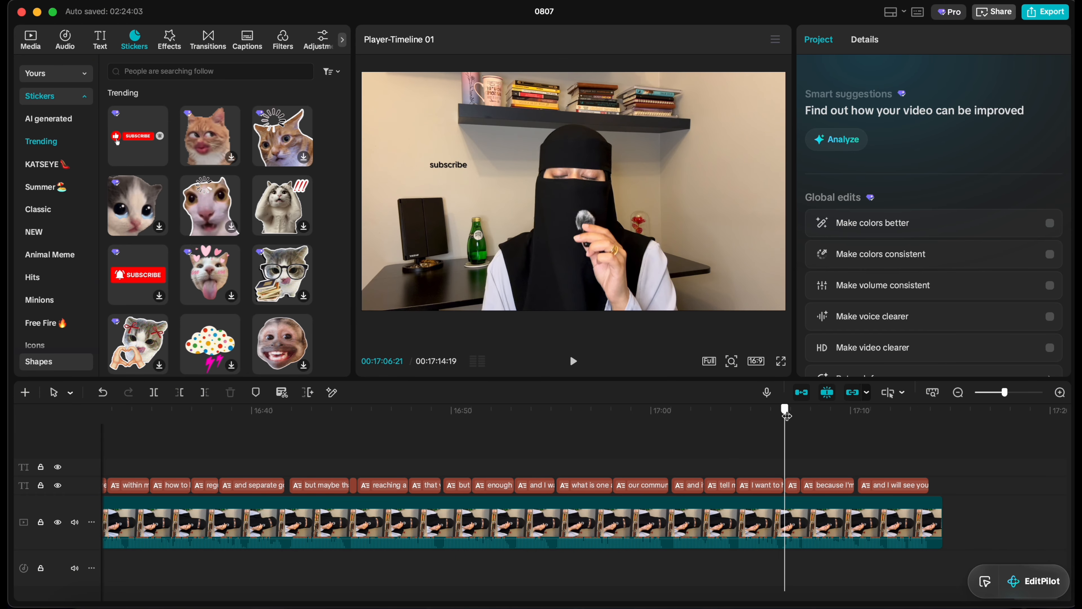
Add the like, subscribe and bell sticker at 00:17:07:06, scaled to 64% above the "subscribe" caption, and extend its clip slightly earlier.
left_click_drag(786, 414, 795, 414)
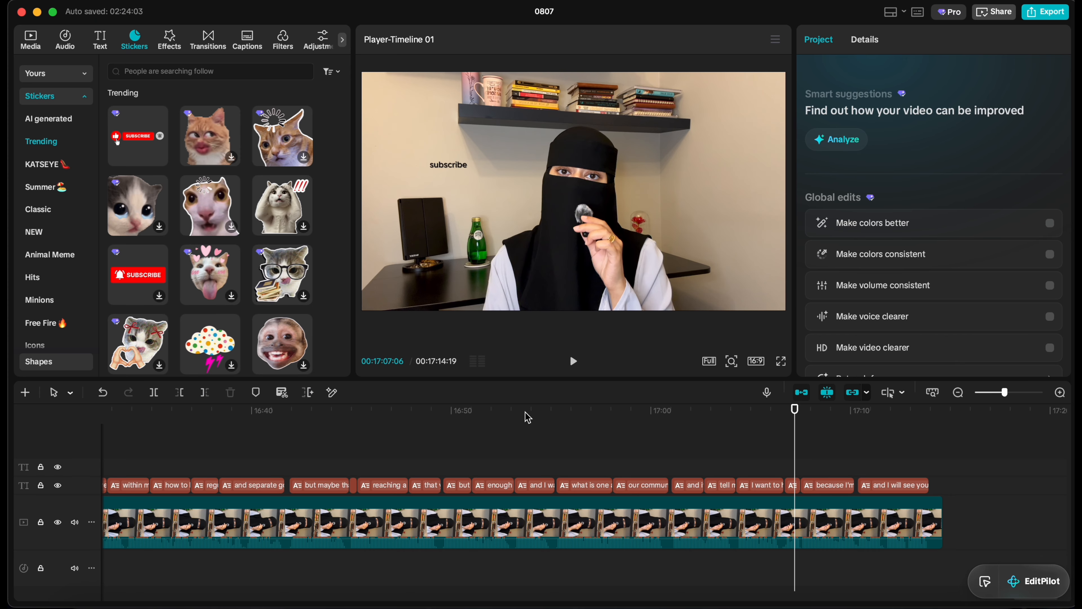
mouse_move(155, 137)
left_click(159, 158)
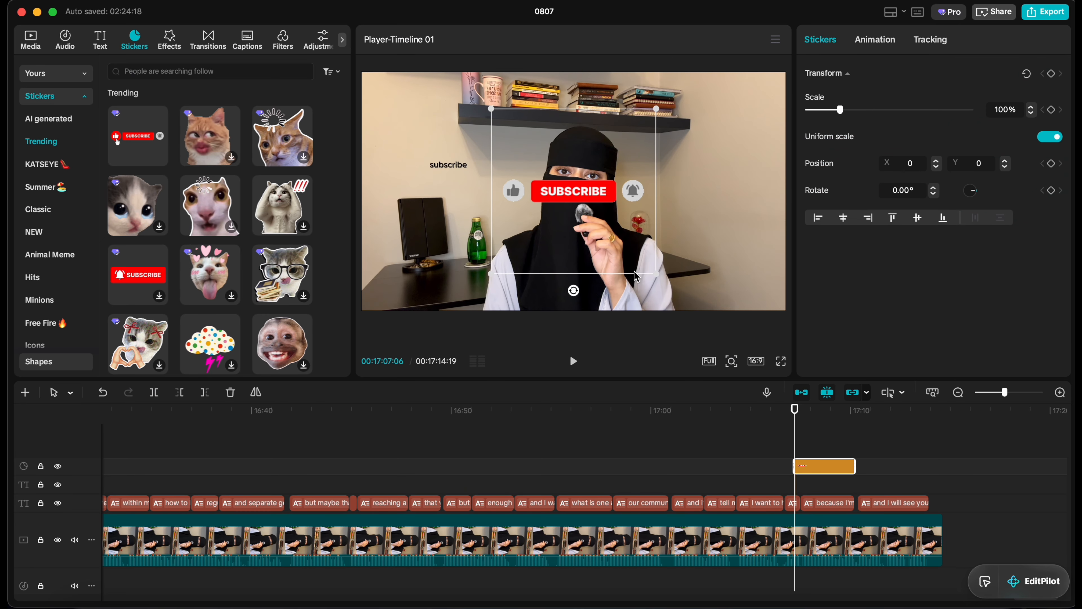
left_click_drag(656, 277, 626, 244)
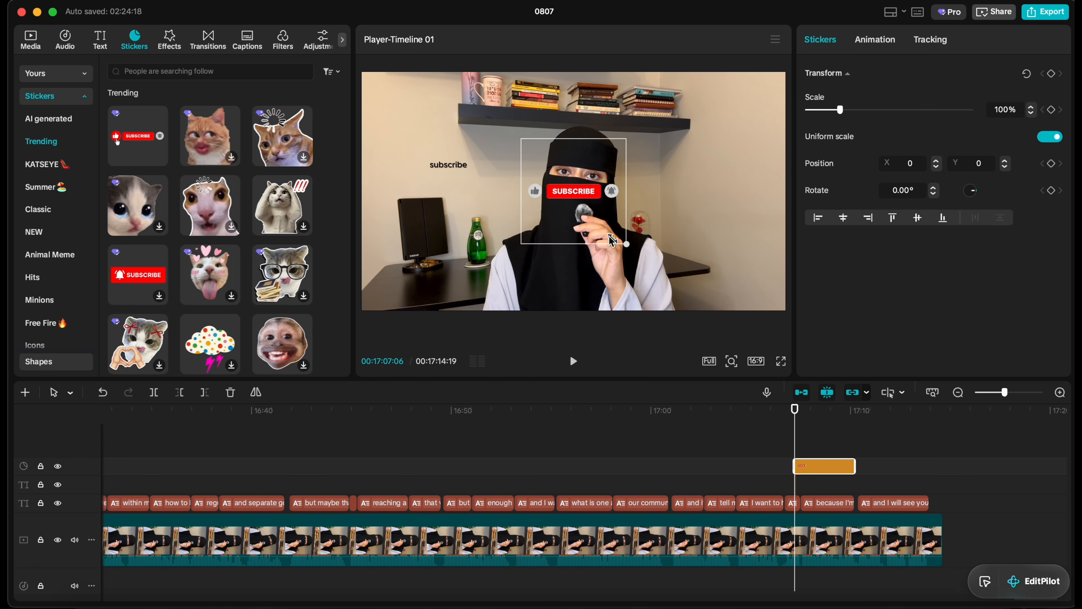
left_click_drag(591, 193, 463, 144)
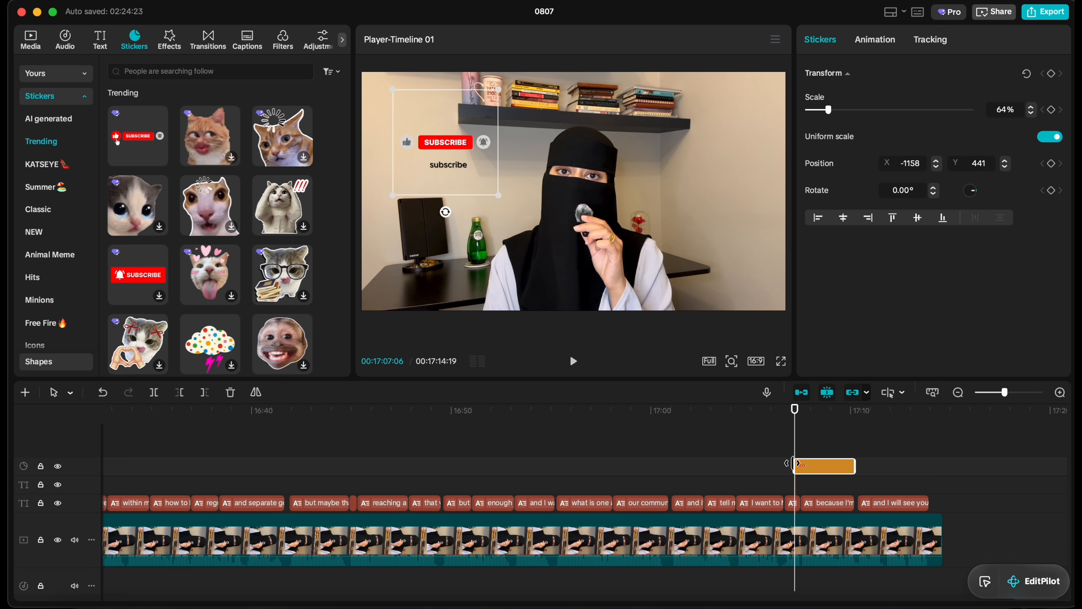
left_click_drag(799, 466, 789, 466)
Search the sound effects for "click" and add "Mouse click 1" at 00:17:07:06 under the subscribe sticker.
left_click(73, 43)
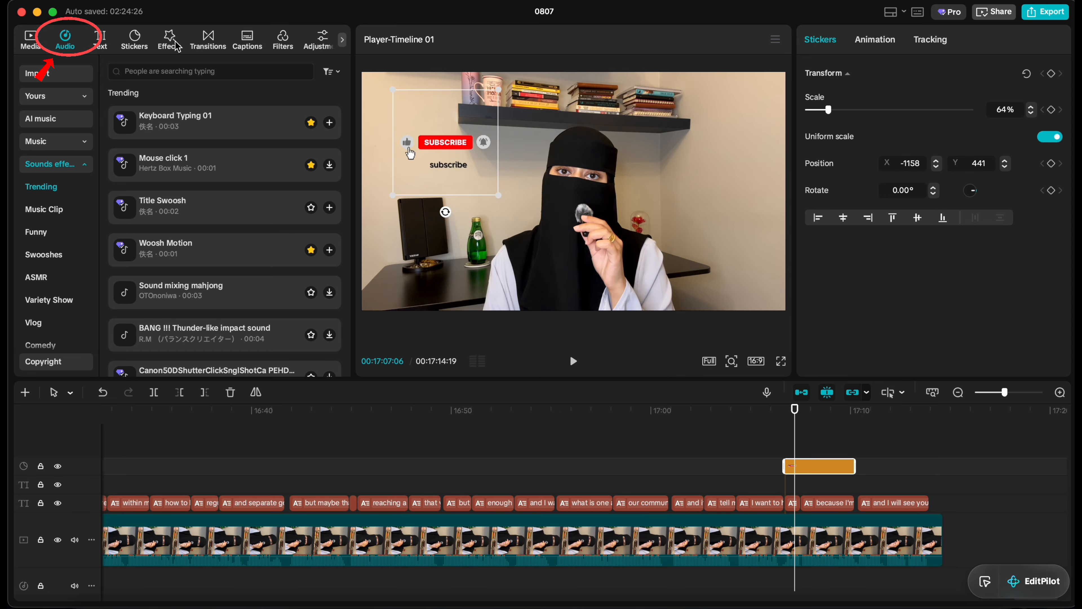
scroll(81, 227, "down", 5)
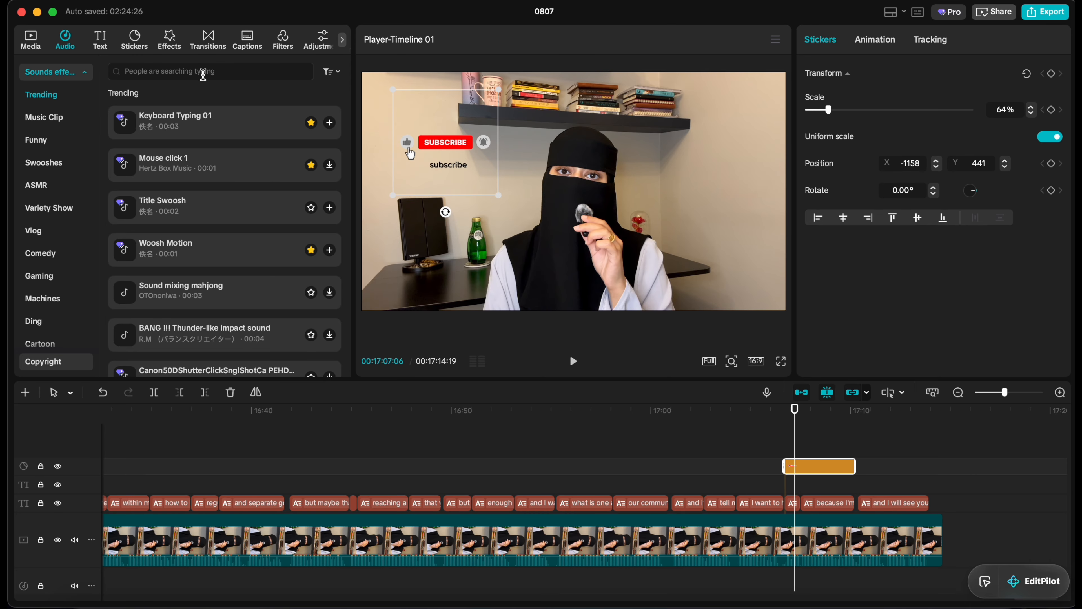
left_click(203, 73)
type("click")
key("Return")
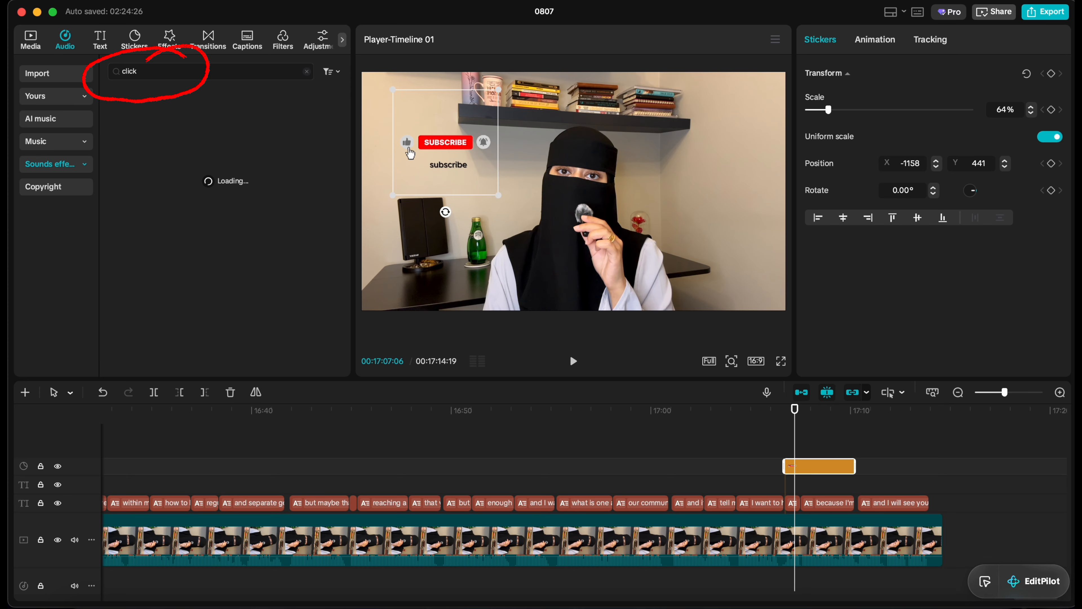
left_click(183, 114)
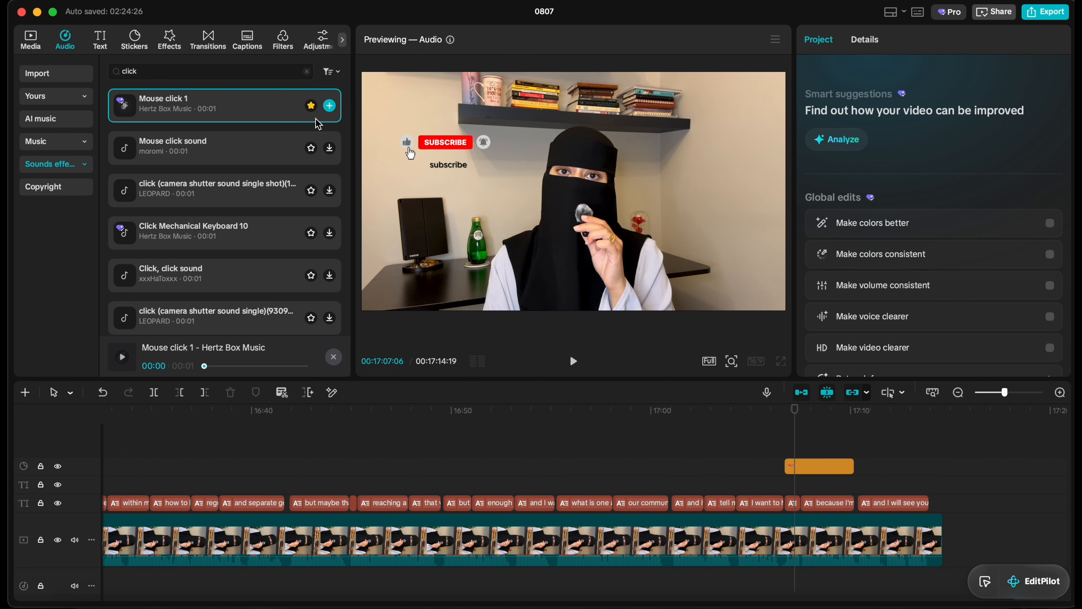
left_click(329, 105)
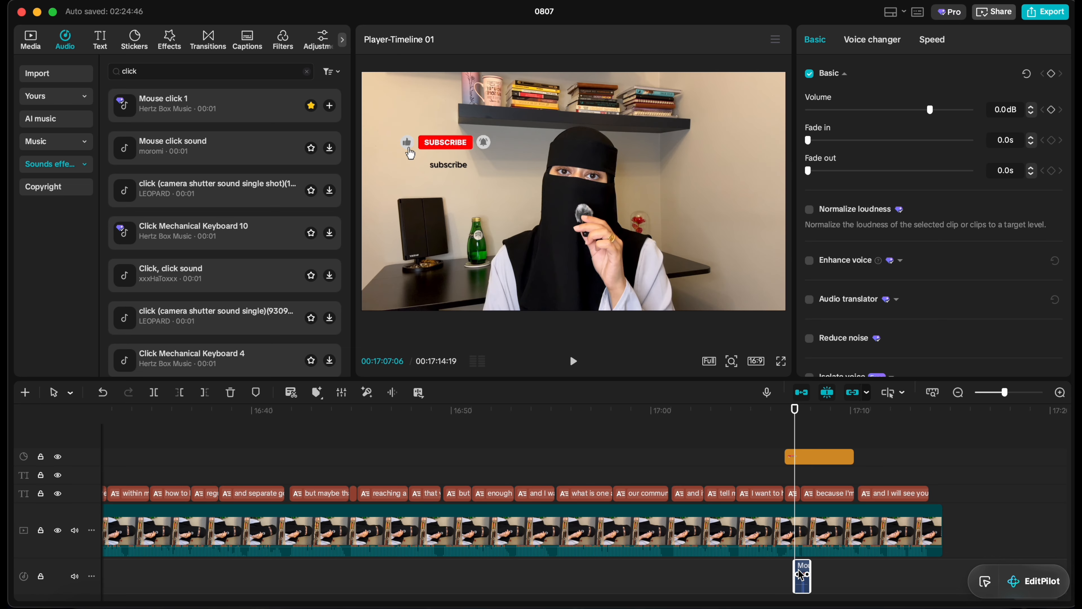
Move the "Mouse click 1" sound earlier to align with the subscribe sticker's start and play back from there.
left_click_drag(801, 575, 791, 572)
left_click(786, 431)
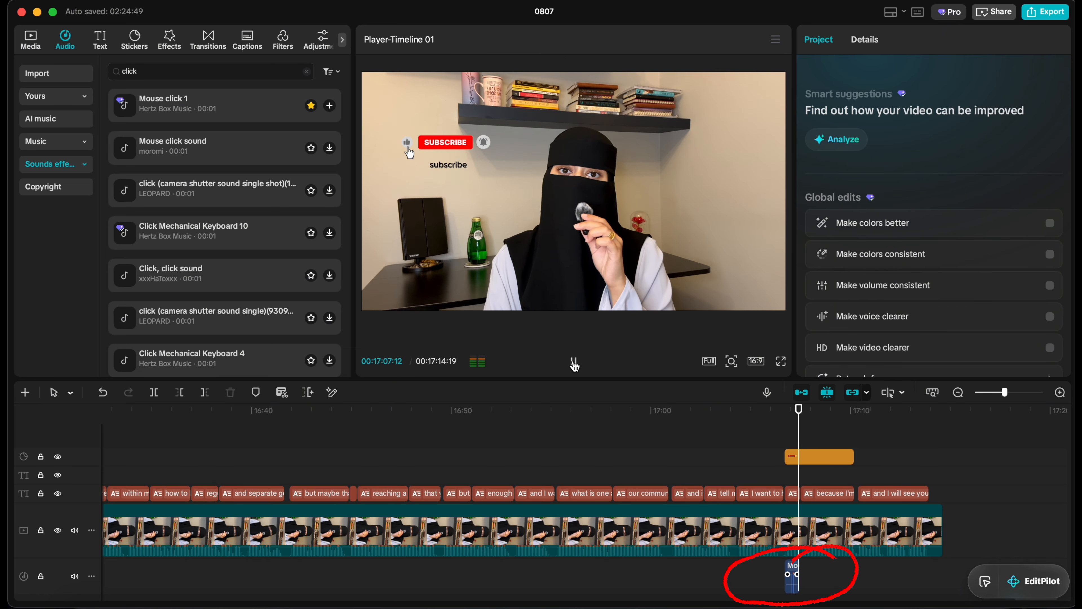
left_click(574, 364)
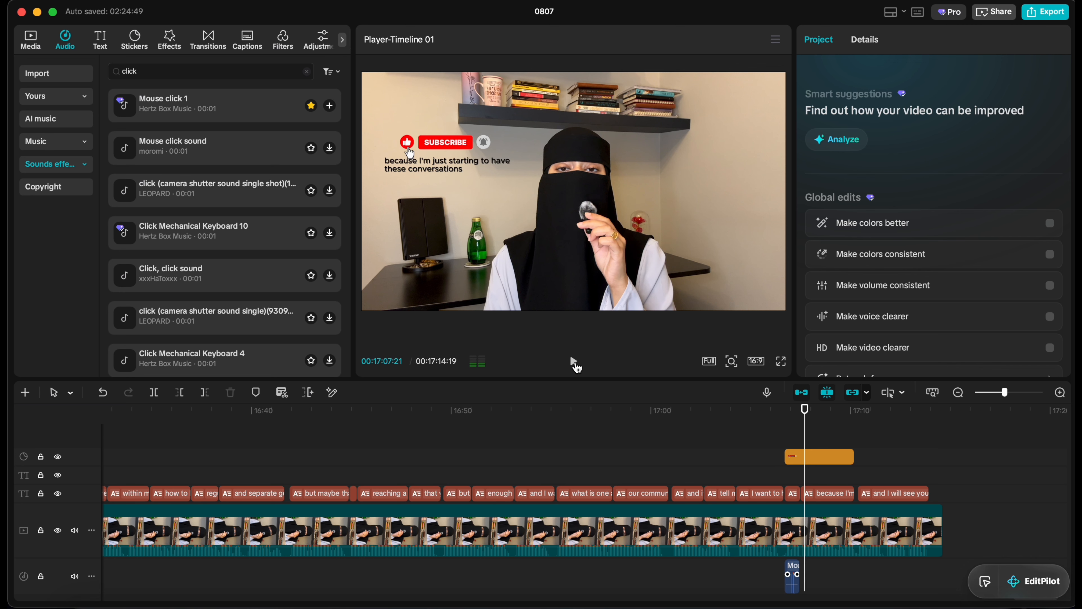
Add a second "Mouse click 1" sound at 00:17:08:21, where the sticker's subscribe button is clicked.
left_click(574, 363)
left_click(573, 363)
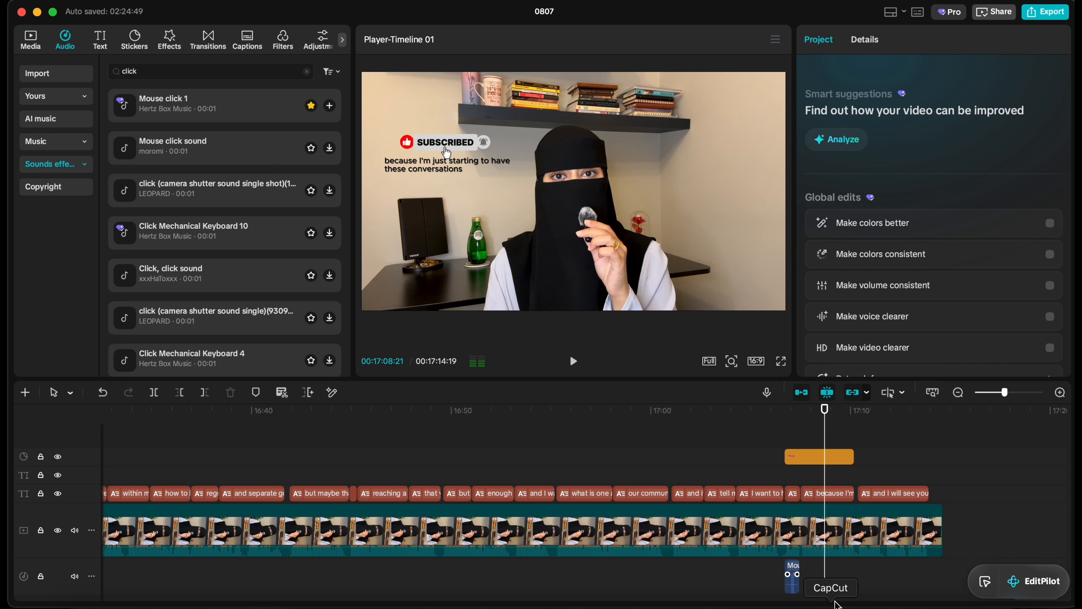
left_click(330, 107)
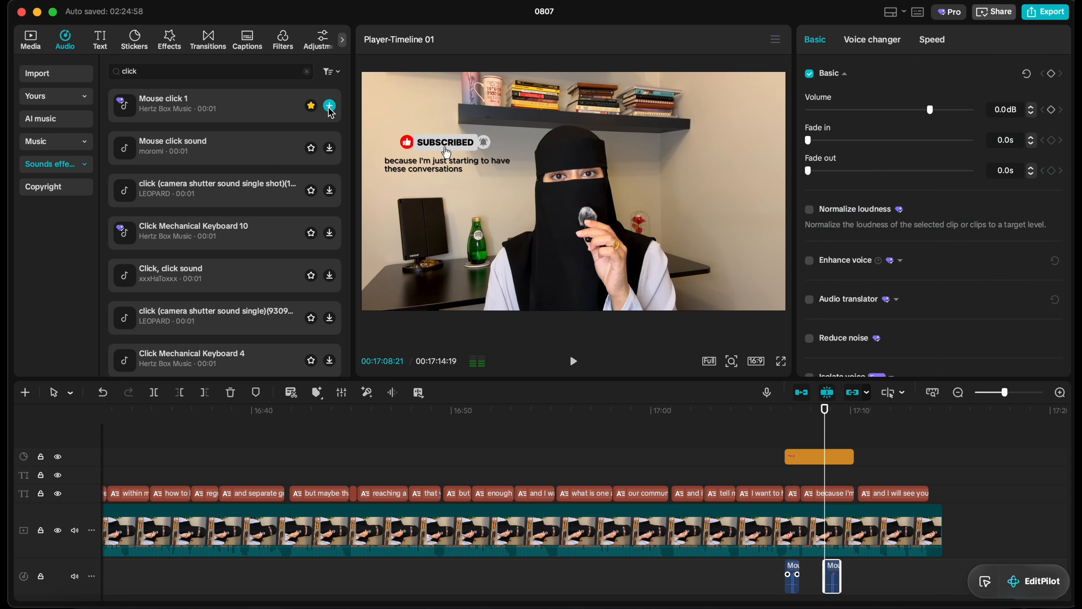
Add a third "Mouse click 1" sound at 00:17:10:01 for the sticker's bell click and play back the whole sticker section.
left_click(574, 361)
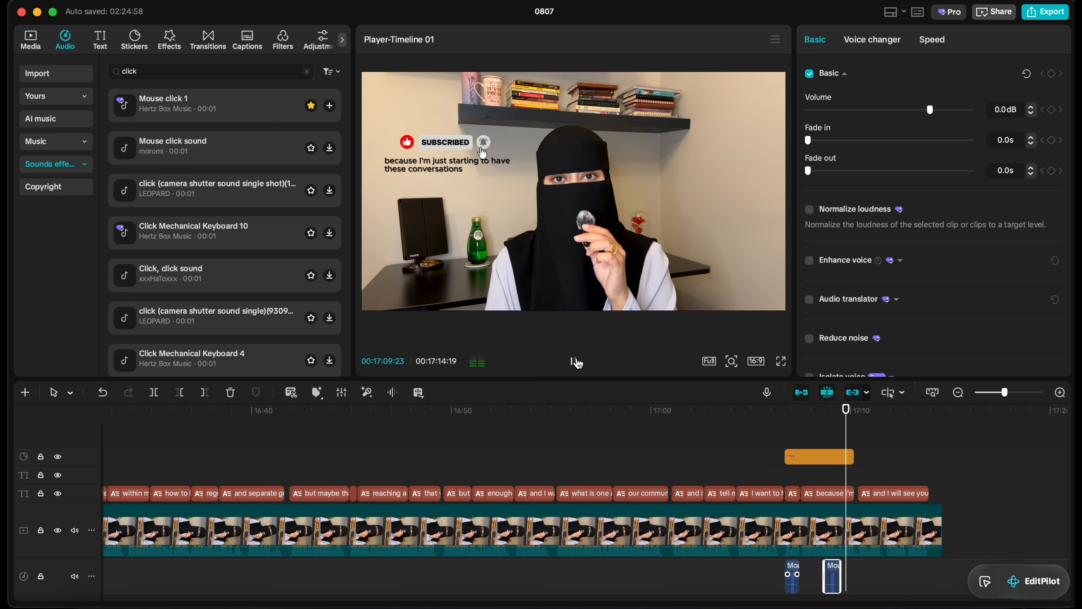
key("space")
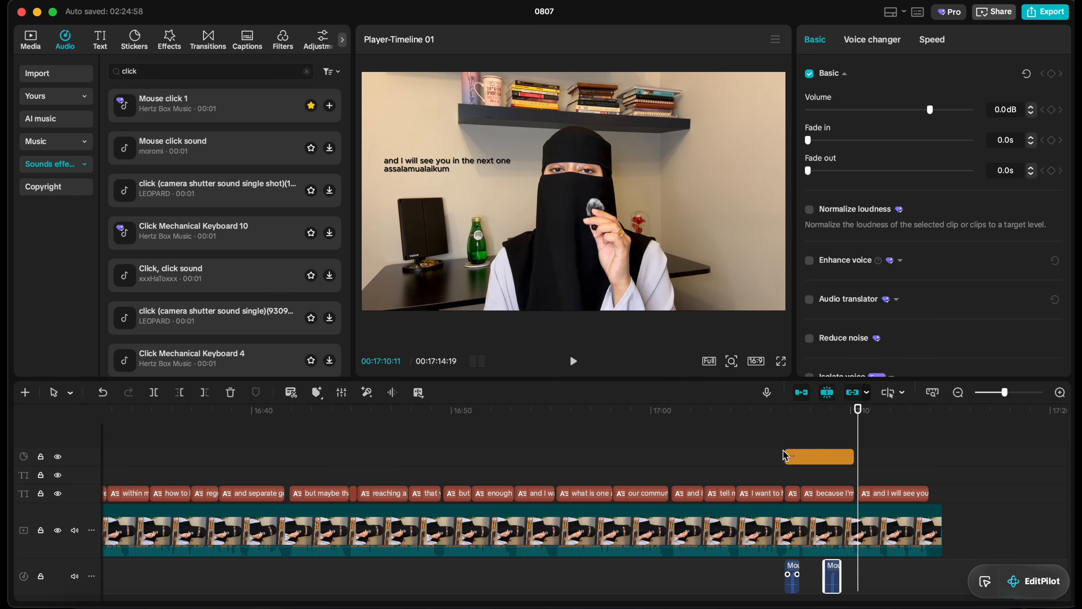
left_click(842, 444)
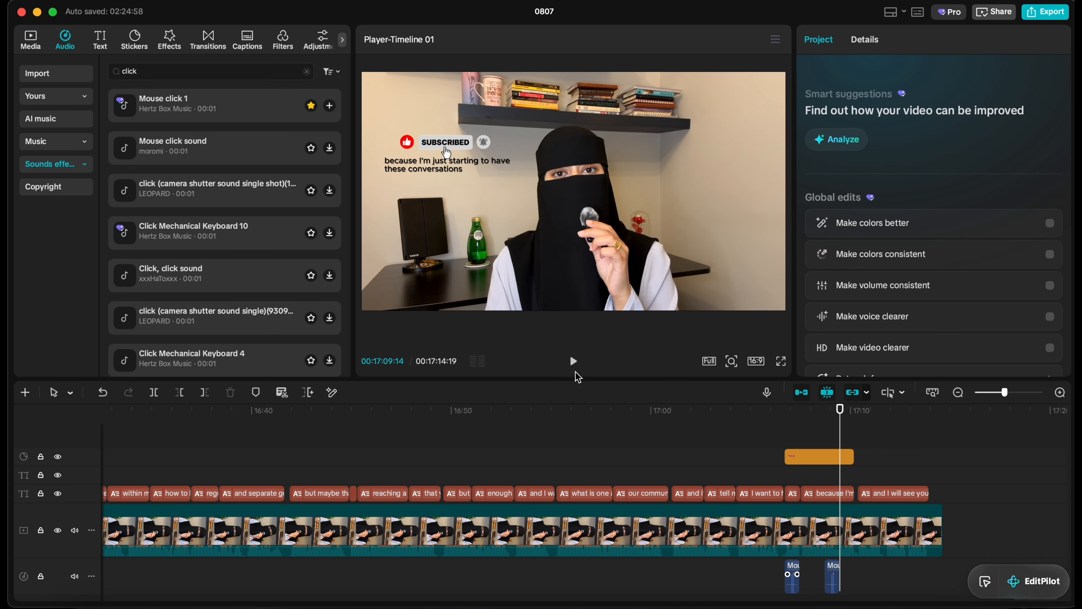
left_click(573, 361)
key("space")
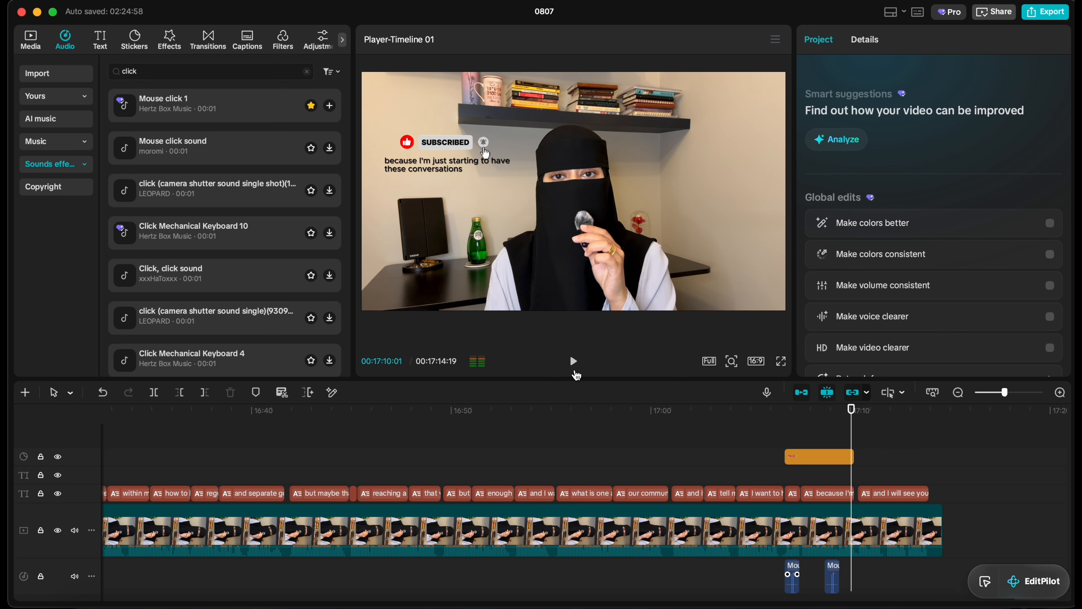
left_click(329, 106)
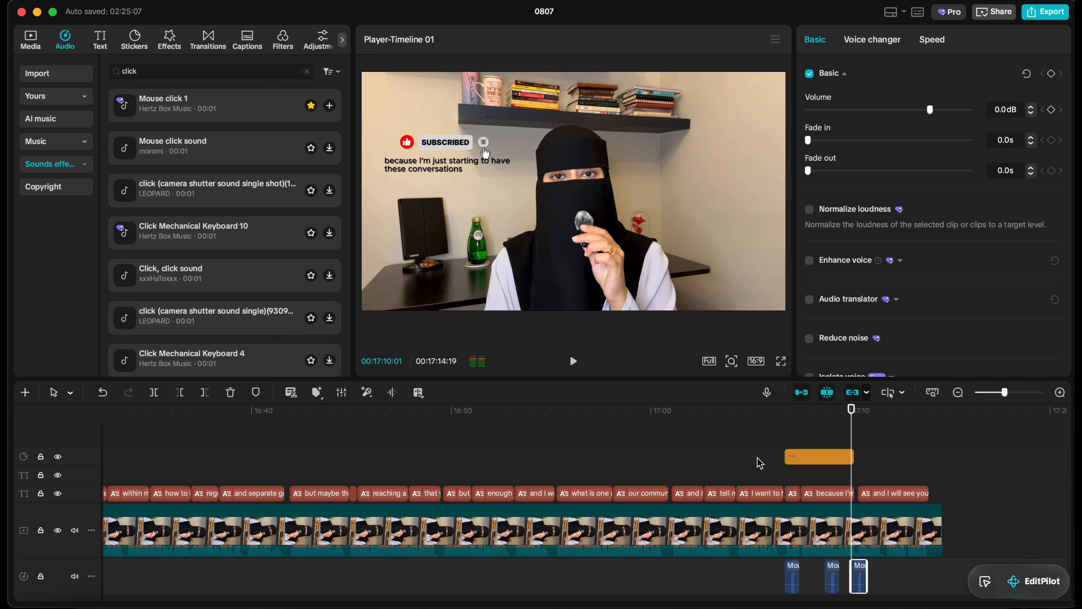
left_click(778, 440)
left_click(573, 361)
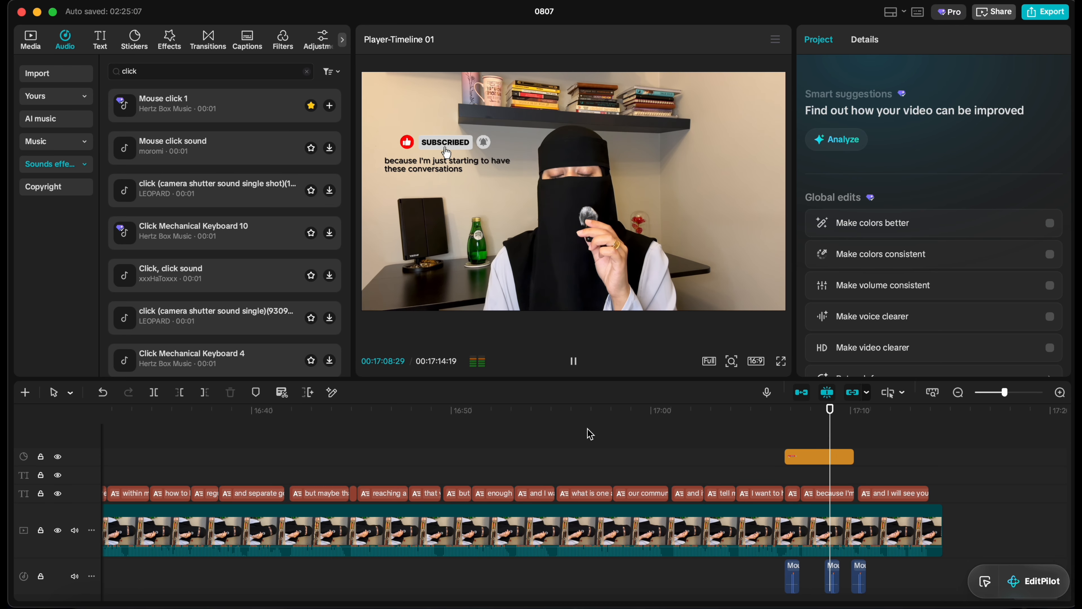
left_click(574, 362)
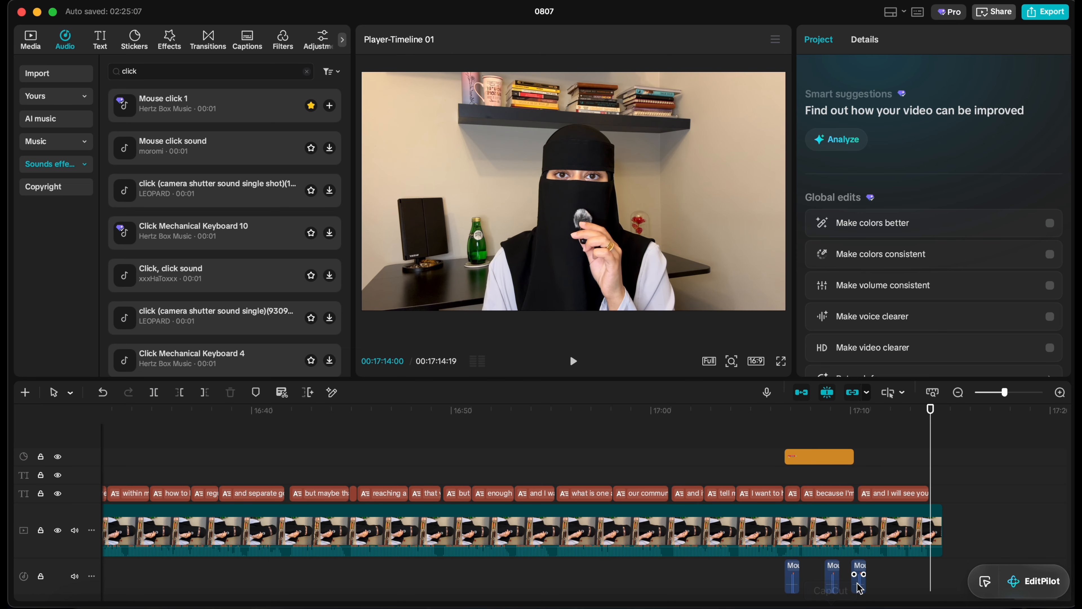
Lower the volume of all three mouse click sounds, setting the second and third to -1.0 dB.
left_click(865, 589)
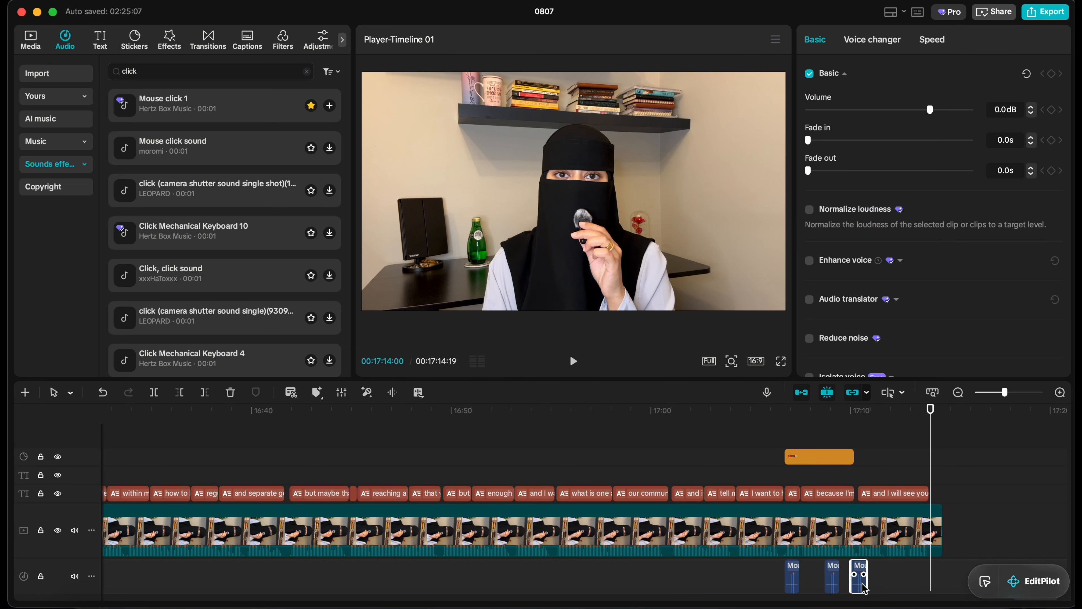
left_click(1033, 115)
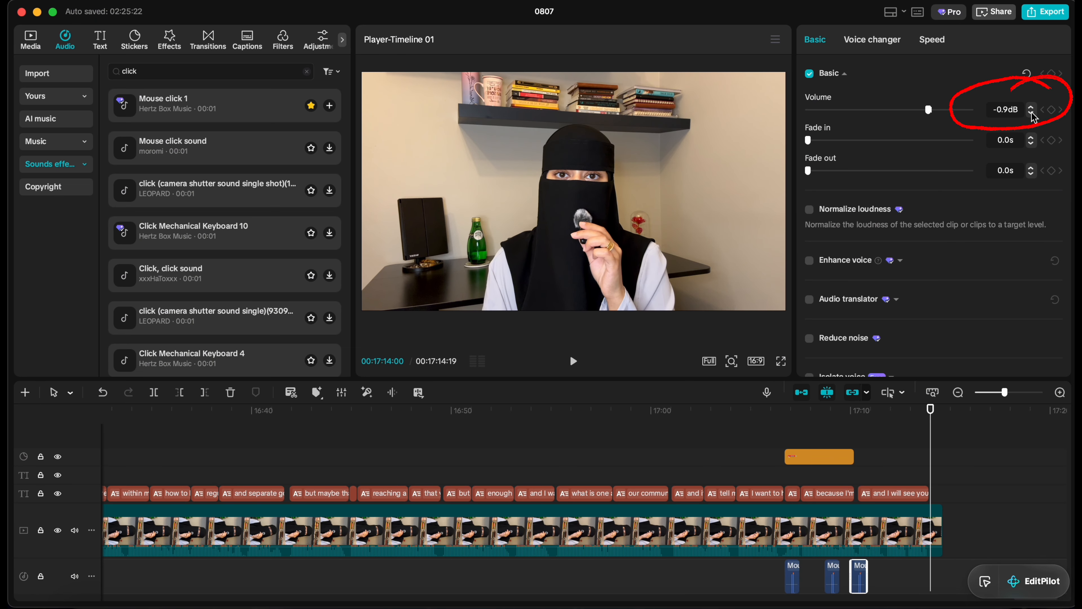
left_click(832, 580)
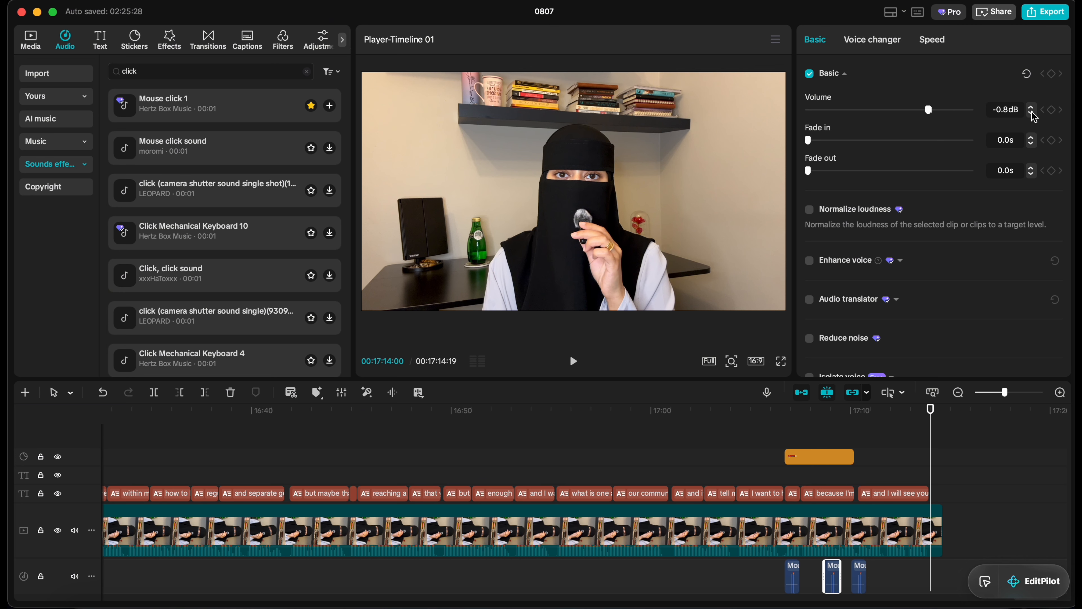
left_click(794, 588)
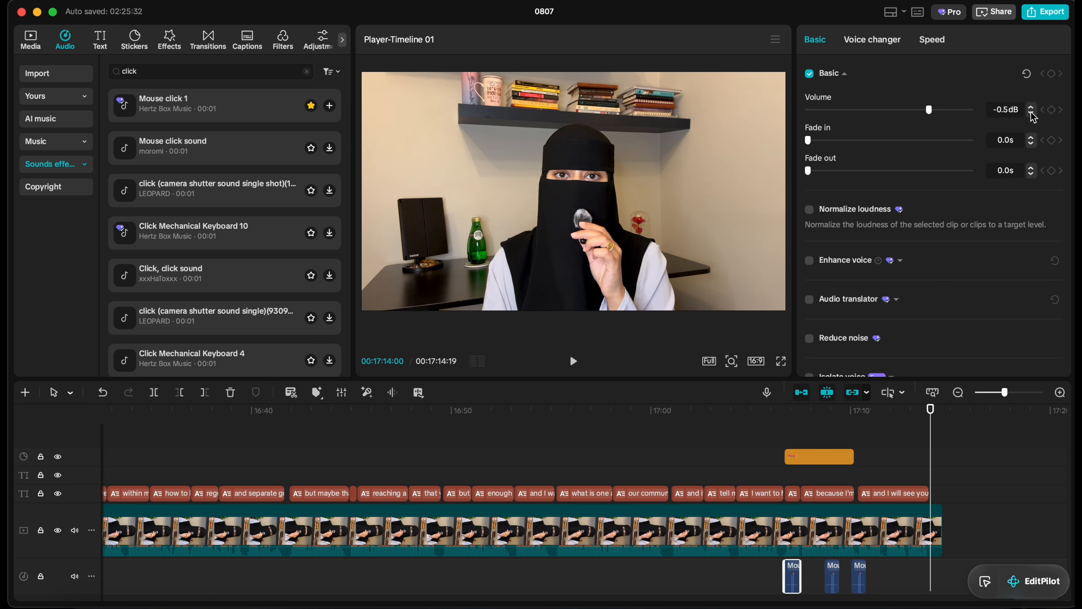
Move the second mouse click sound slightly earlier to about 00:17:08:17, where the subscribe button is pushed in, and play it back.
left_click(811, 420)
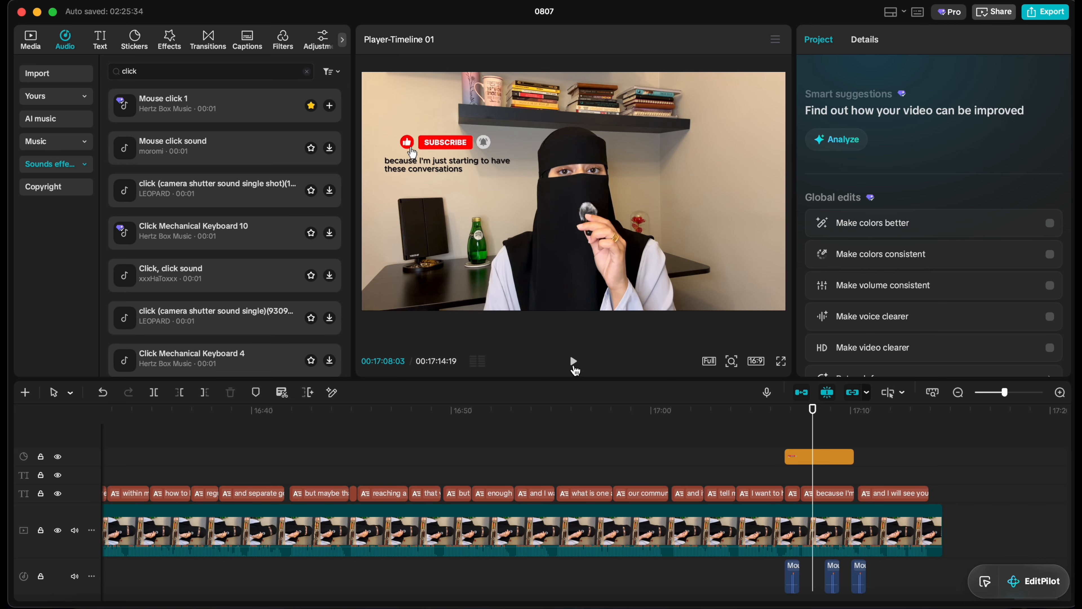
left_click(573, 364)
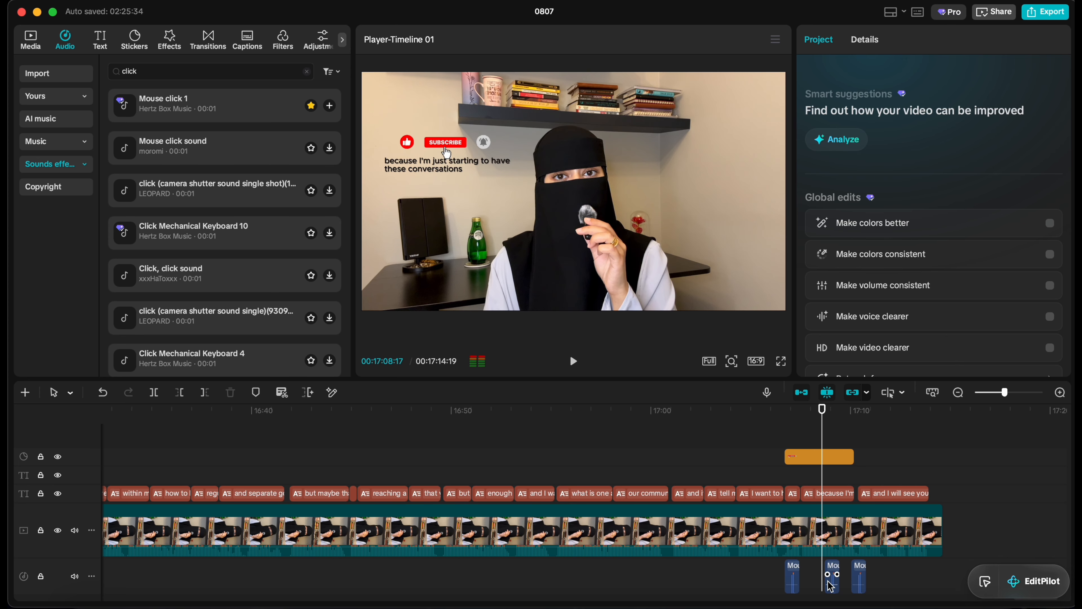
left_click_drag(831, 586, 827, 587)
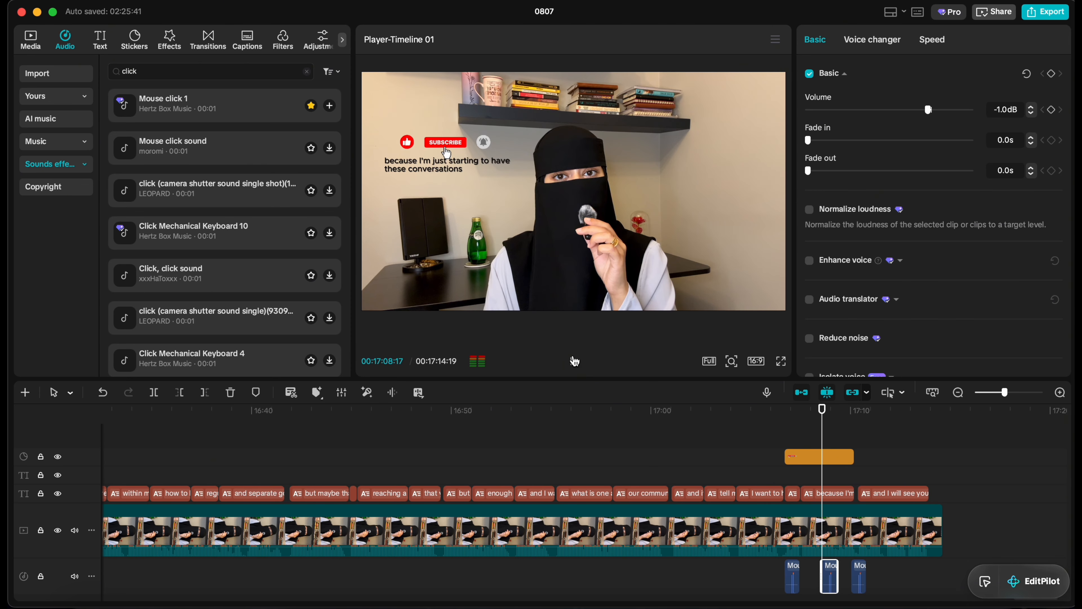
left_click(574, 361)
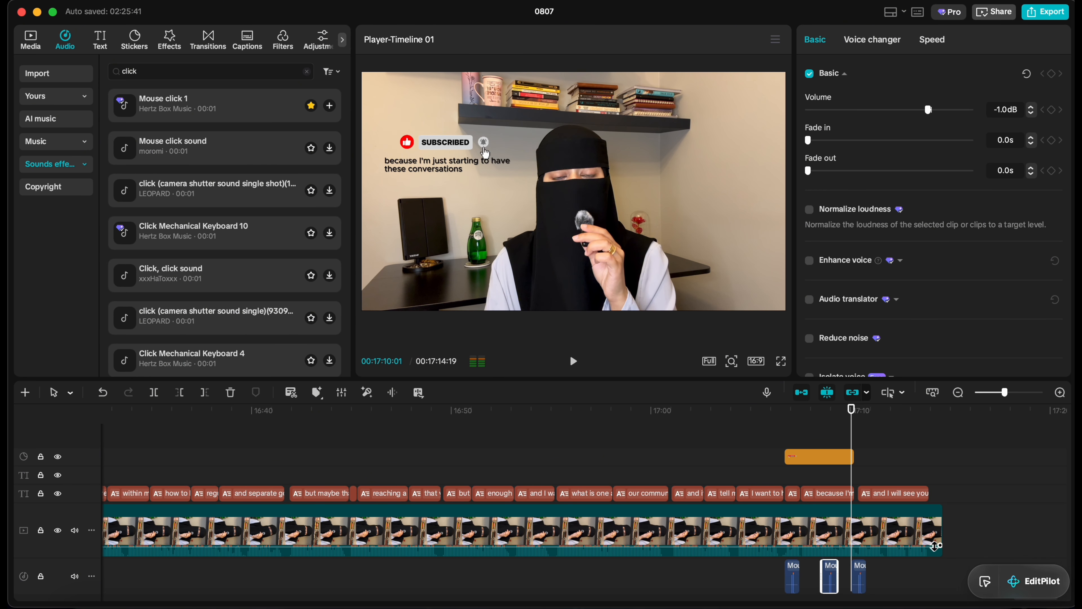
Fine-tune the timing of the third mouse click sound at the bell click and play back the sticker section.
left_click(858, 585)
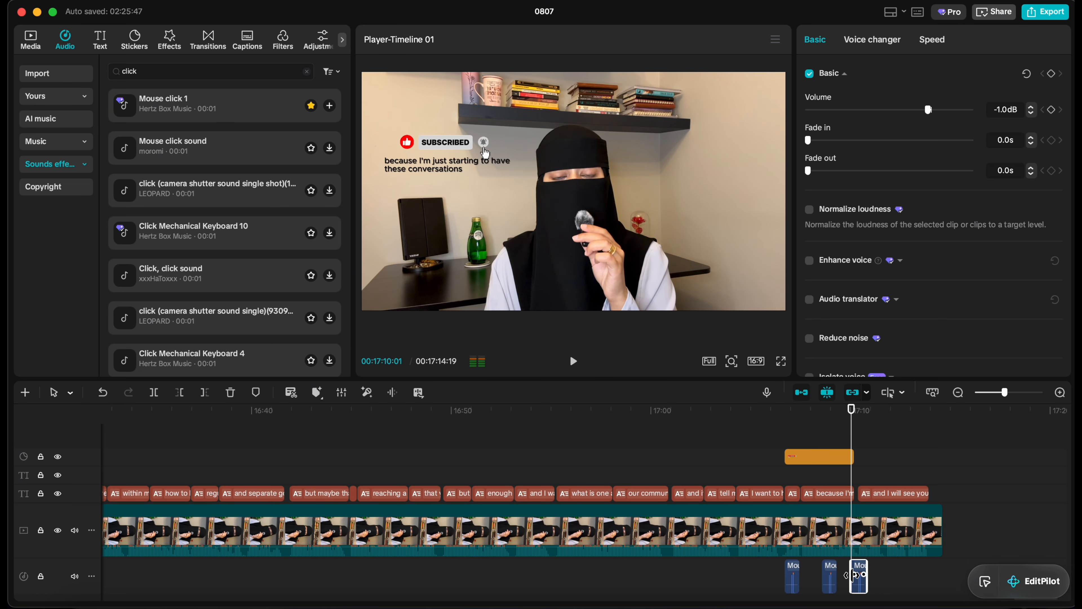
left_click_drag(854, 578, 856, 575)
left_click(779, 433)
left_click(574, 362)
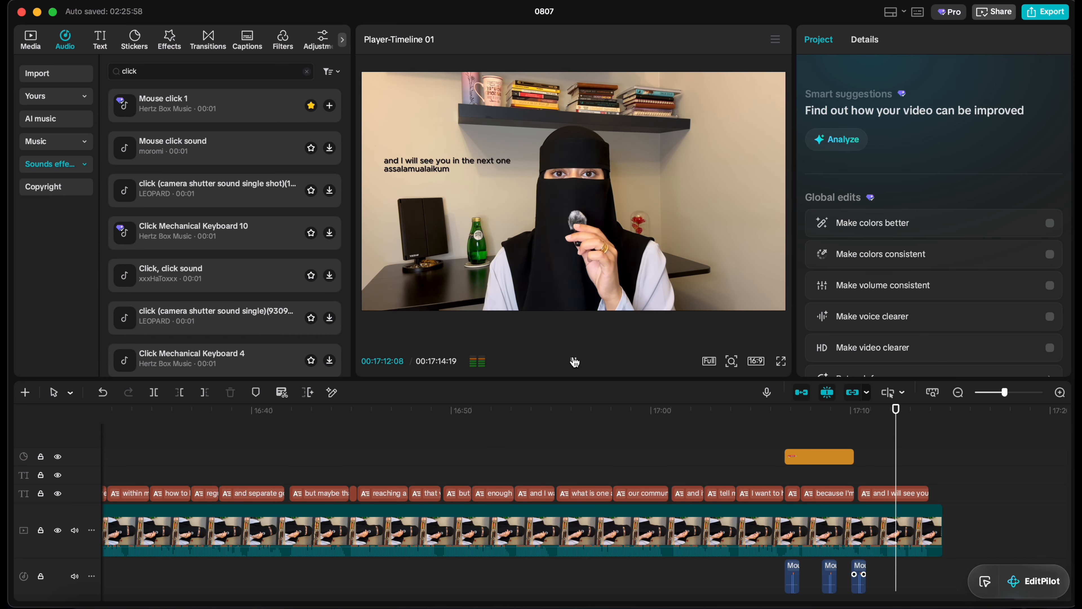
left_click(574, 361)
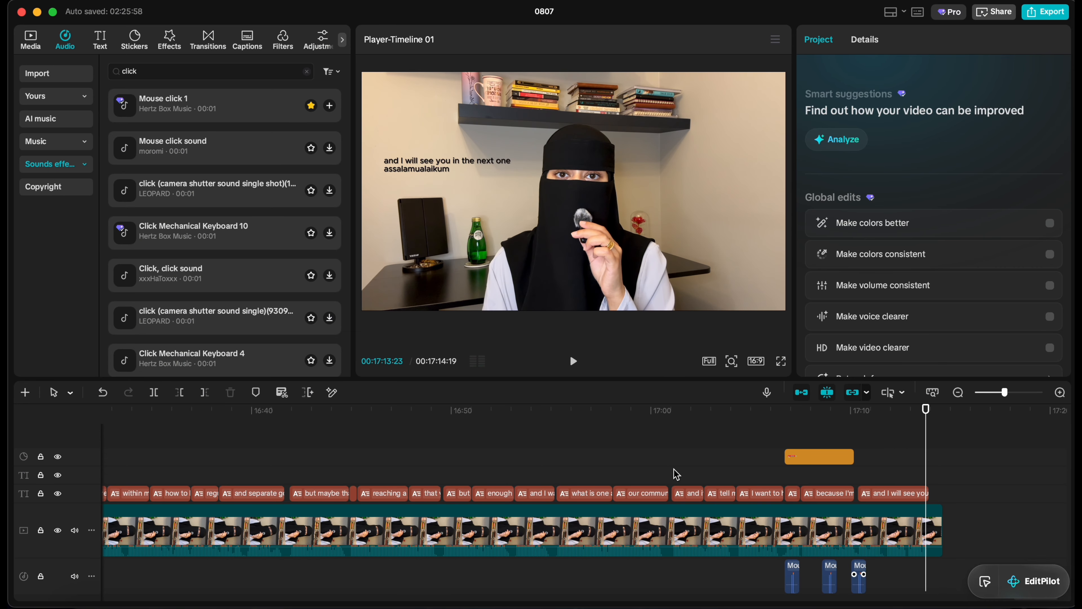
Add the favourite "Ending Circle" video effect and move it earlier so that it ends together with the video.
scroll(677, 474, "right", 5)
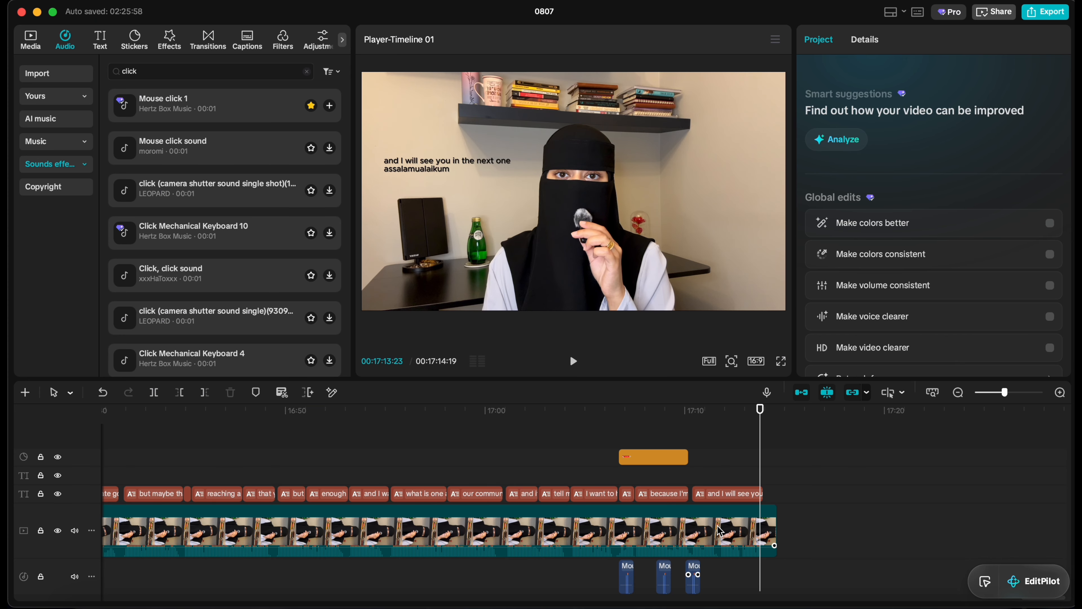
left_click(209, 41)
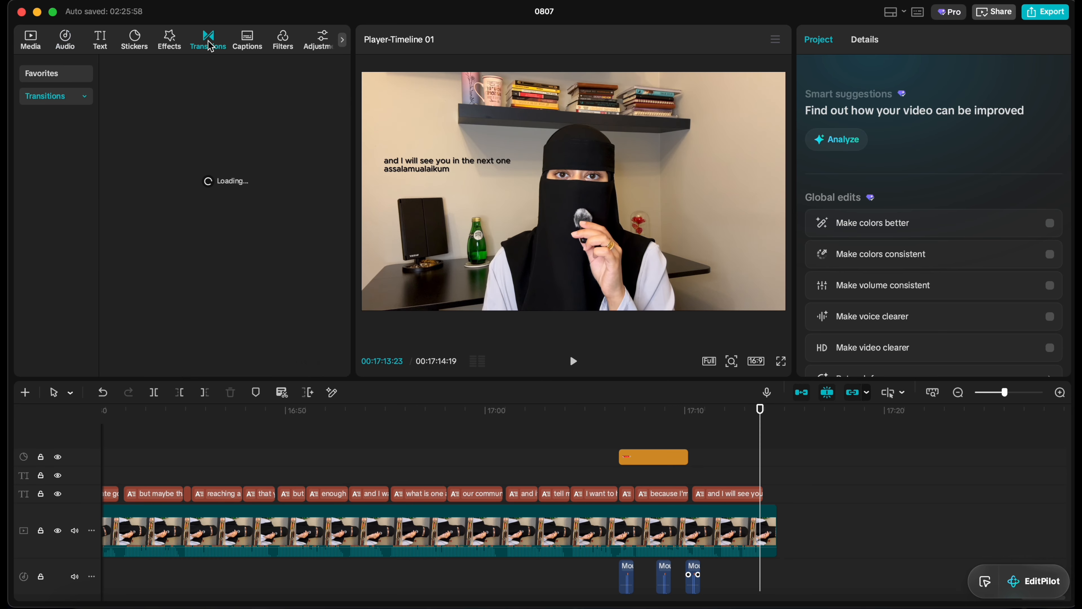
left_click(169, 41)
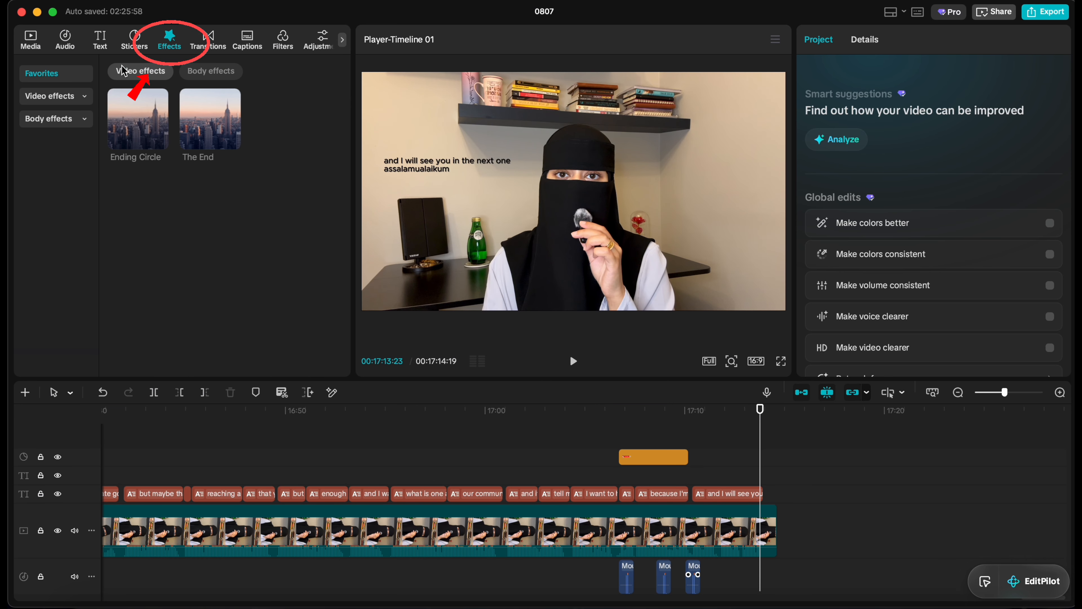
mouse_move(161, 141)
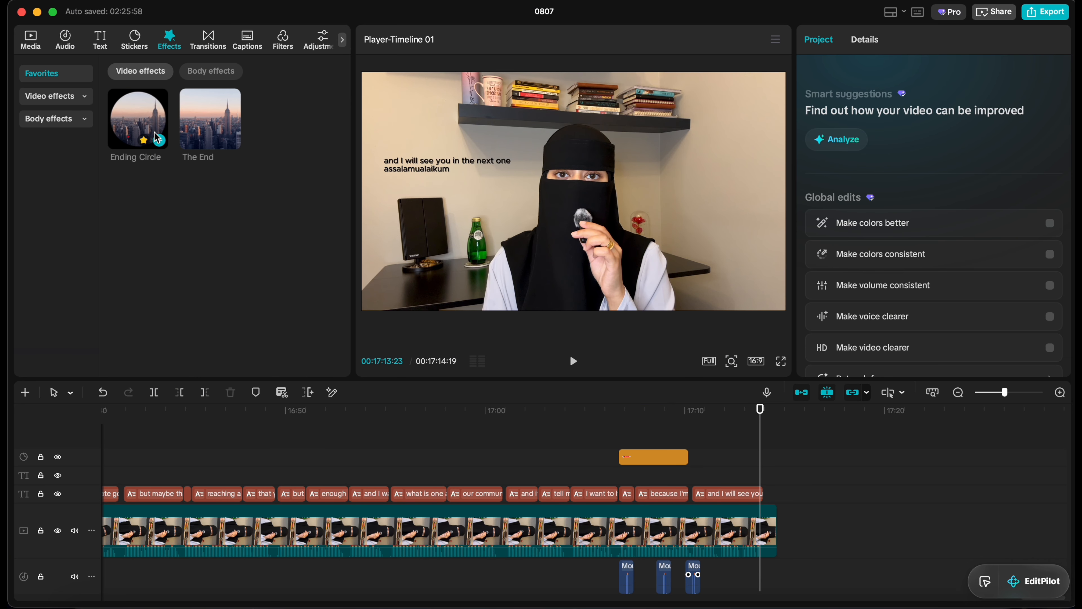
left_click(161, 142)
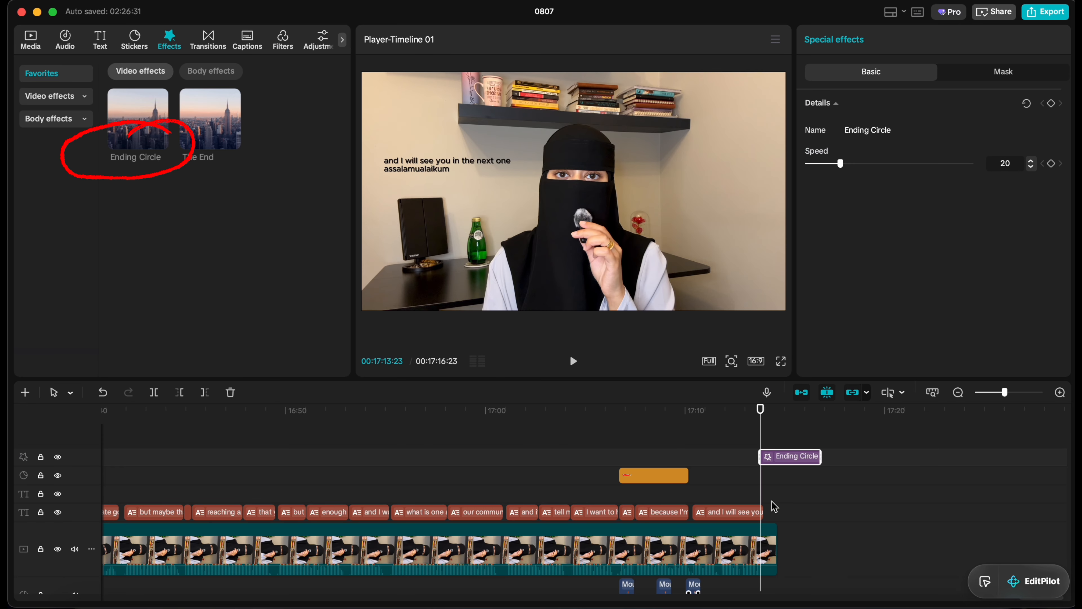
left_click_drag(798, 466, 757, 466)
Play the video's ending from 00:17:10:24 to check the "Ending Circle" effect.
left_click(703, 441)
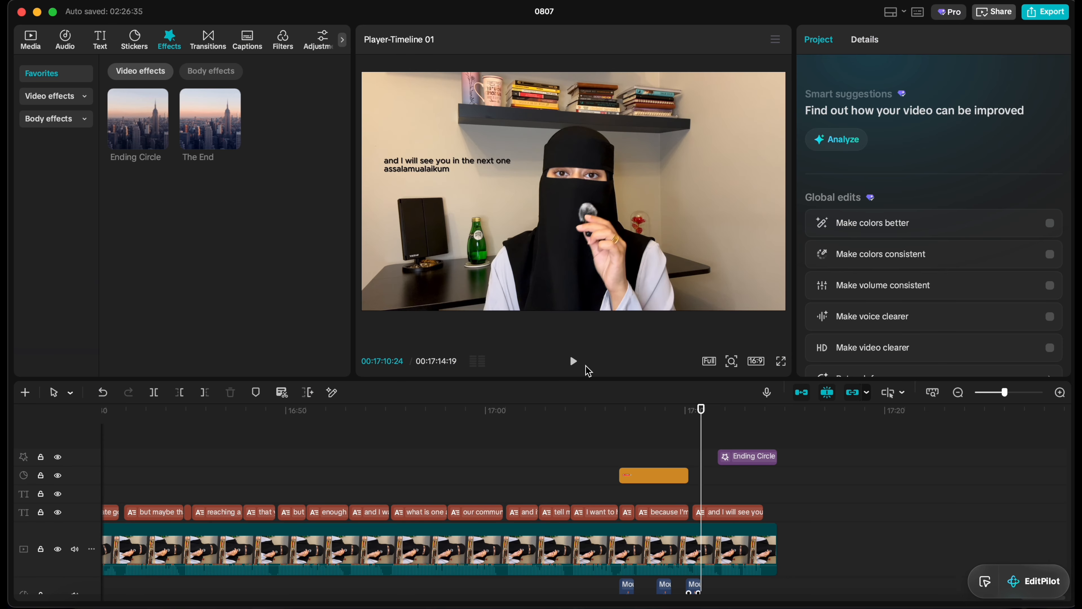
left_click(573, 361)
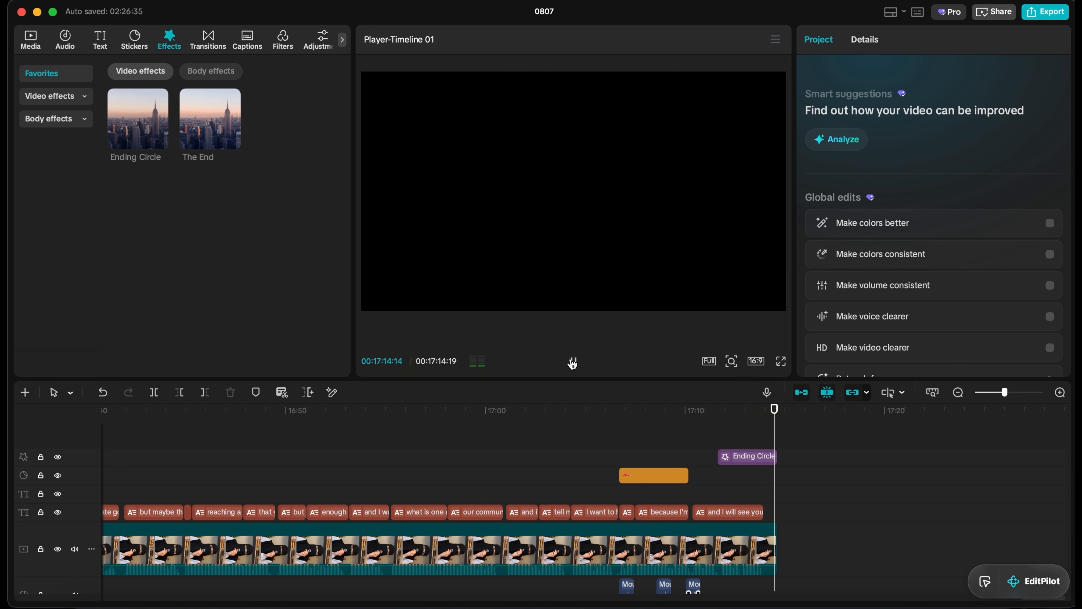
left_click(573, 361)
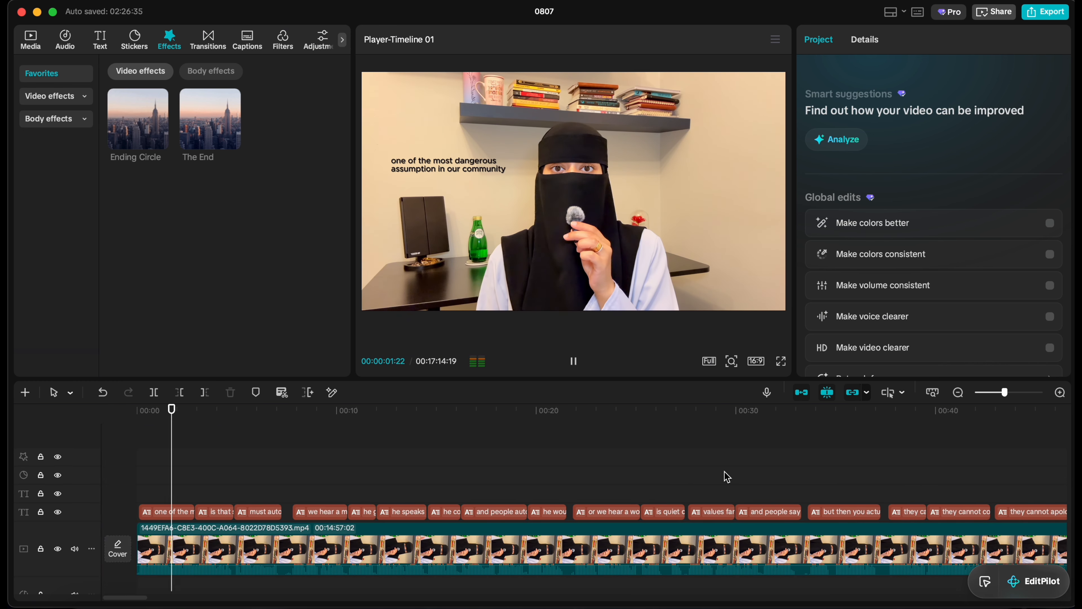
left_click(573, 361)
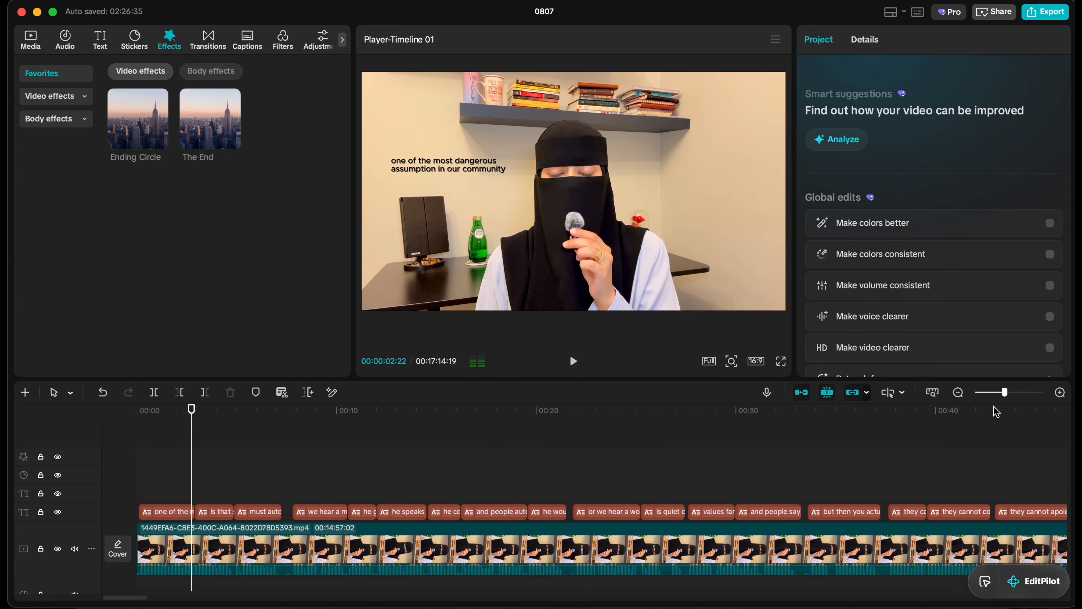
Review the whole timeline in overview and return the playhead to 00:17:11:02, just before the "Ending Circle" effect.
left_click_drag(1005, 397, 989, 395)
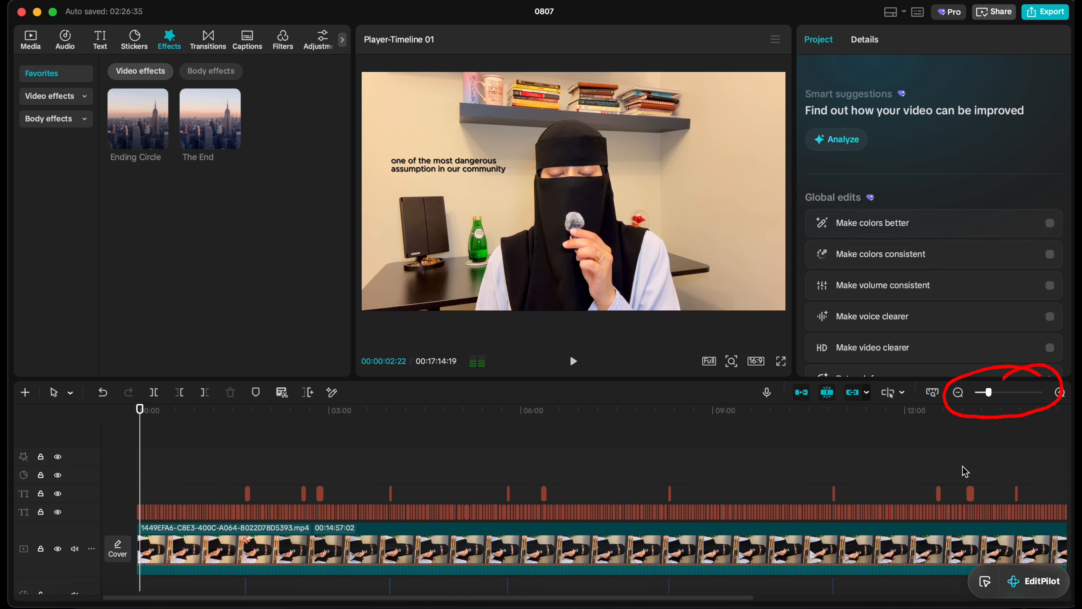
scroll(966, 471, "right", 10)
left_click(761, 432)
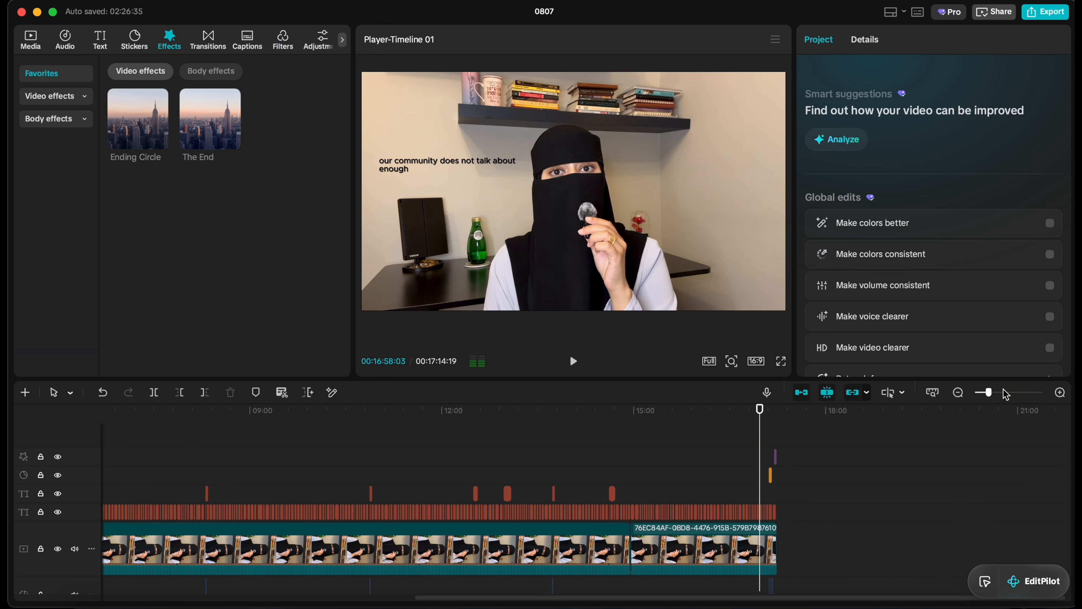
left_click(1003, 394)
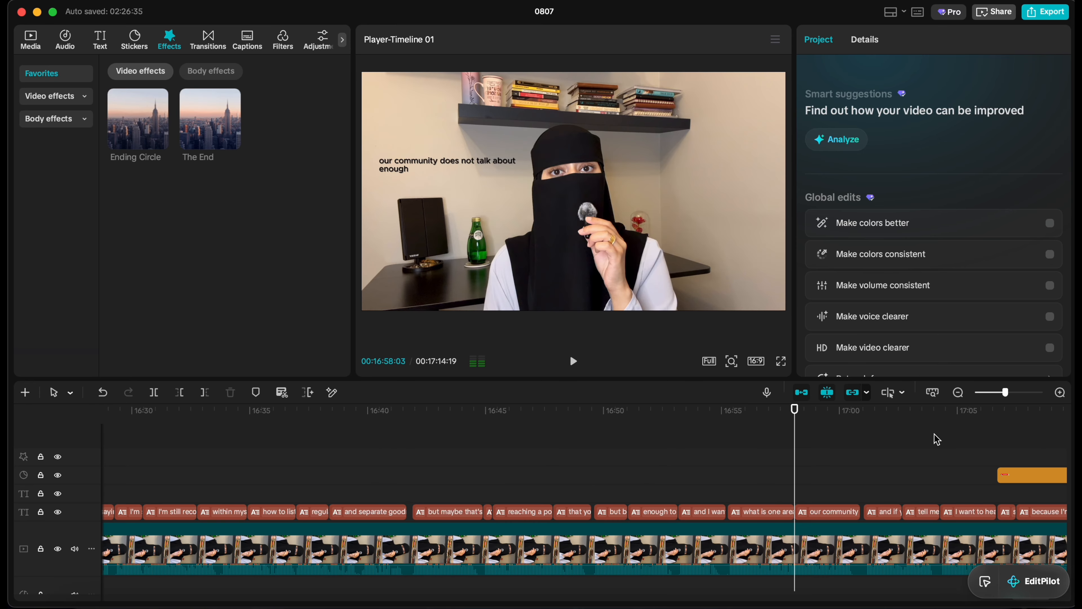
scroll(937, 439, "right", 10)
left_click(693, 438)
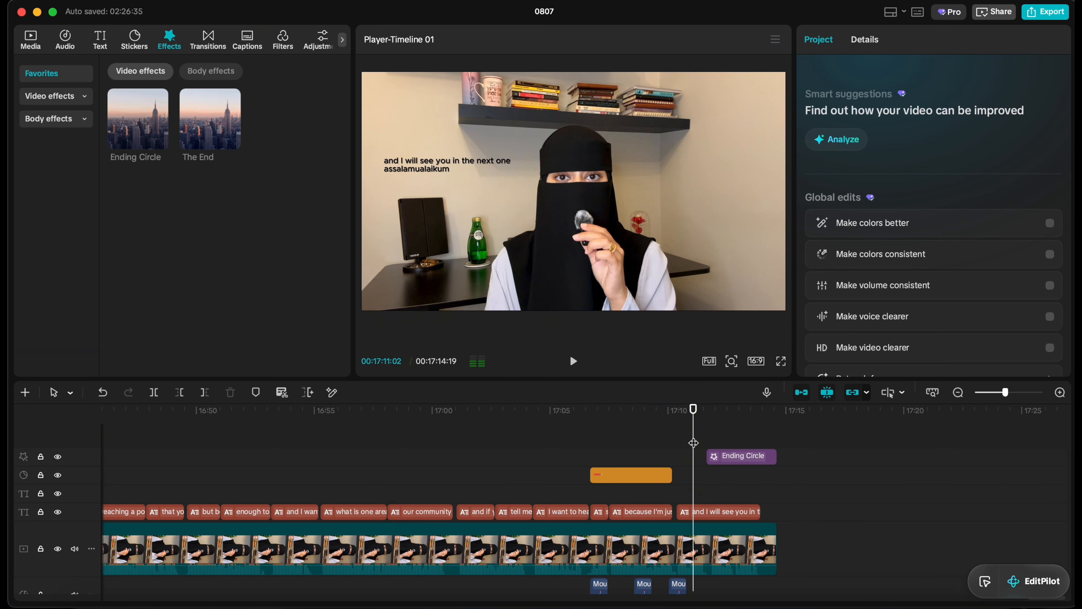
Play the closing seconds from 00:17:11:02 to check how the "Ending Circle" effect closes over the speaker.
left_click(574, 363)
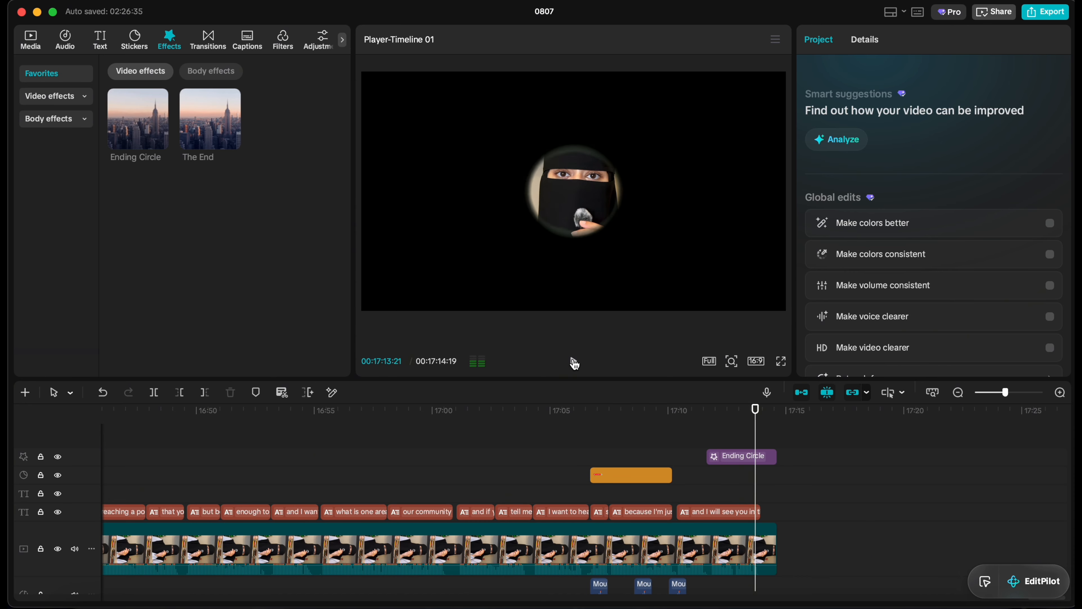
scroll(614, 438, "left", 10)
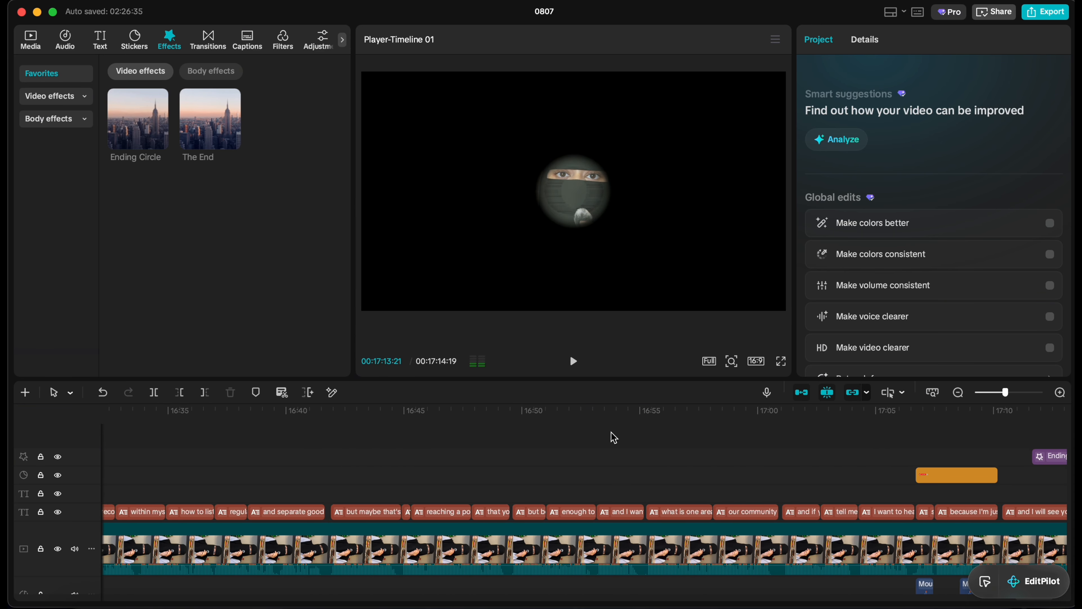
scroll(614, 438, "right", 8)
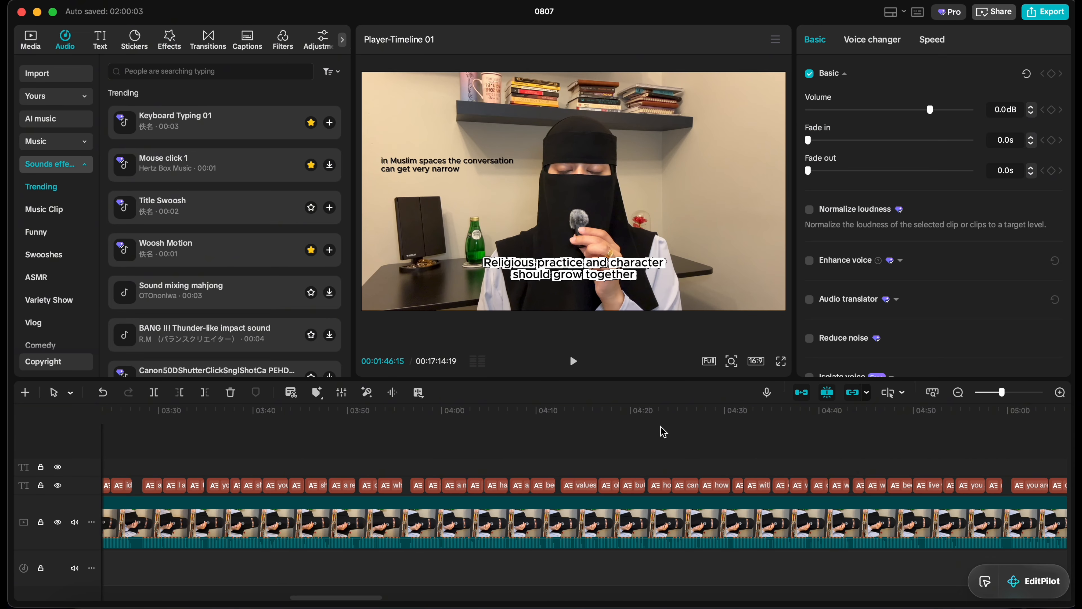
Examine the export settings and the available resolution options for the 0807 project, and close them without exporting.
left_click(1046, 13)
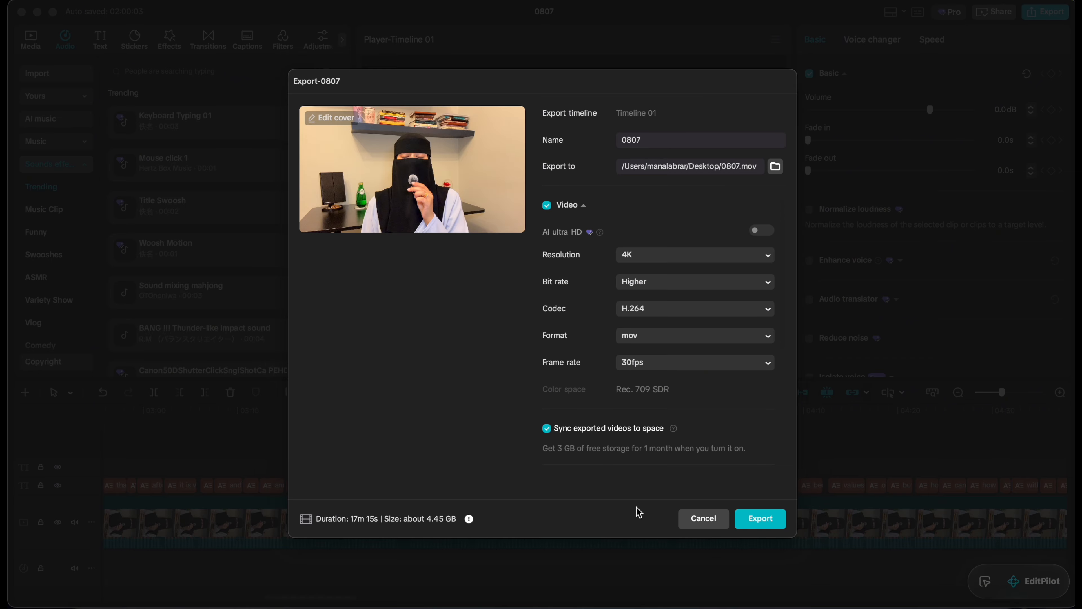
left_click(768, 256)
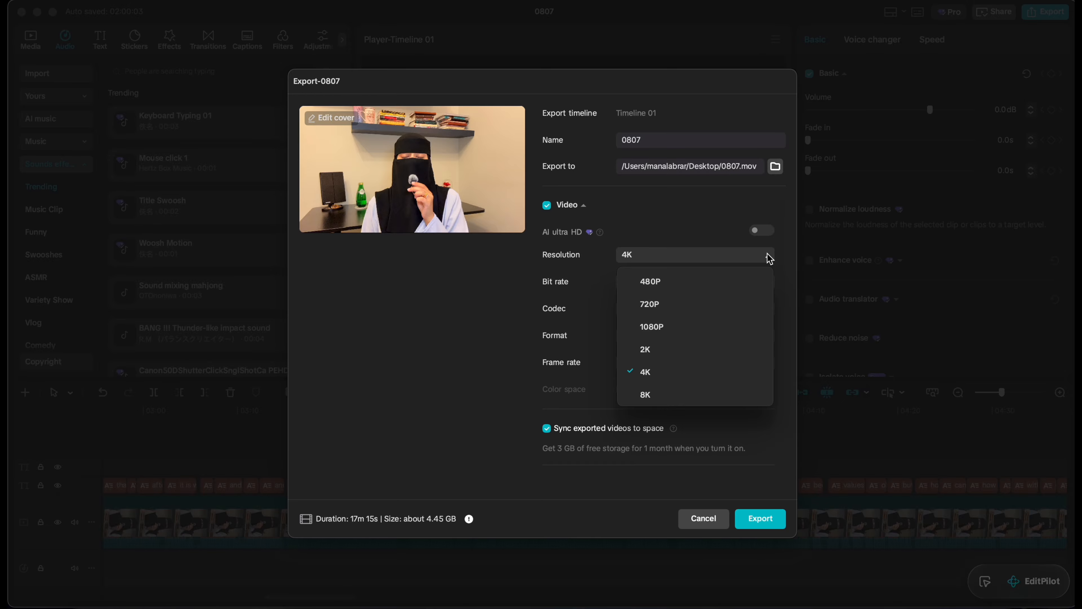
left_click(769, 258)
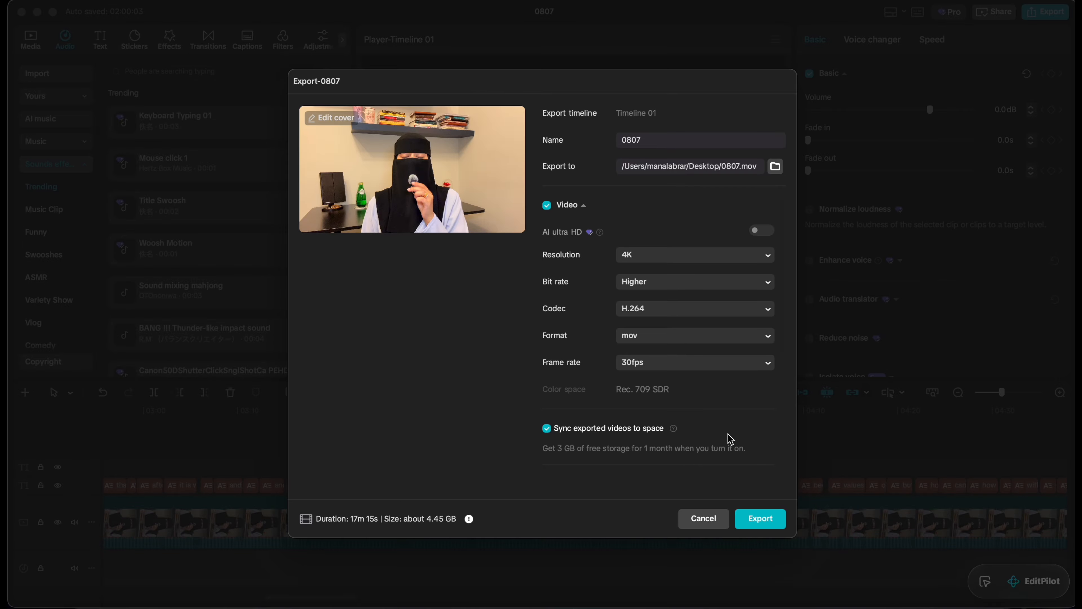
left_click(705, 521)
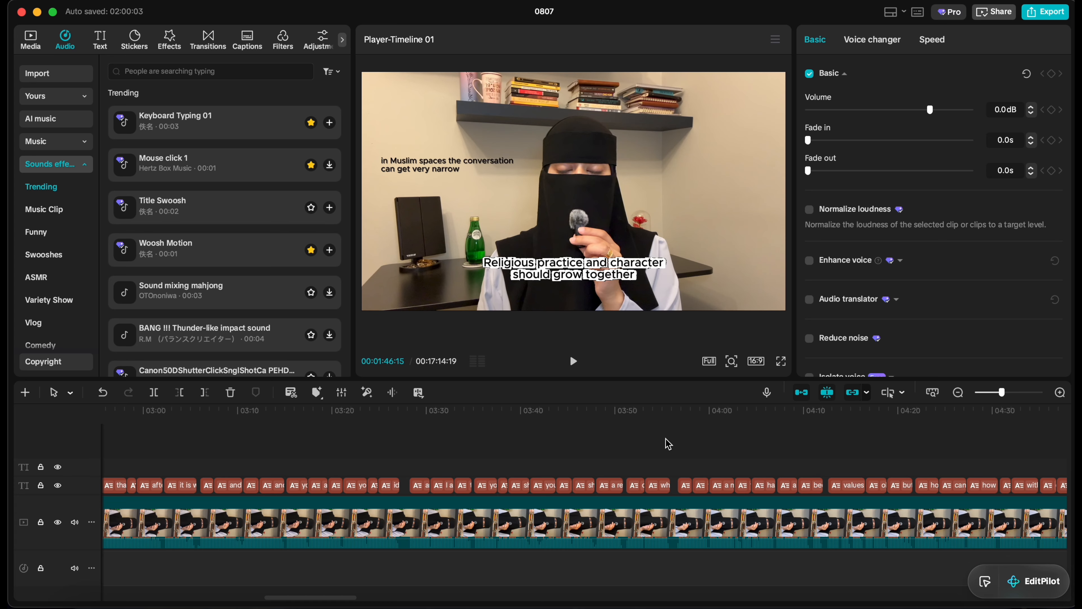
scroll(655, 447, "left", 15)
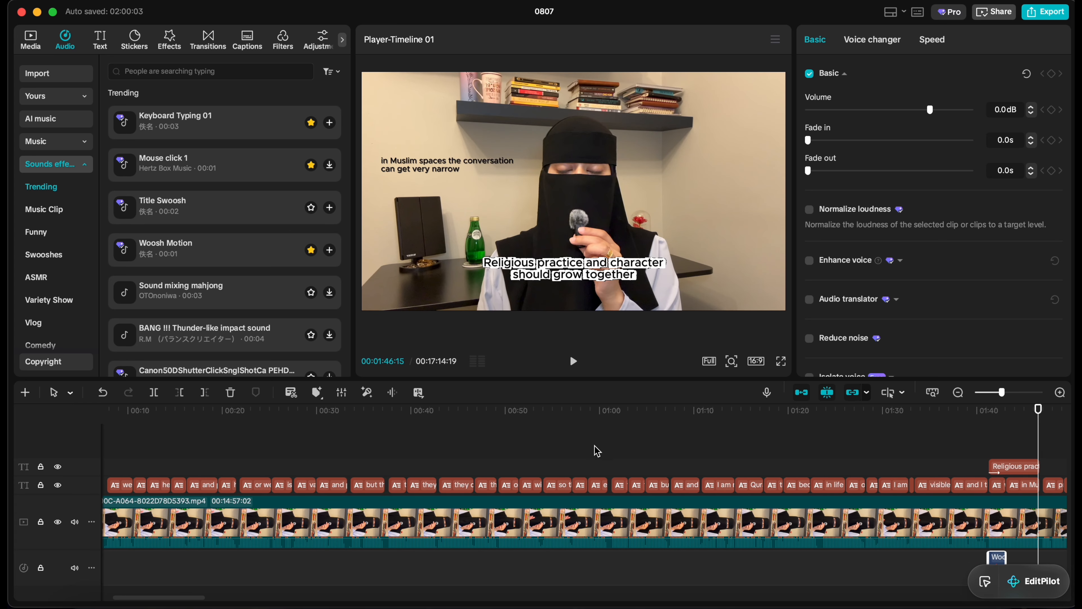
left_click(601, 456)
scroll(600, 456, "left", 3)
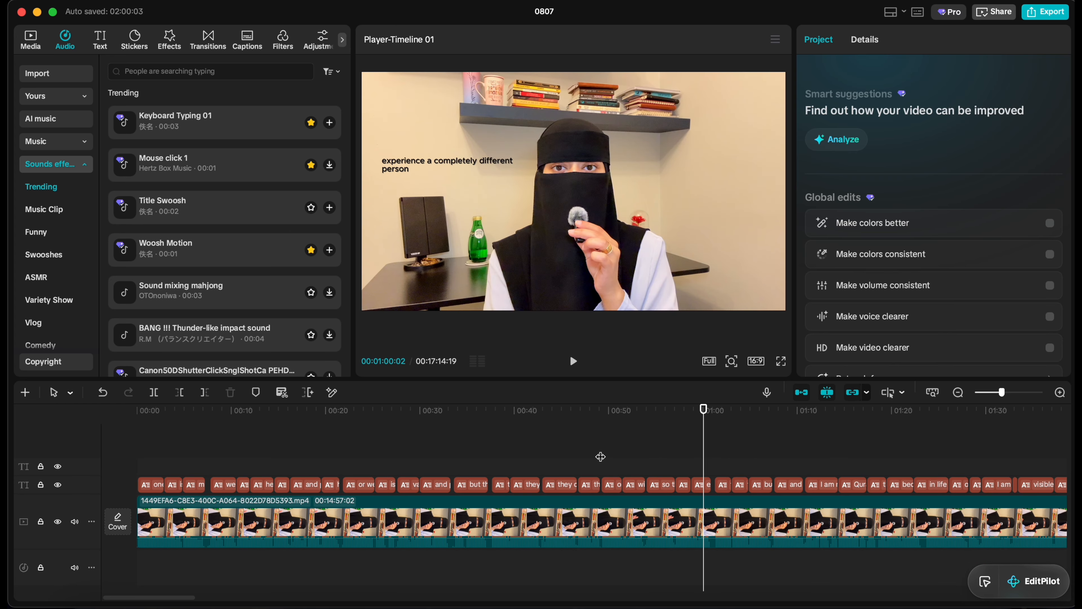
scroll(571, 449, "right", 9)
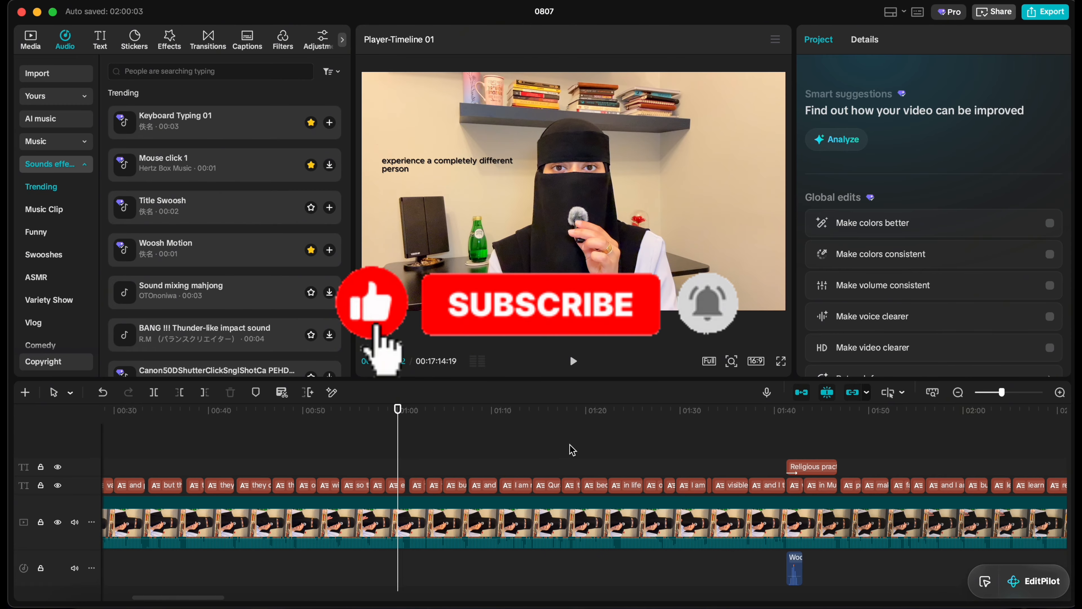
scroll(572, 450, "right", 8)
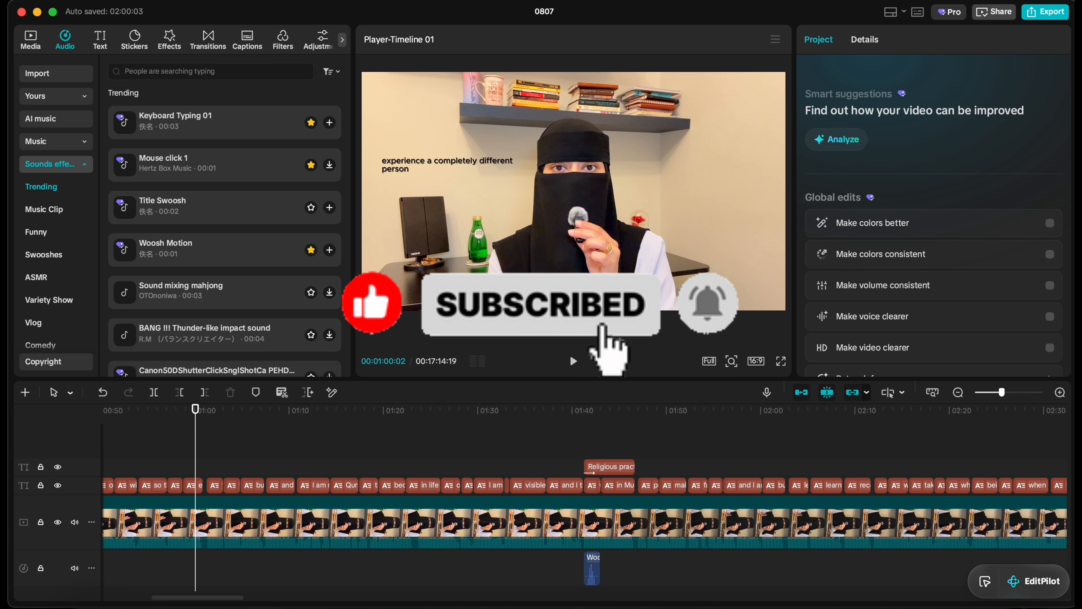